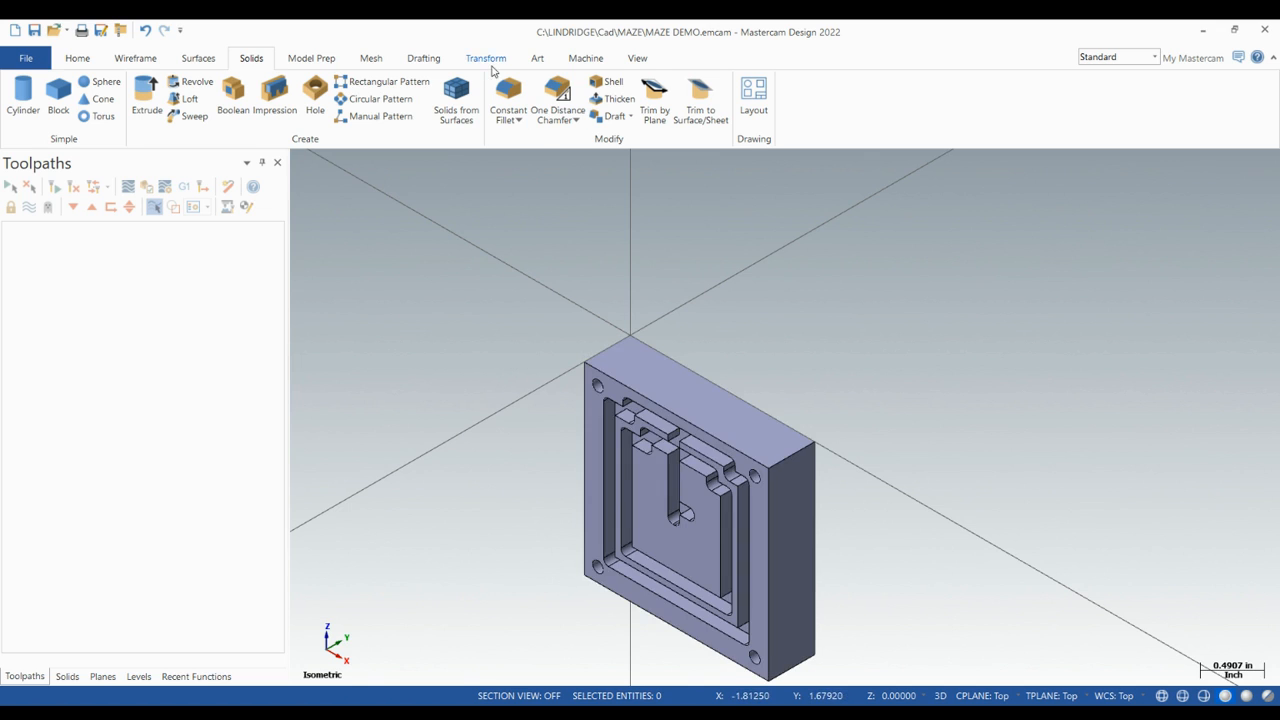
Set the construction plane to Right and select the maze block for a Rotate in Move mode.
left_click(490, 62)
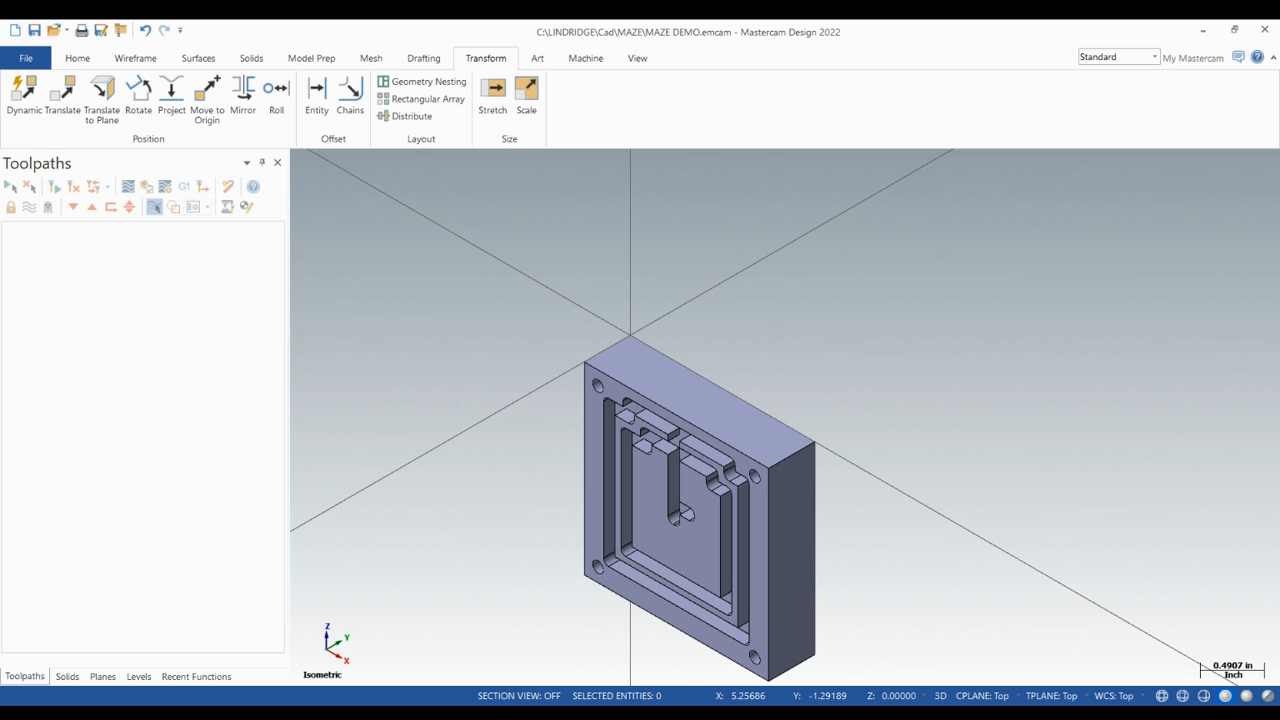
left_click(985, 568)
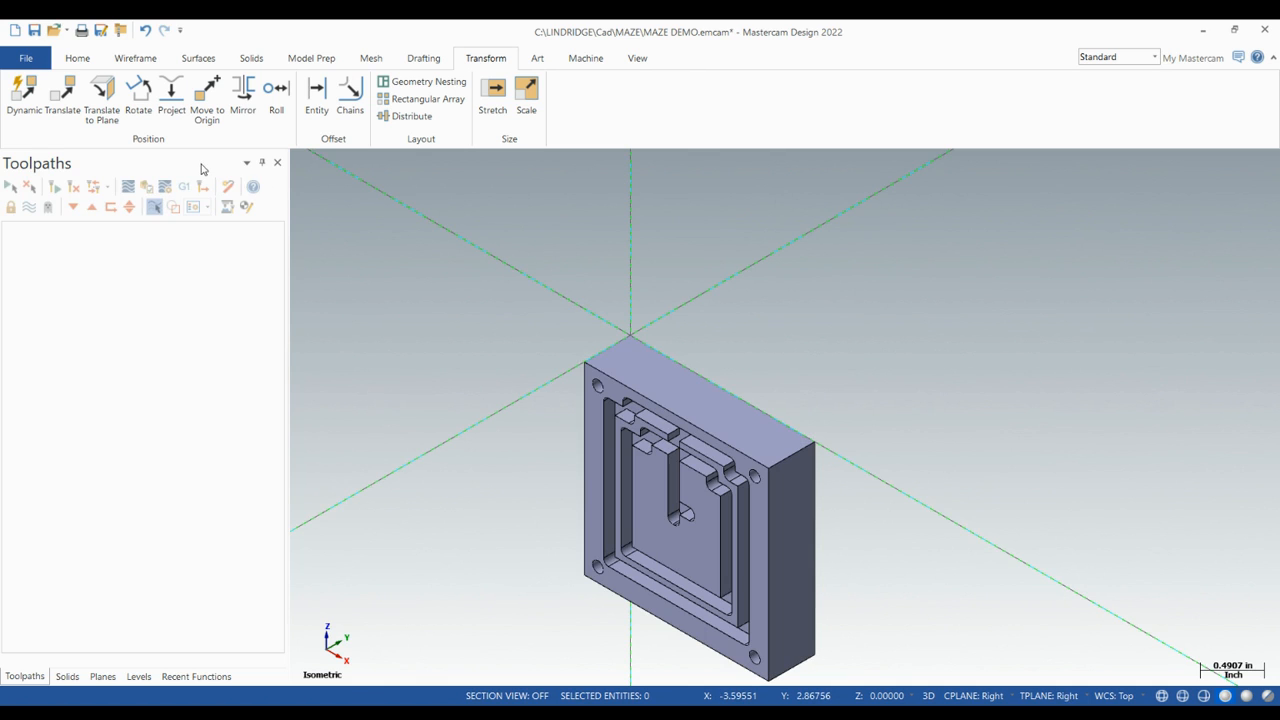
left_click(139, 95)
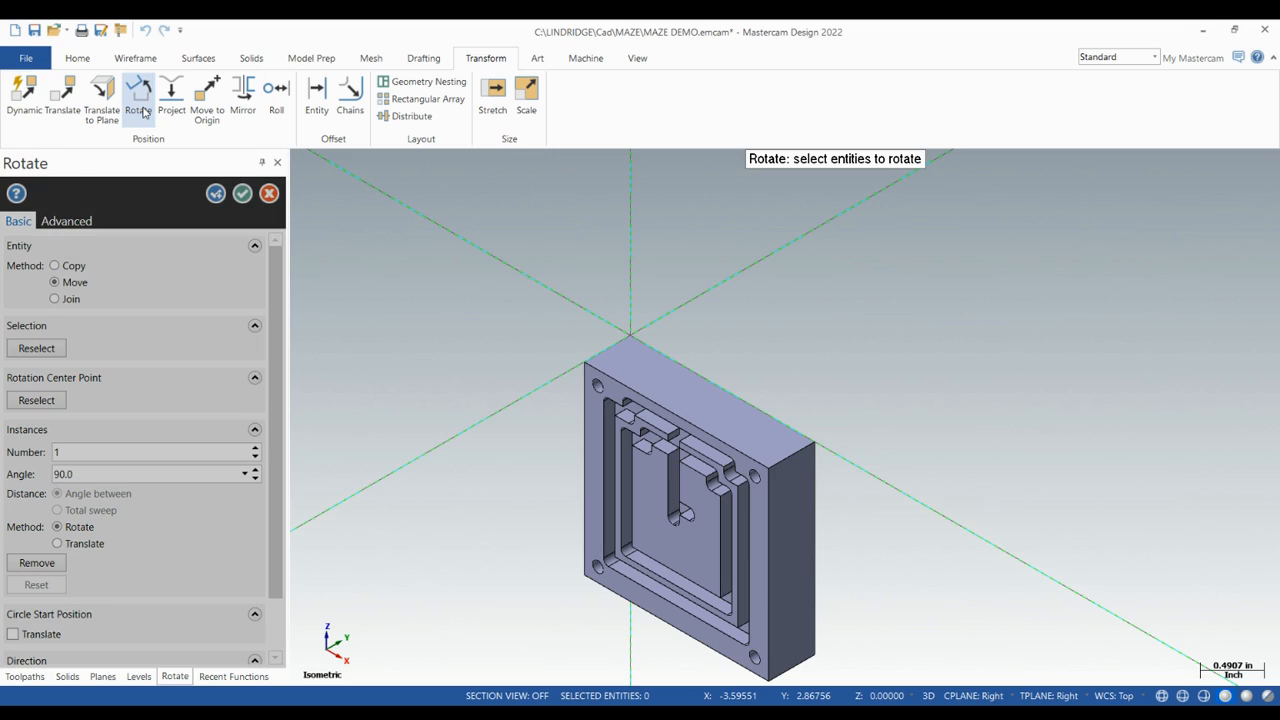
left_click(664, 401)
key("Return")
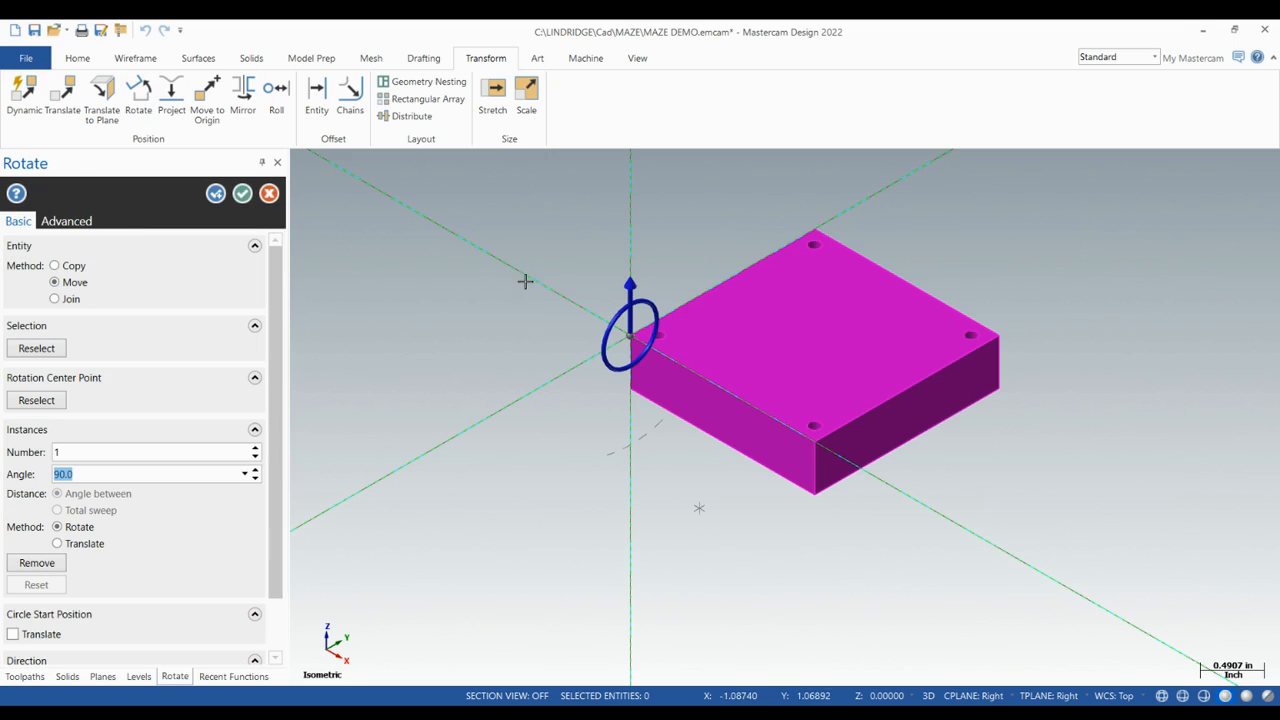
Try rotating the maze block freely in the Right and Top construction planes, and return to the Right plane at 0 degrees.
left_click(626, 284)
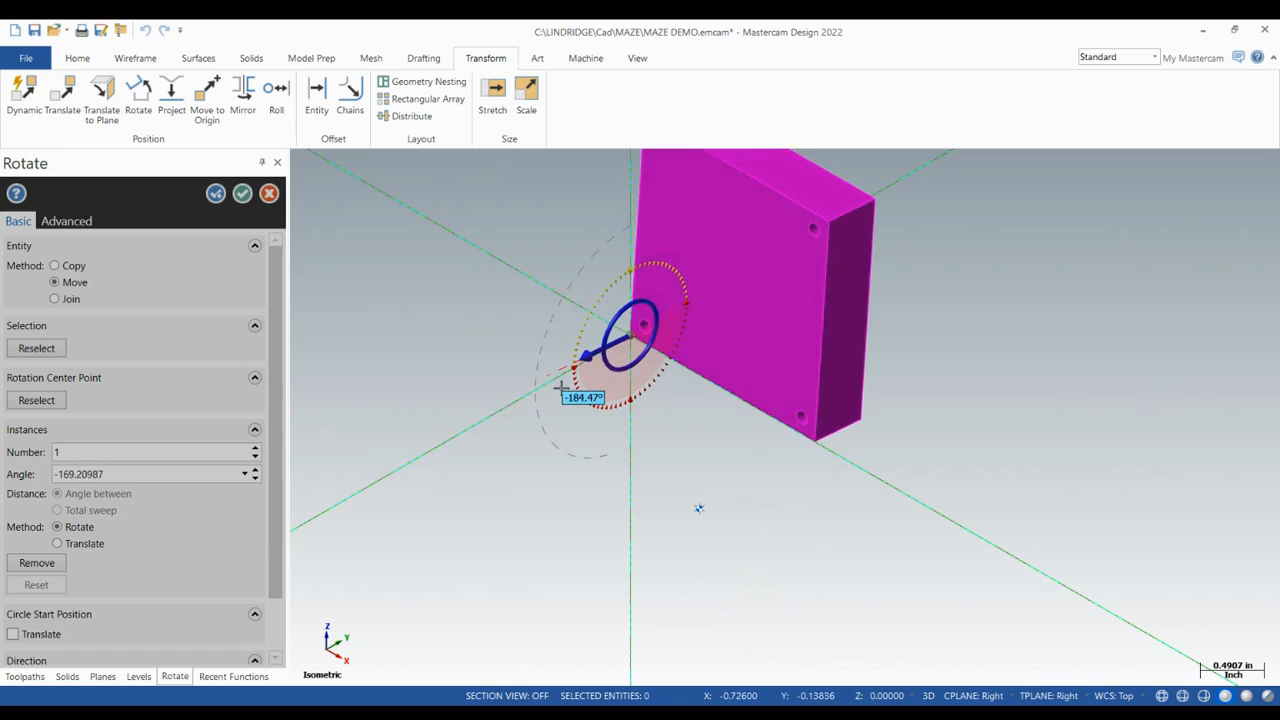
left_click(806, 622)
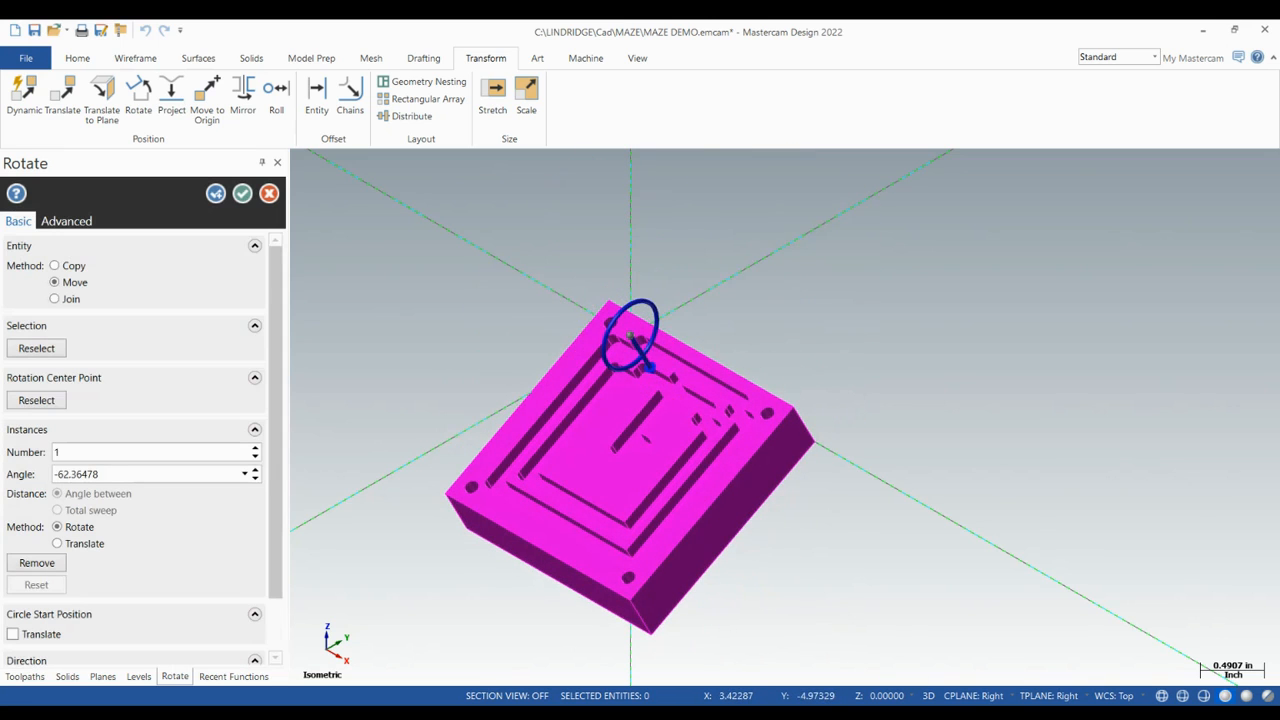
left_click(968, 700)
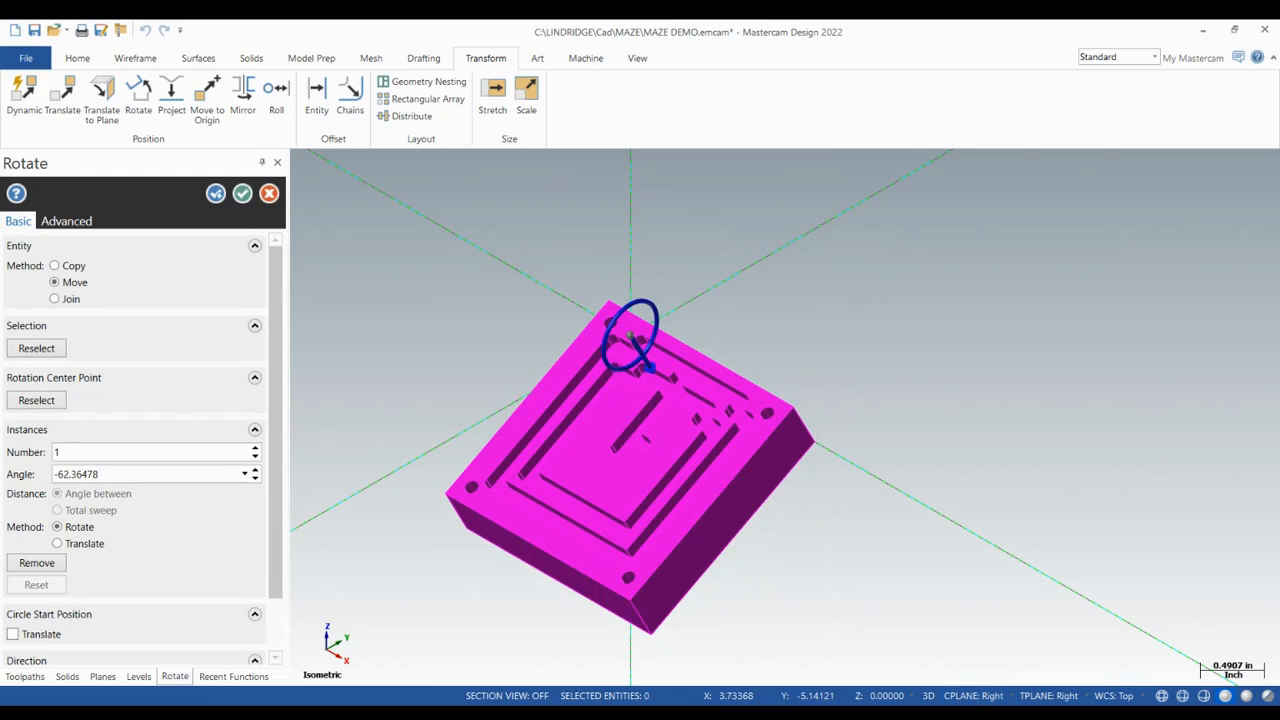
left_click(975, 697)
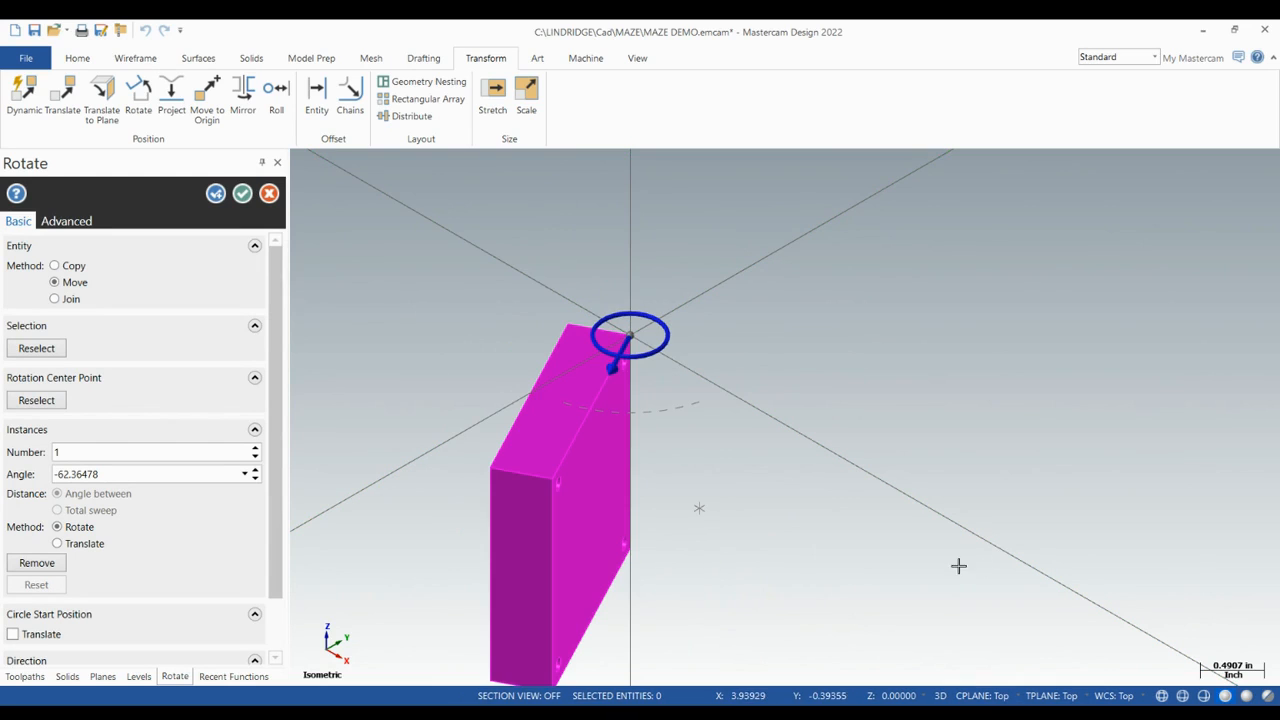
left_click(614, 374)
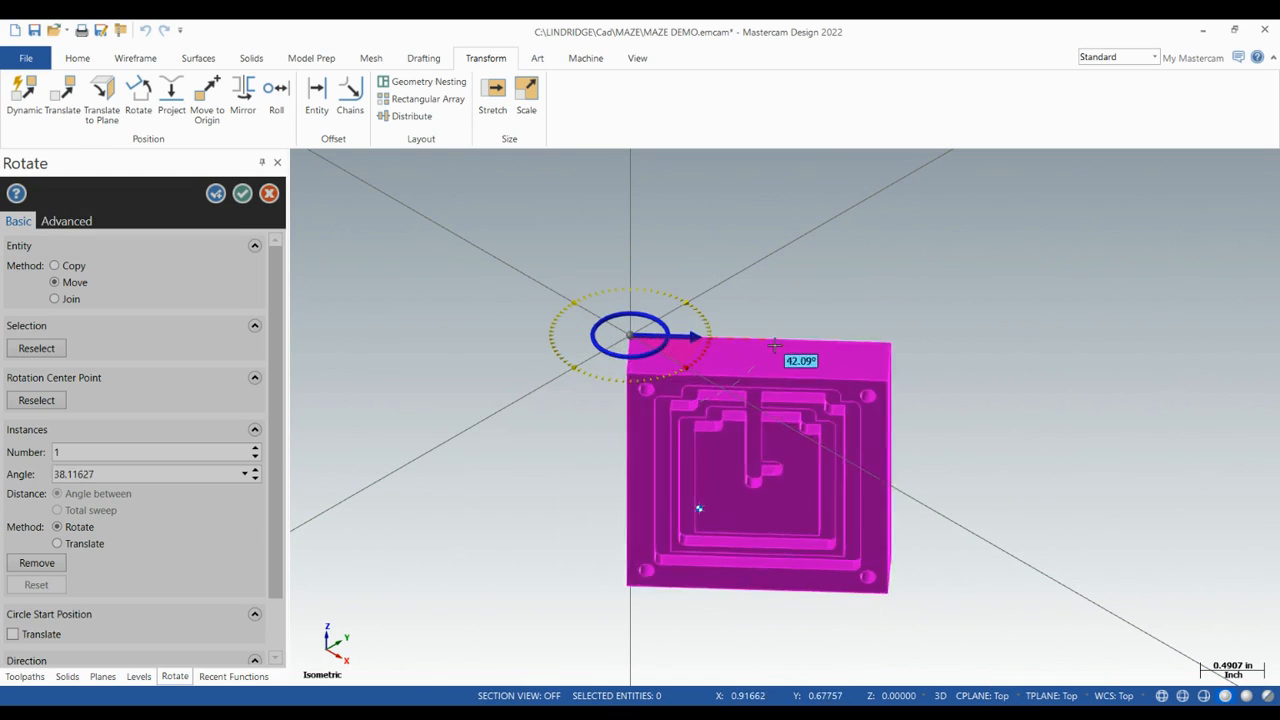
left_click(855, 469)
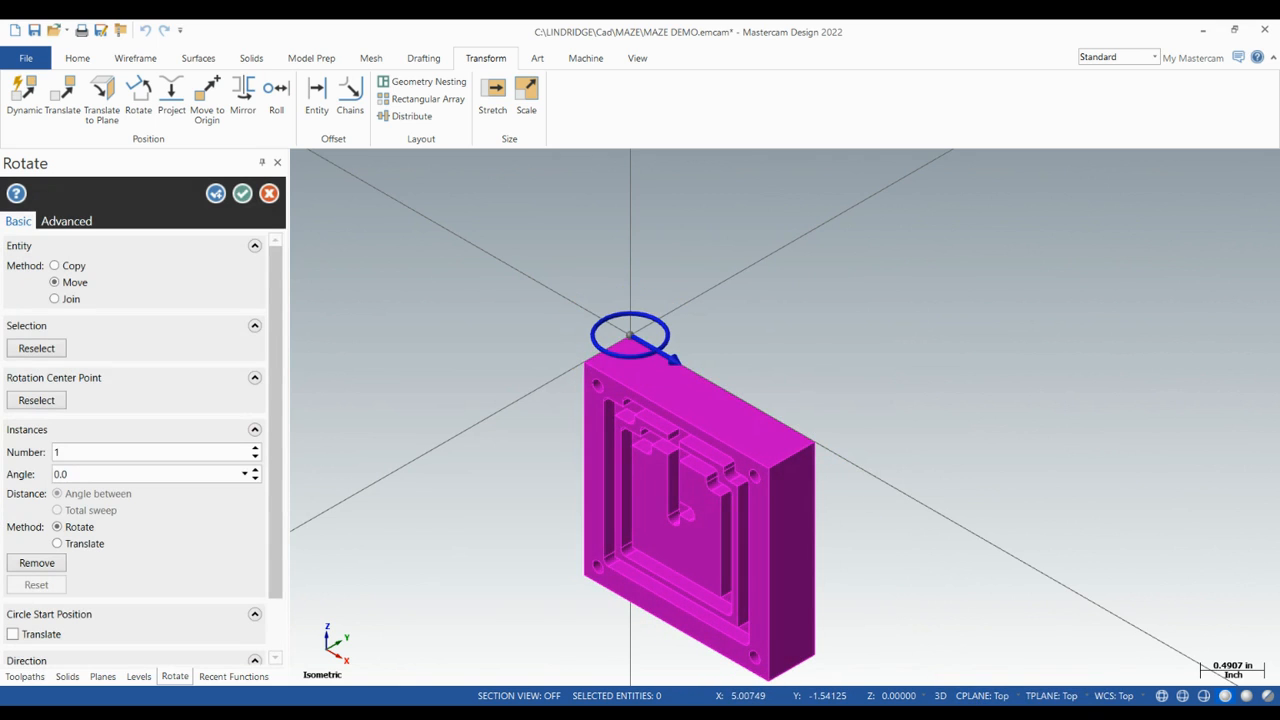
left_click(1005, 609)
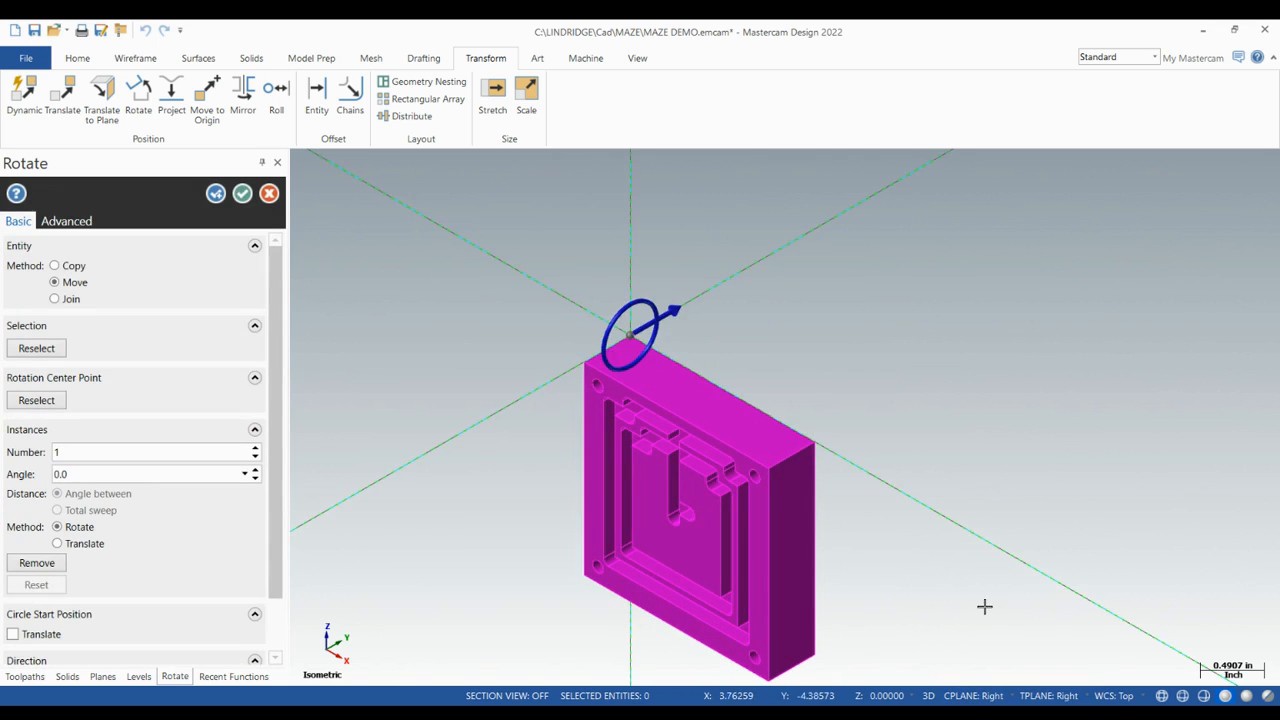
Rotate the maze block 270 degrees about the origin in the Right plane so the maze faces up.
left_click(677, 309)
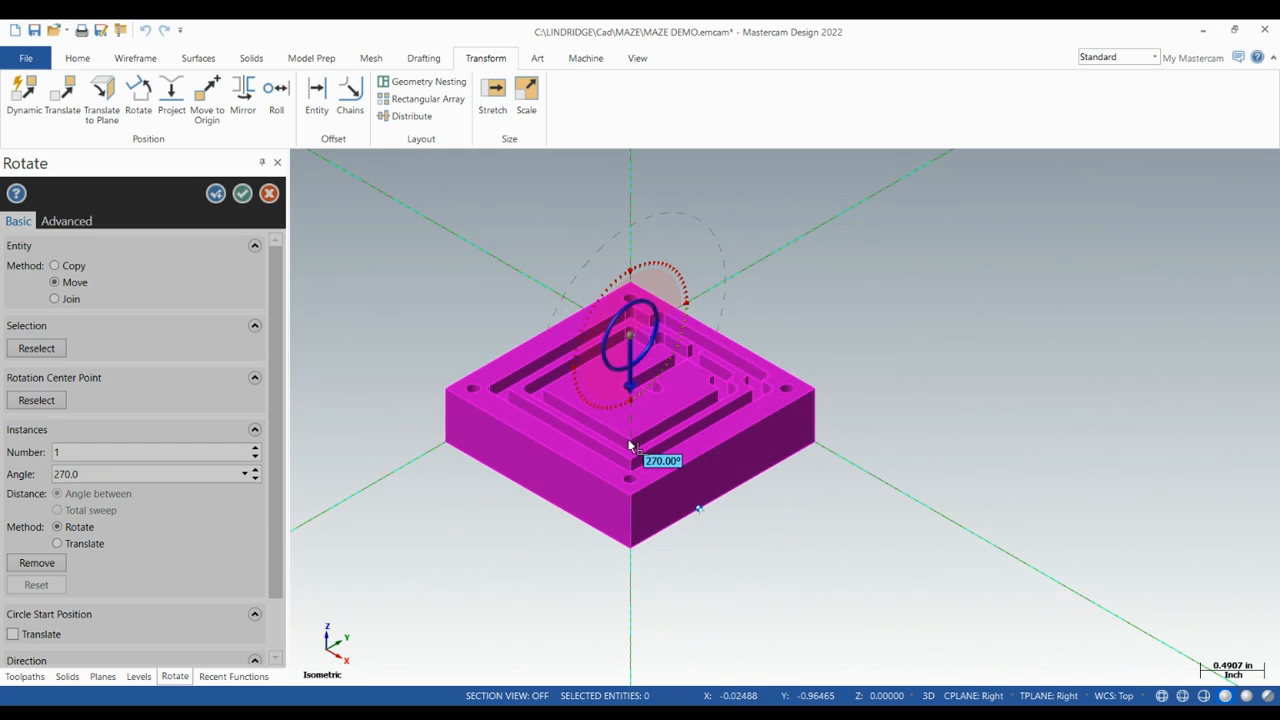
left_click(630, 446)
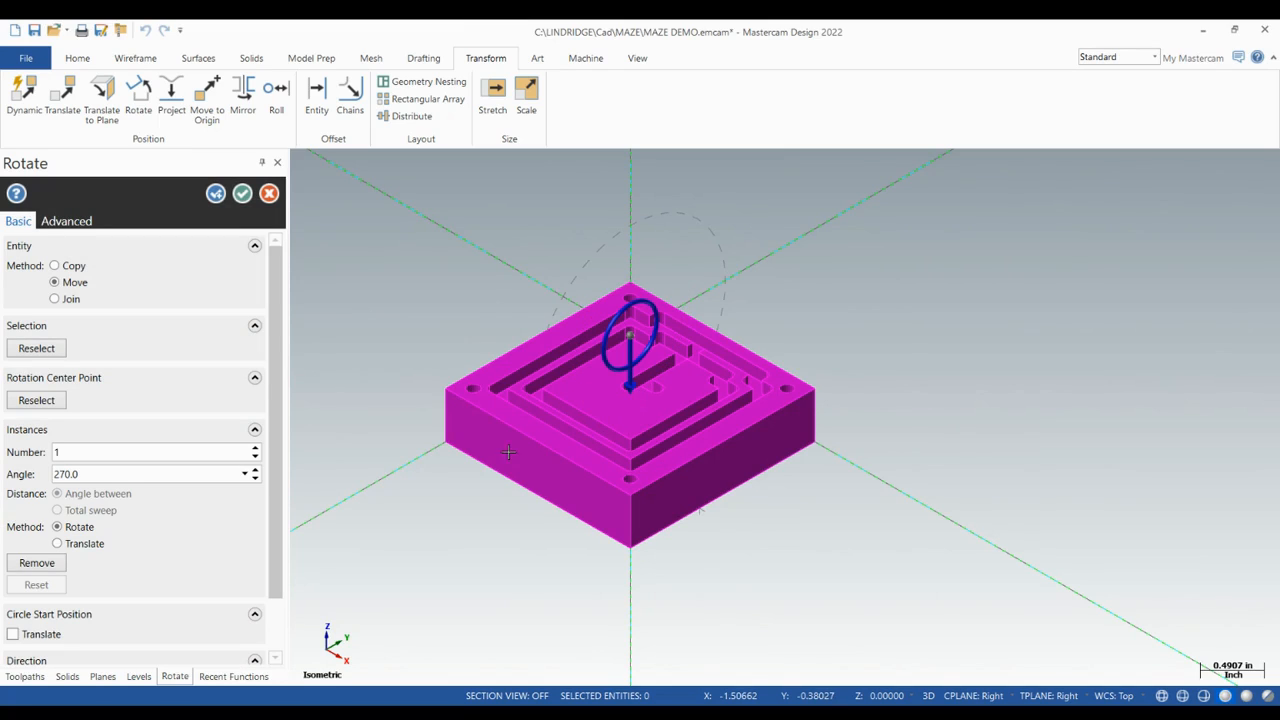
double_click(108, 474)
left_click(87, 474)
left_click_drag(92, 474, 38, 478)
left_click(242, 193)
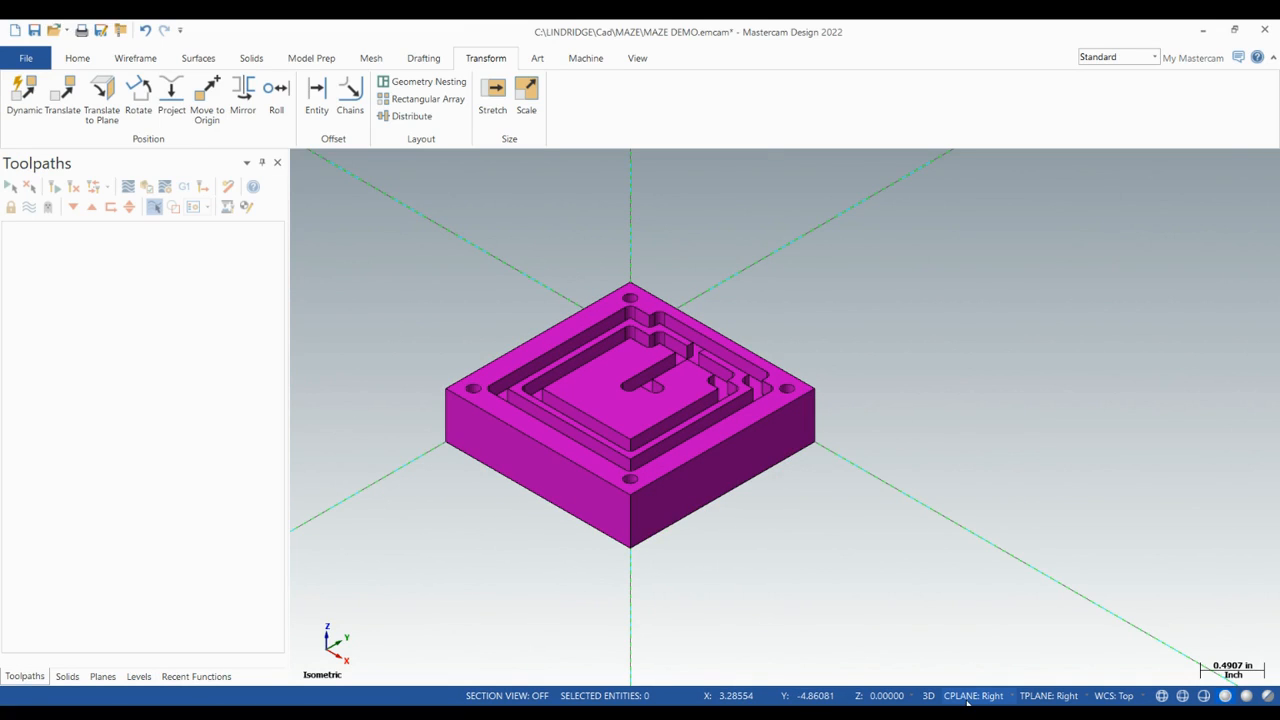
Set the construction plane to Top and move the block's upper back corner to the origin.
left_click(978, 542)
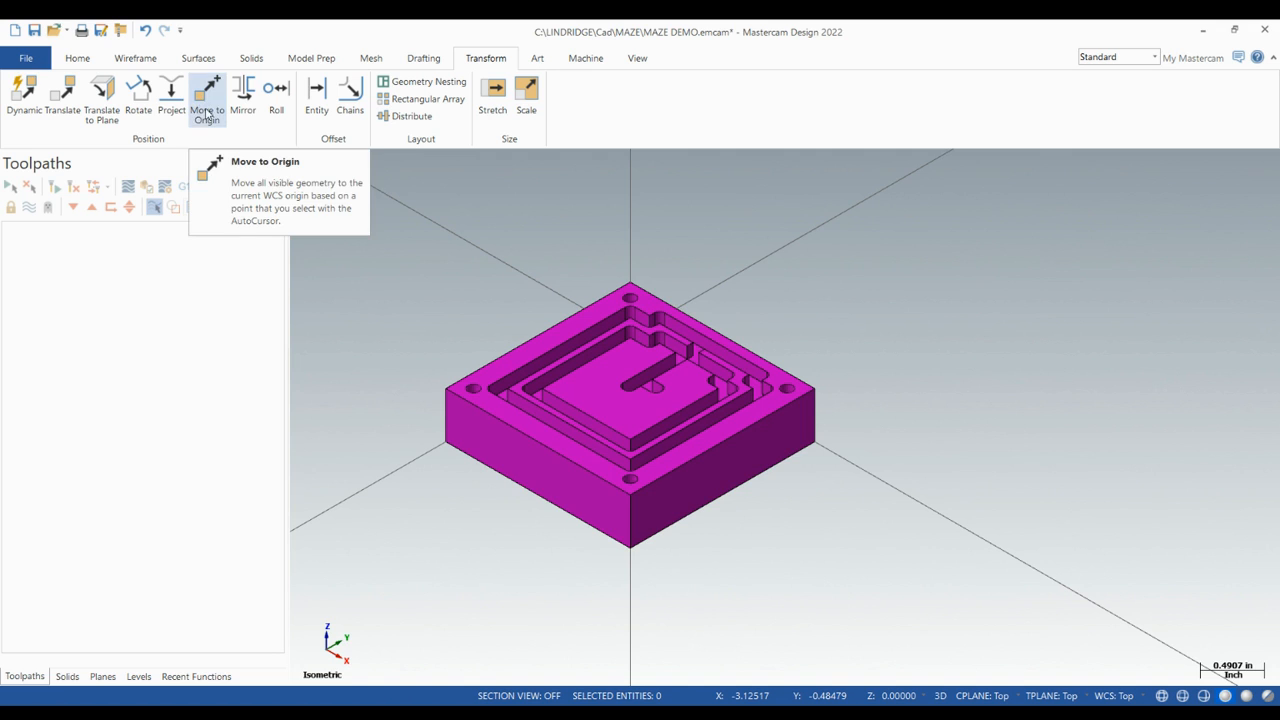
left_click(206, 110)
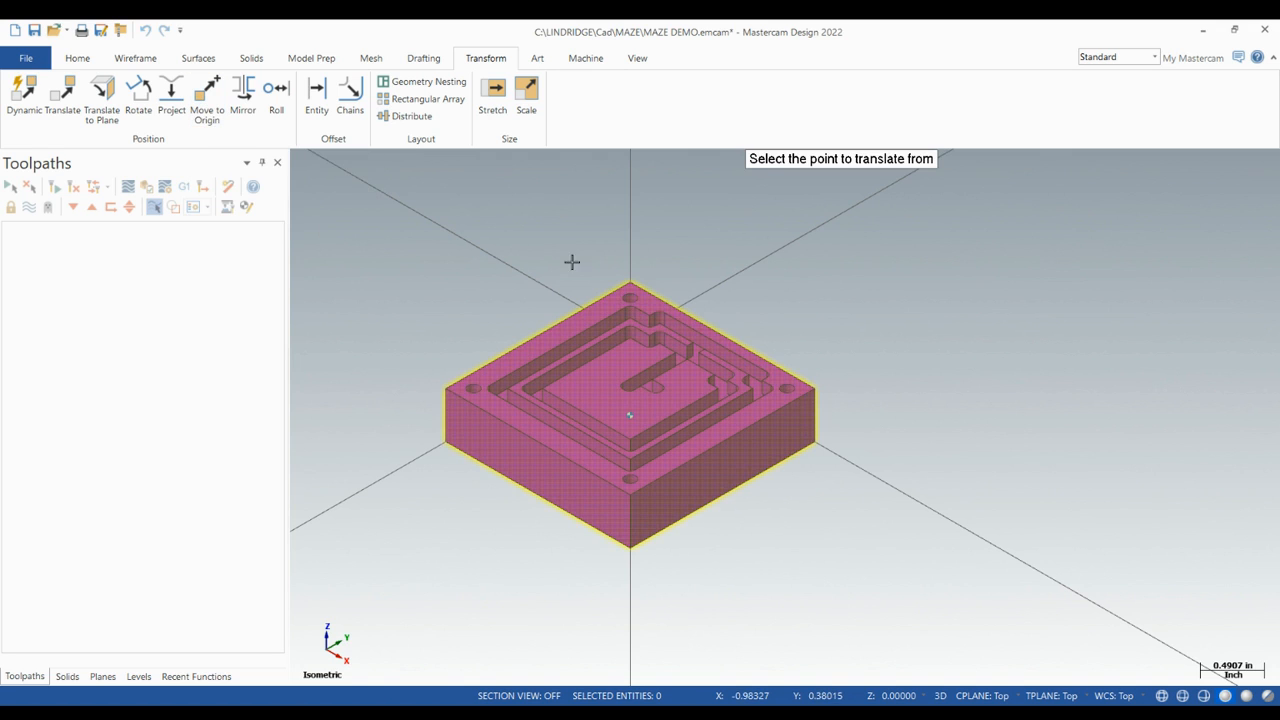
left_click(630, 284)
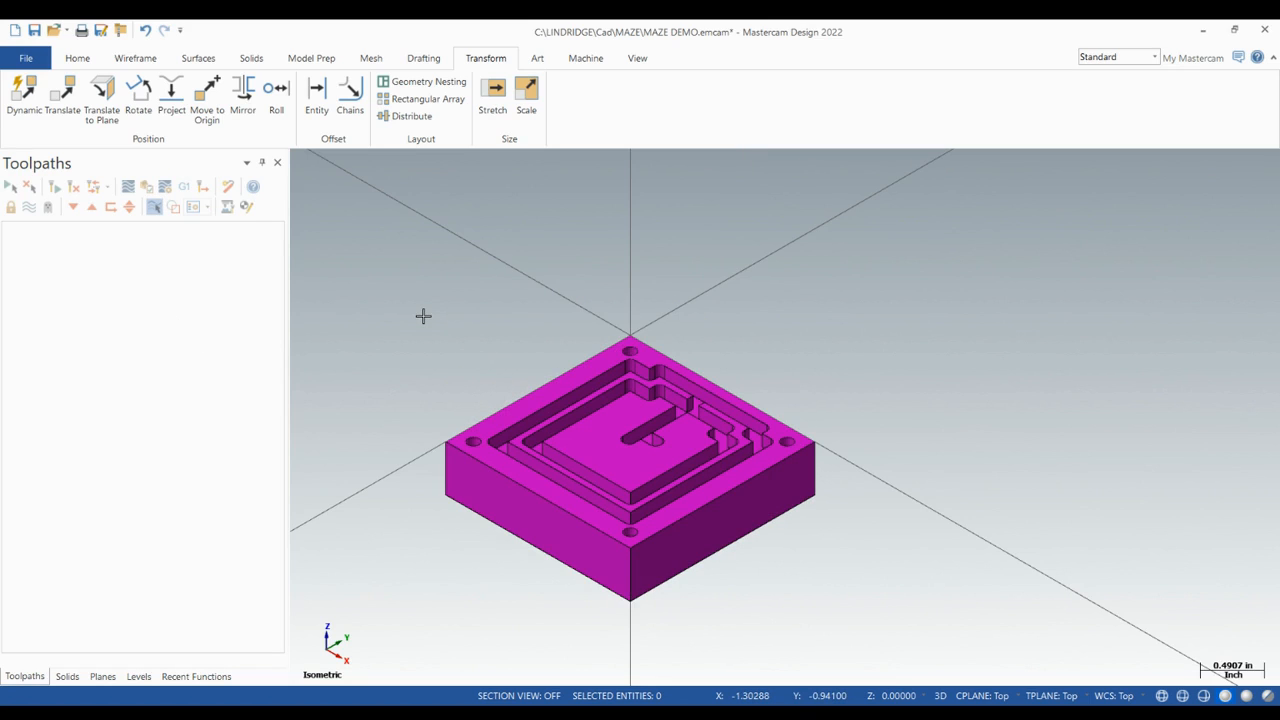
Create level 2 as the active level and name it LINES.
left_click(138, 677)
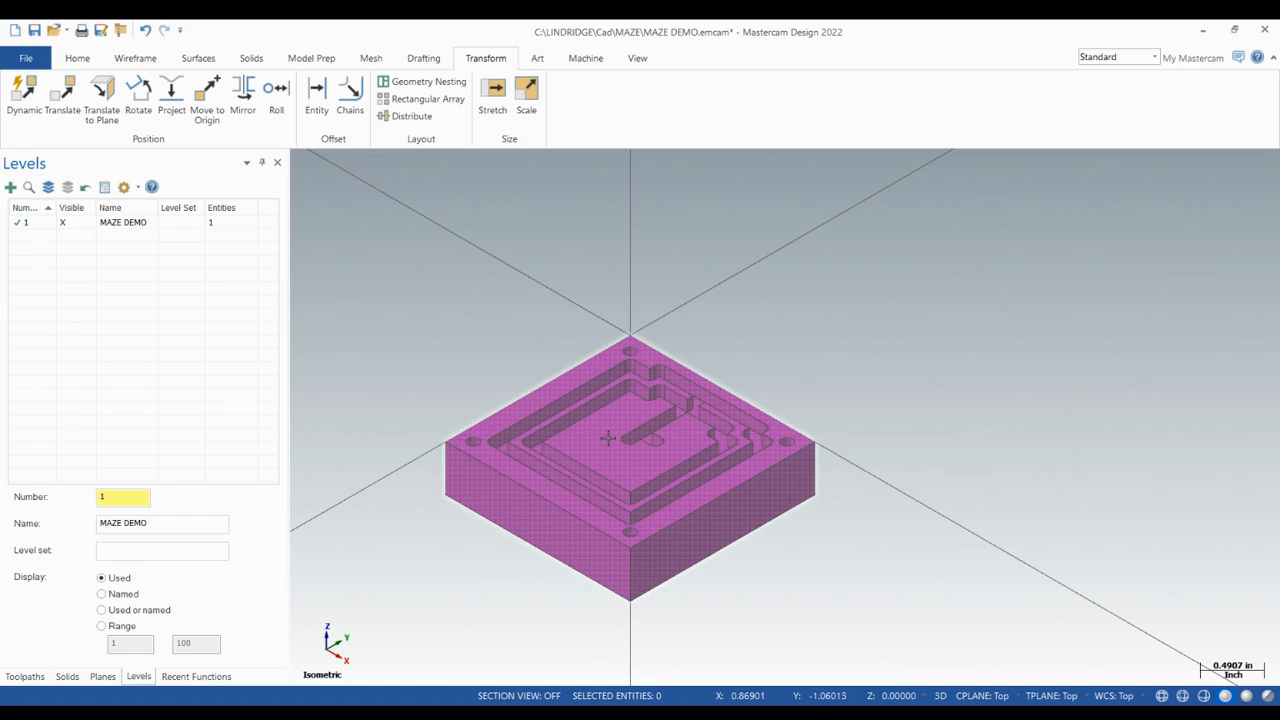
double_click(127, 501)
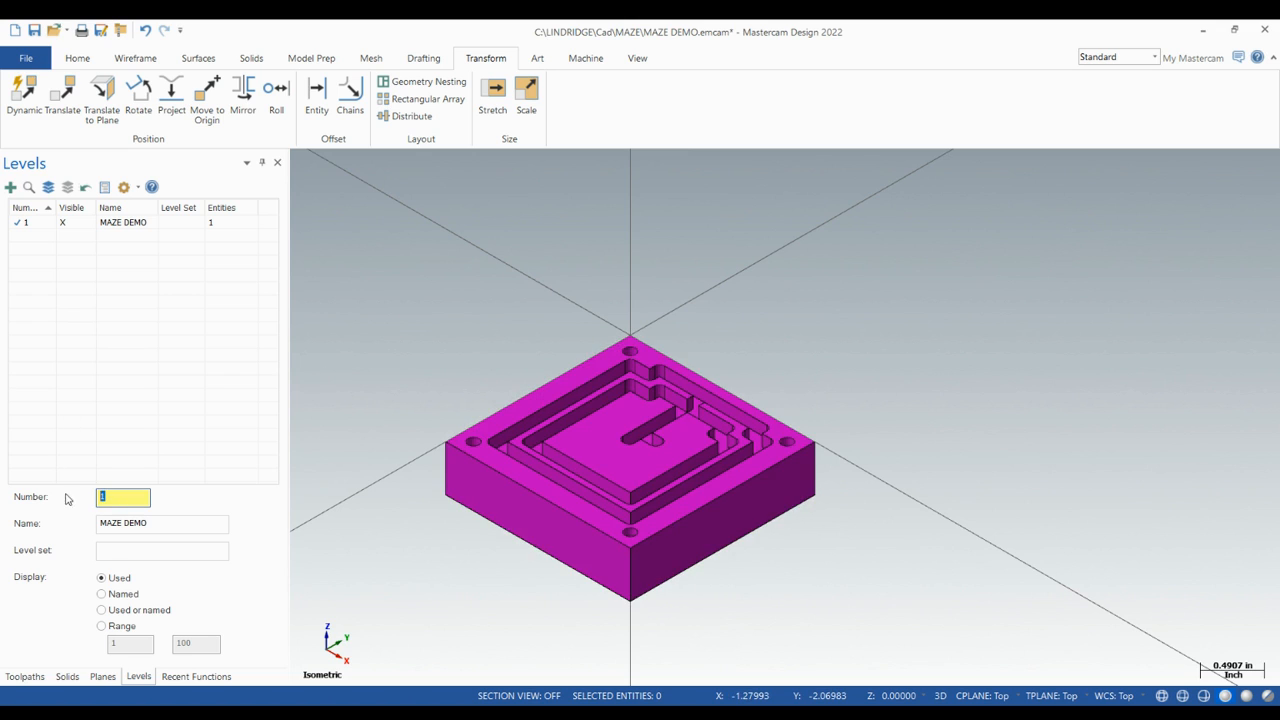
type("2")
key("Tab")
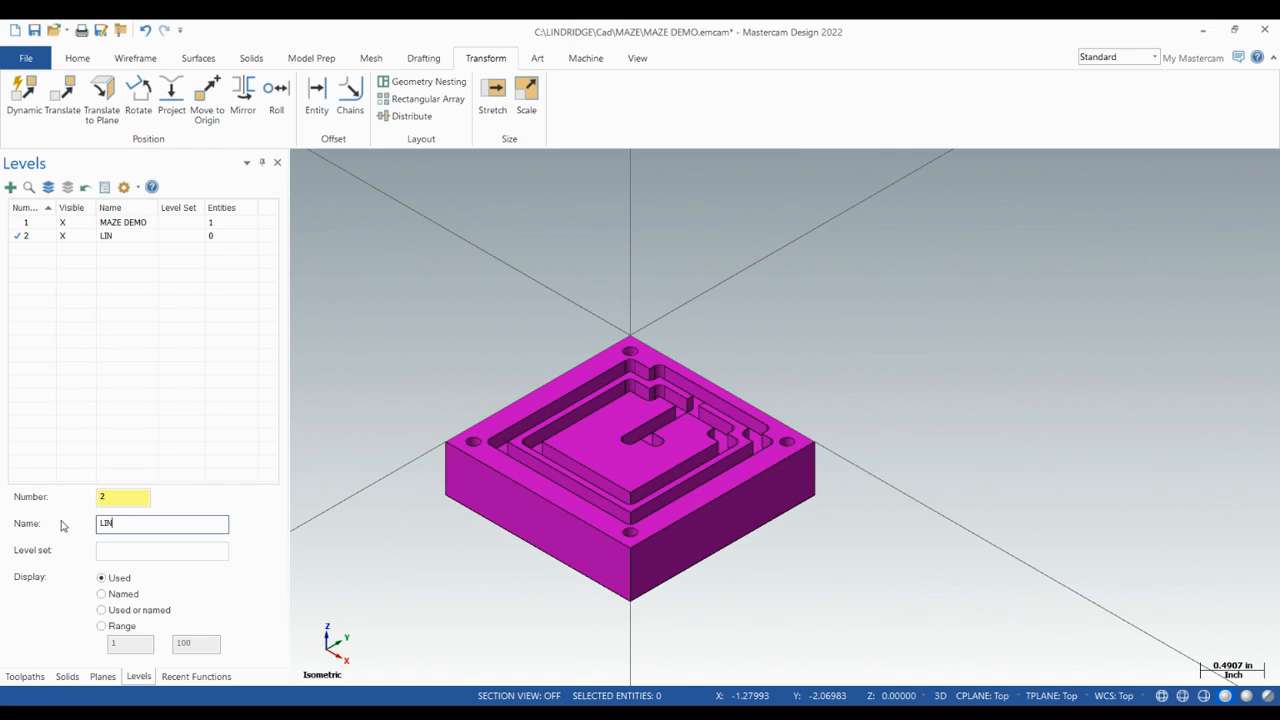
key("Return")
Try toggling the visibility of the MAZE DEMO and LINES levels and switching the active level between them.
left_click(63, 223)
left_click(63, 224)
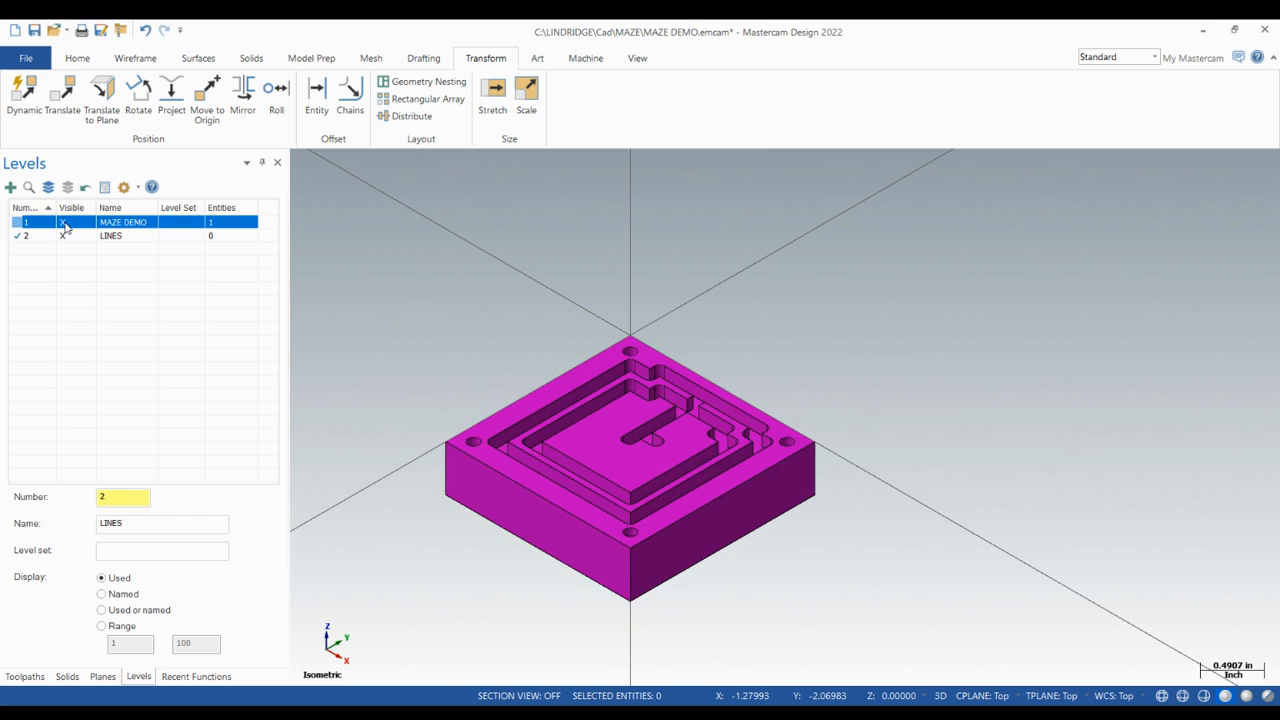
left_click(63, 237)
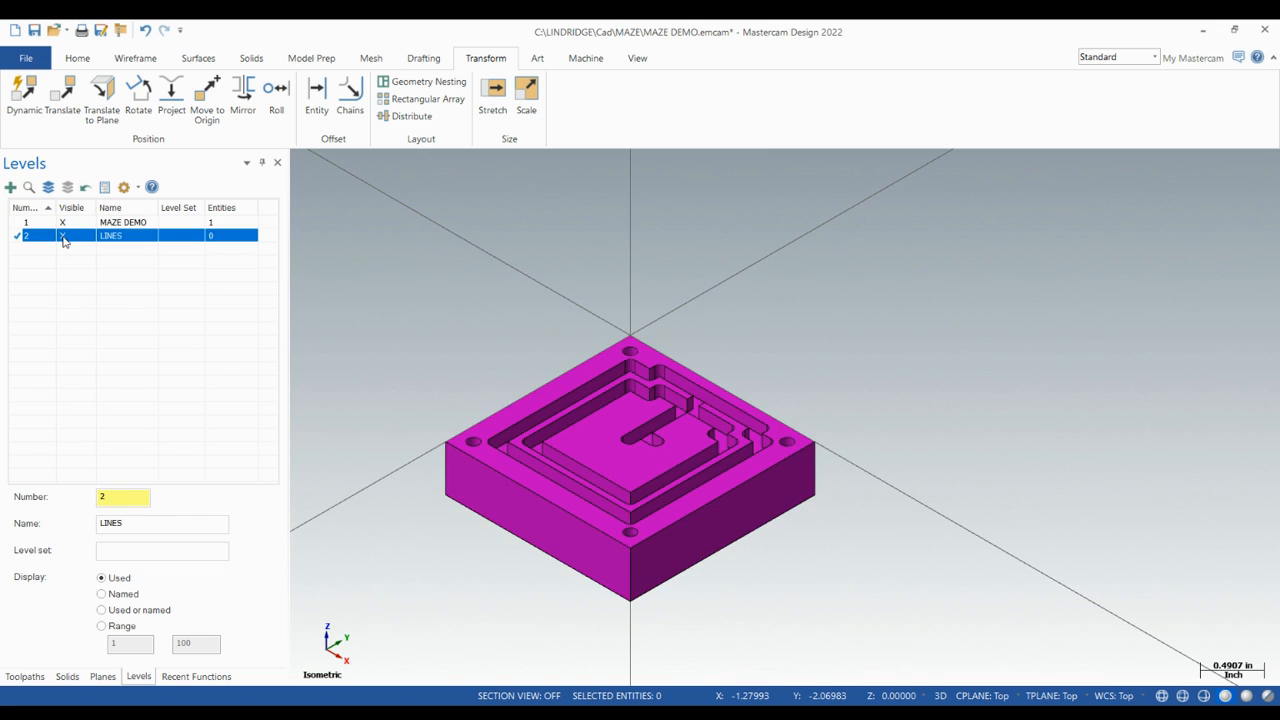
left_click(17, 223)
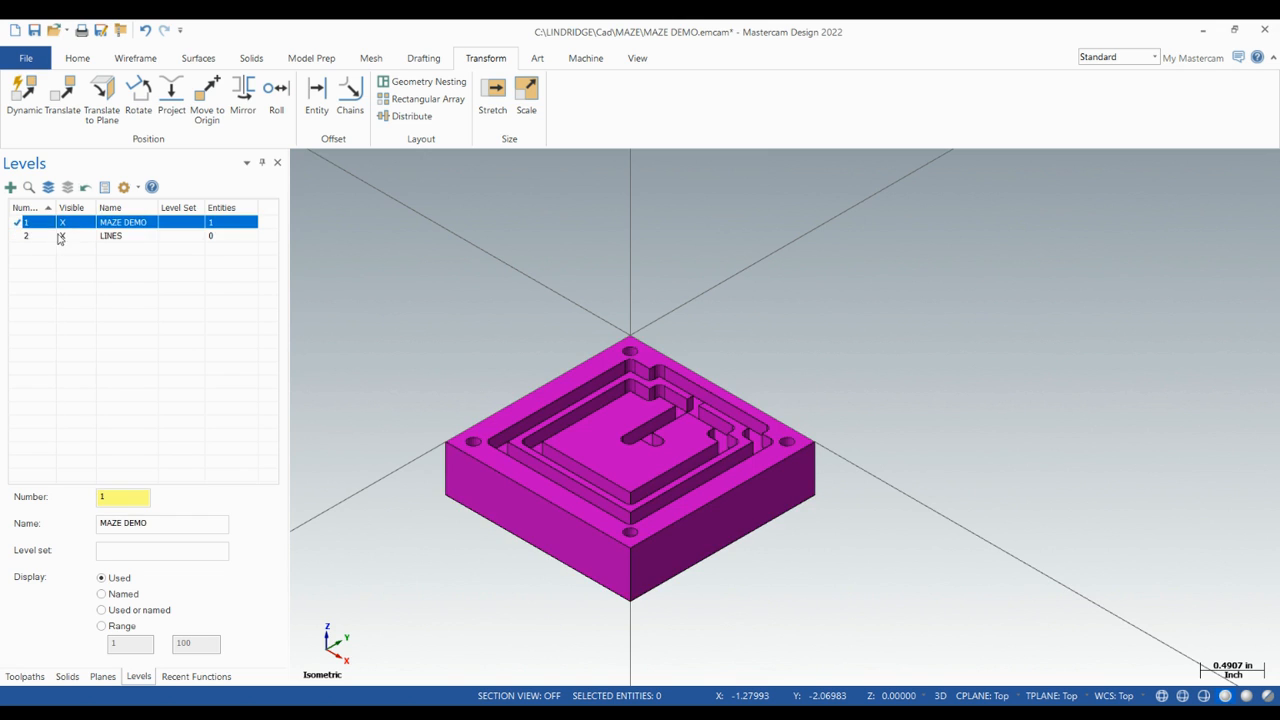
left_click(61, 237)
left_click(18, 237)
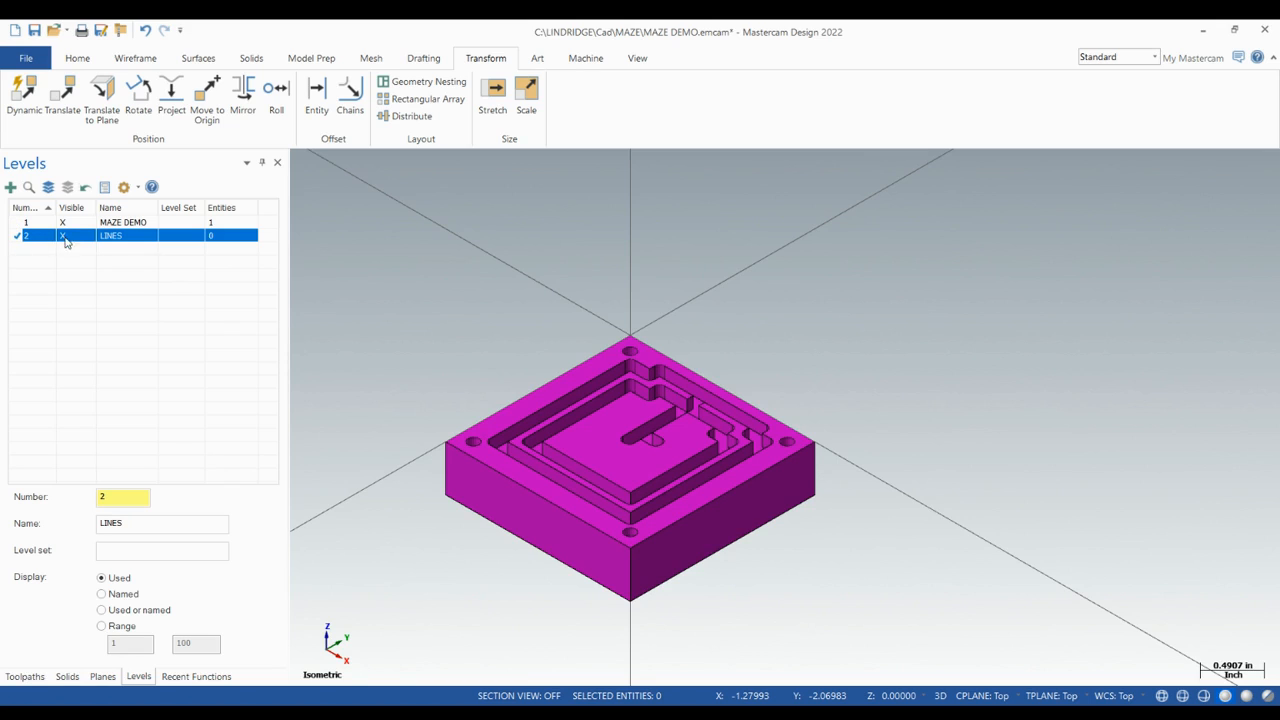
In the Top view, draw a horizontal line about 1.12 in long between the centers of the outer maze channel's two uppermost corner arcs.
right_click(354, 347)
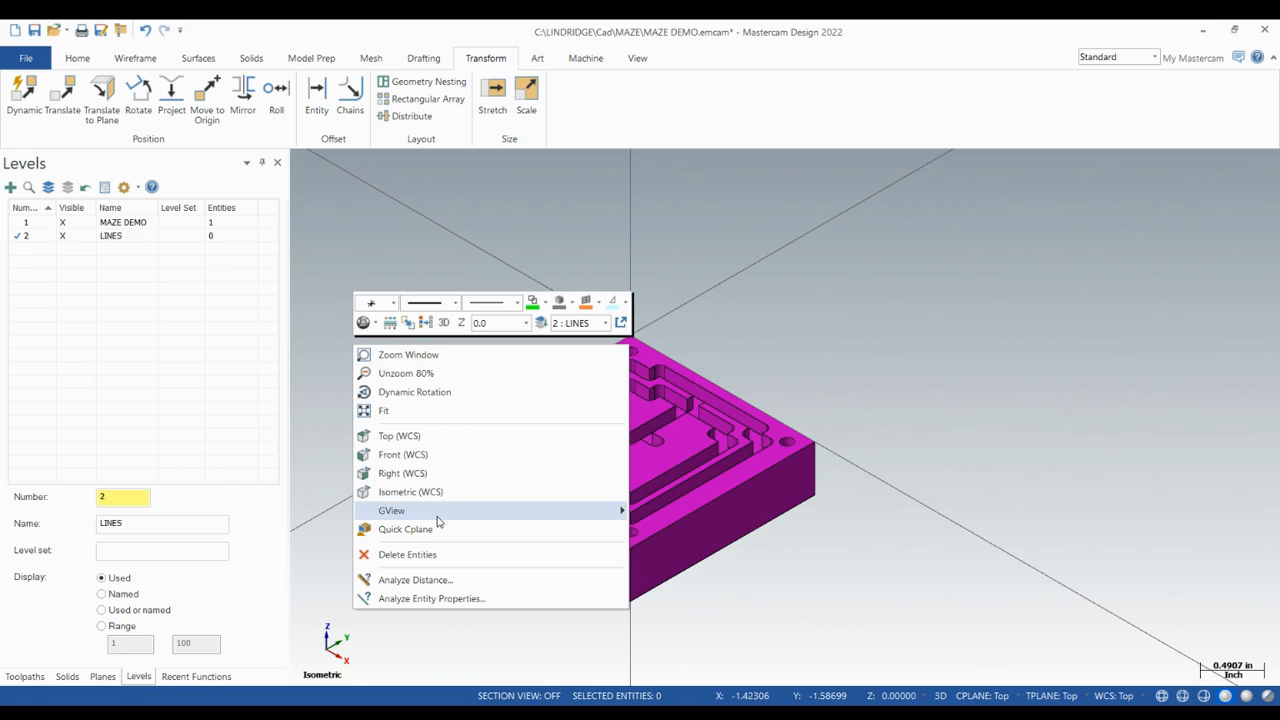
left_click(423, 436)
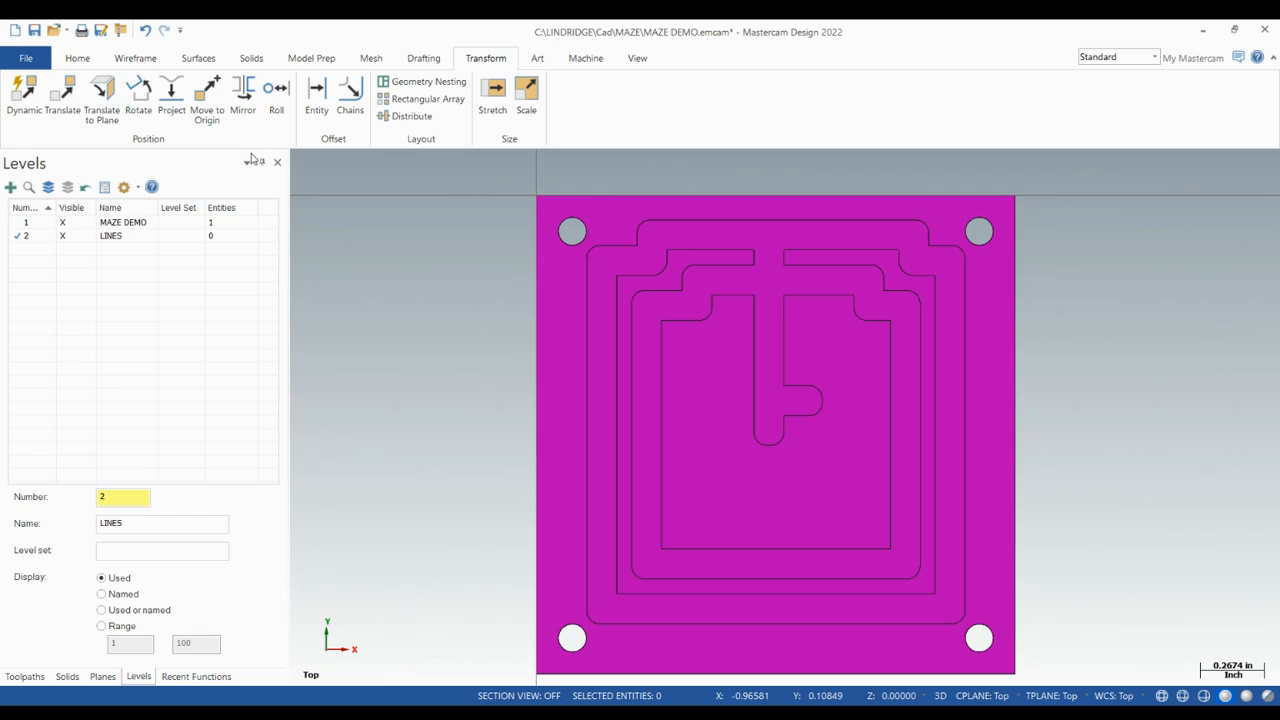
left_click(137, 62)
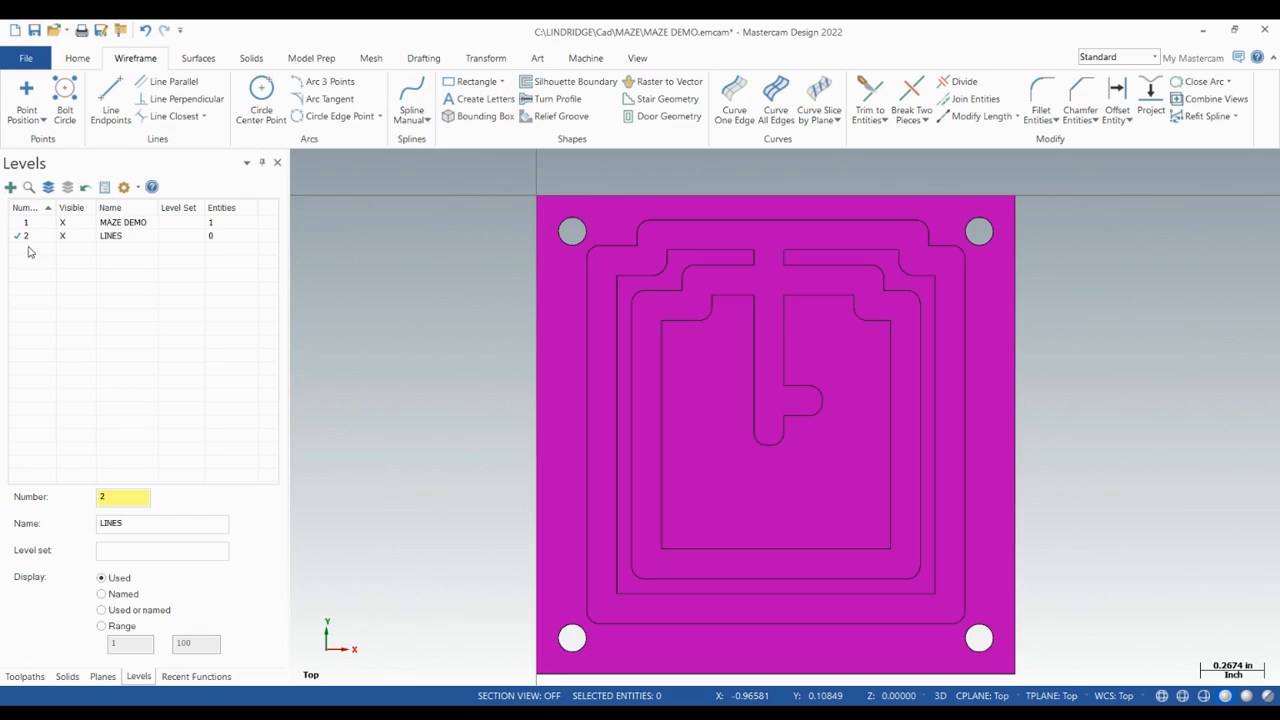
left_click(111, 100)
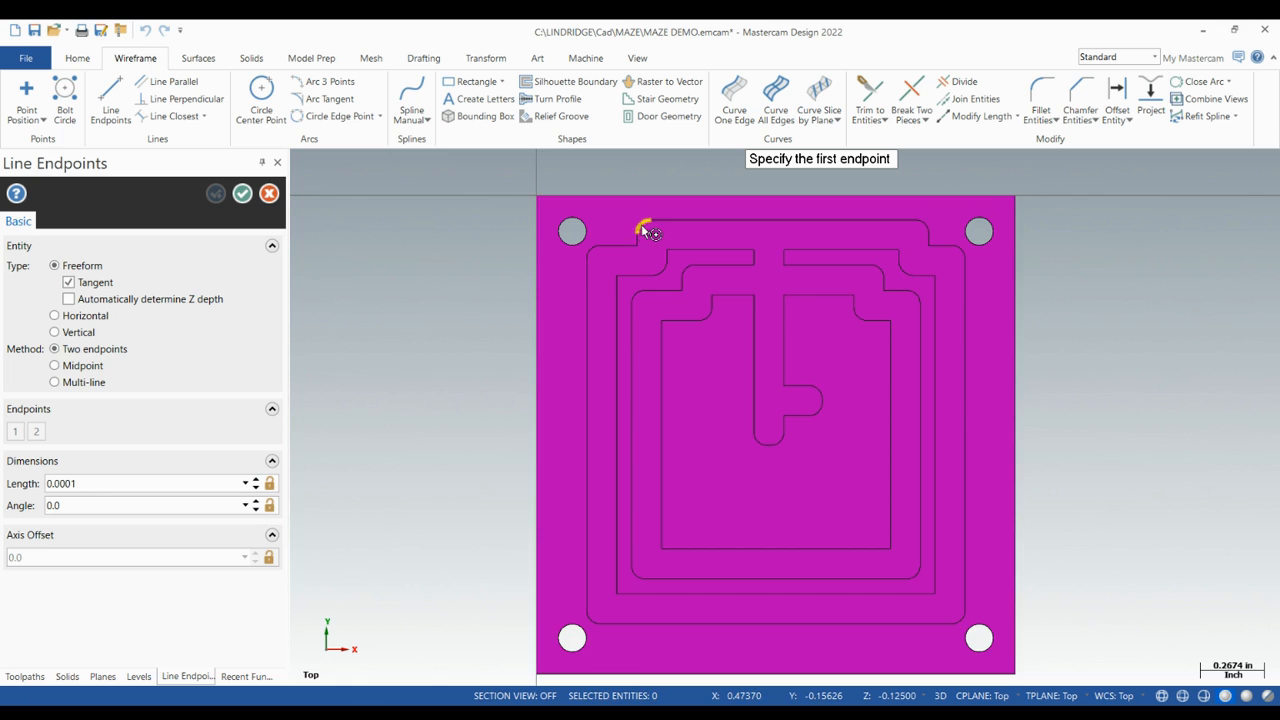
scroll(642, 232, "up", 5)
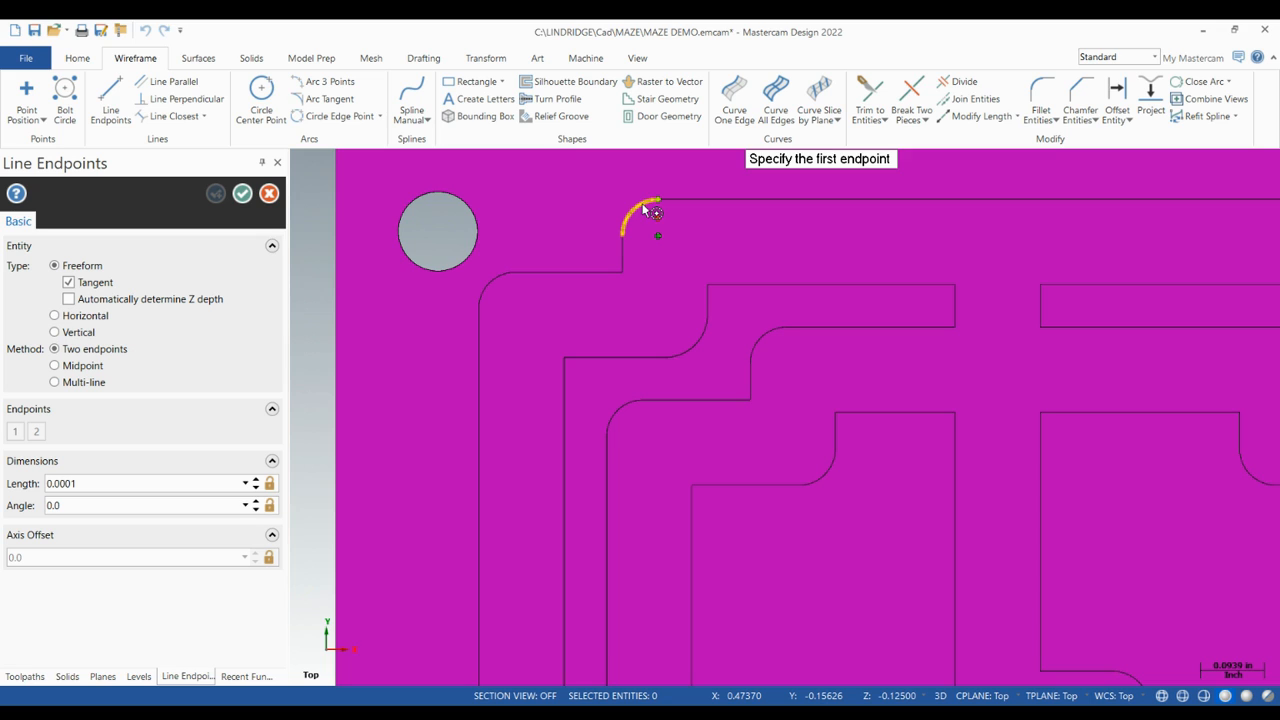
left_click(646, 209)
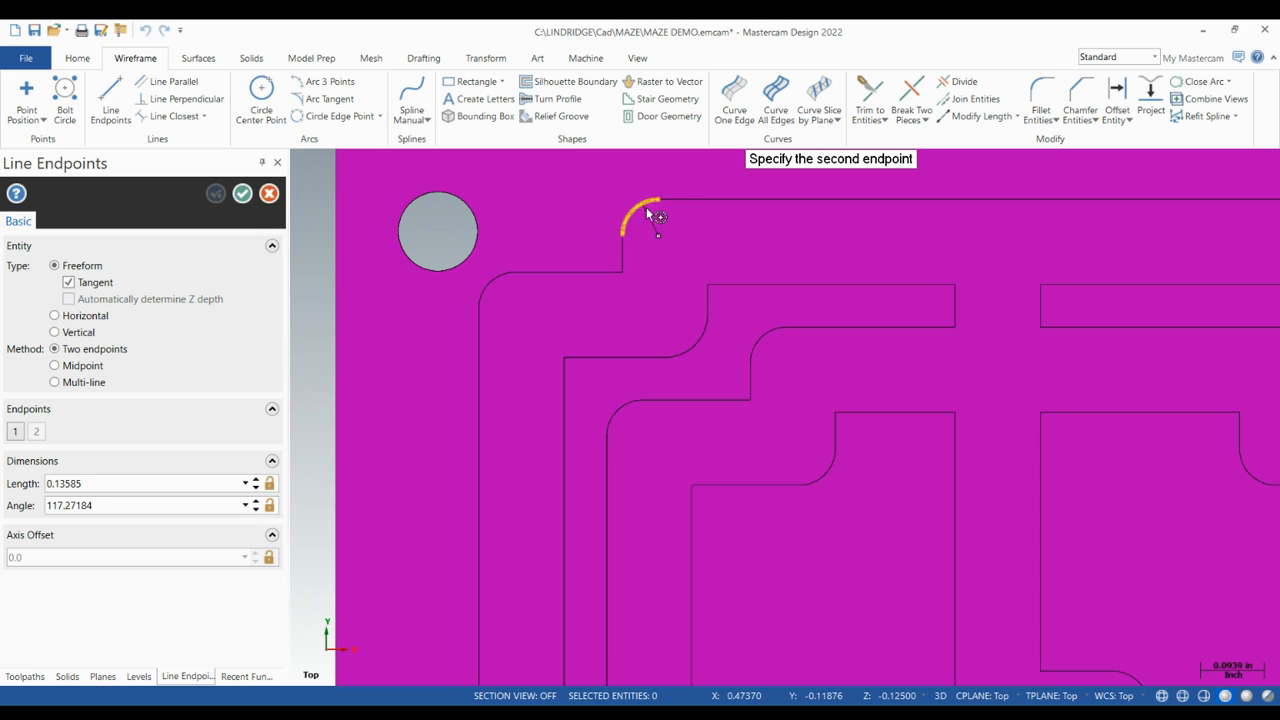
scroll(665, 252, "down", 3)
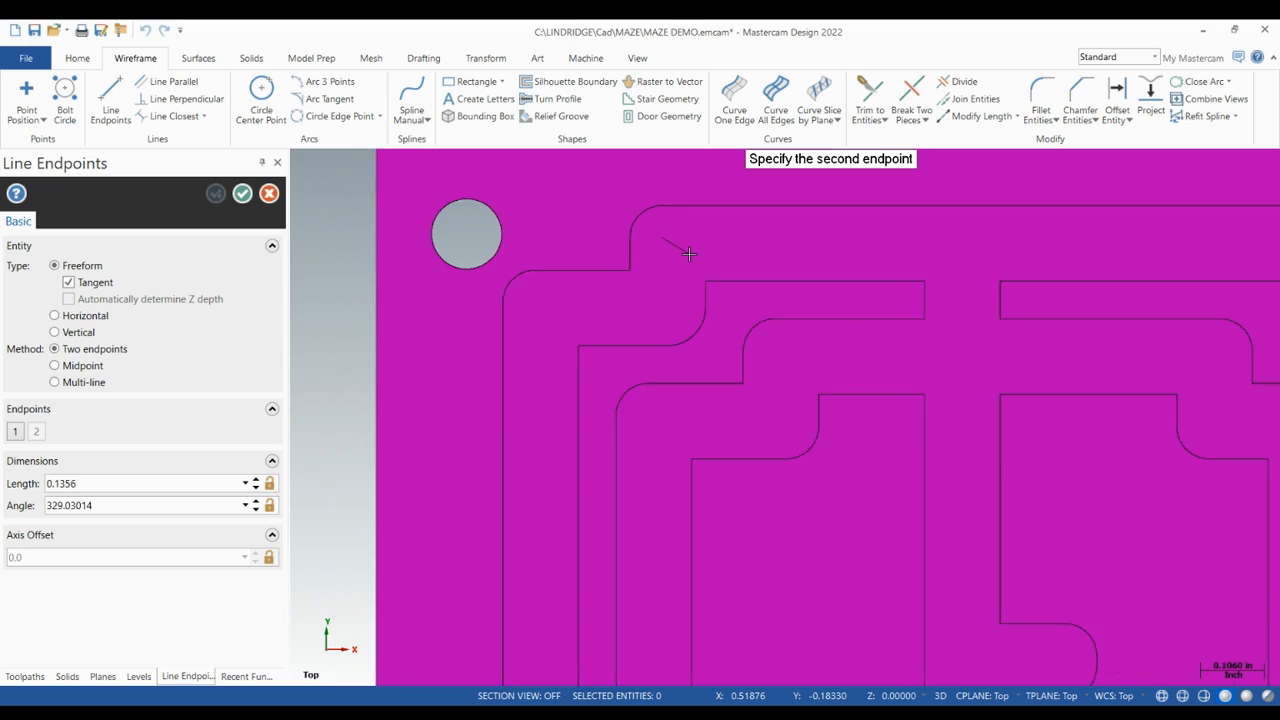
scroll(1137, 249, "up", 3)
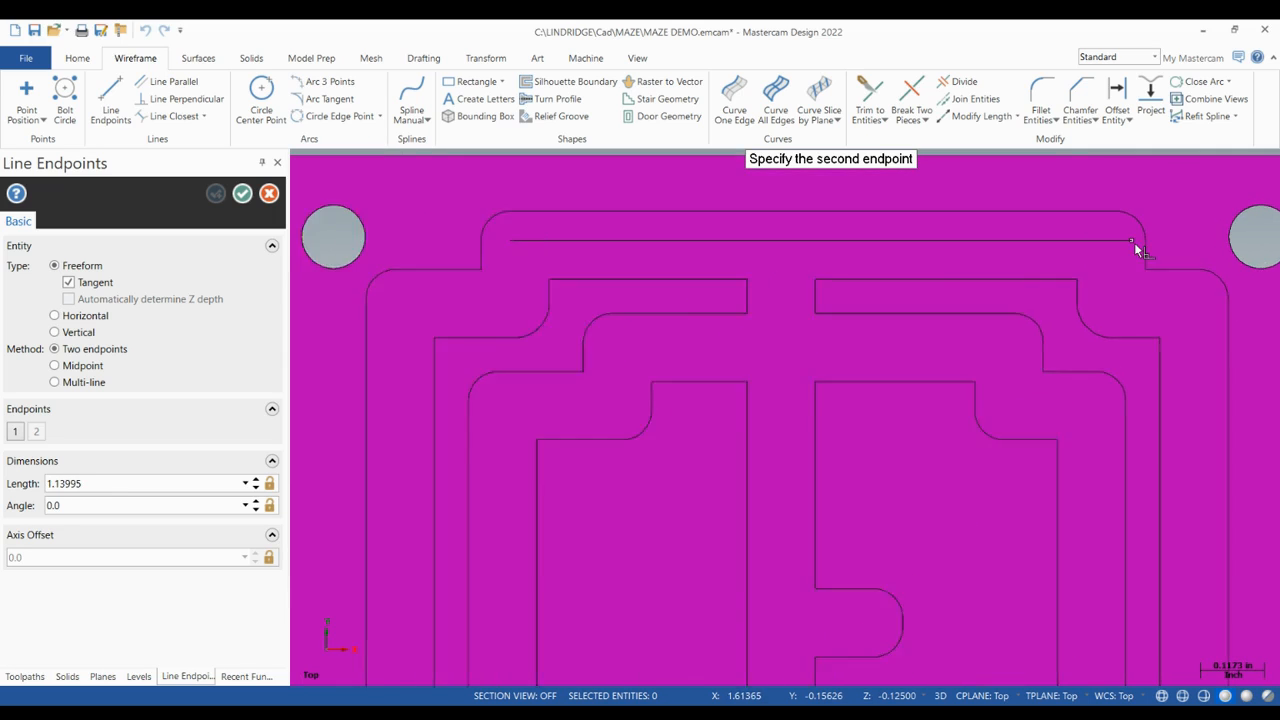
left_click(1145, 229)
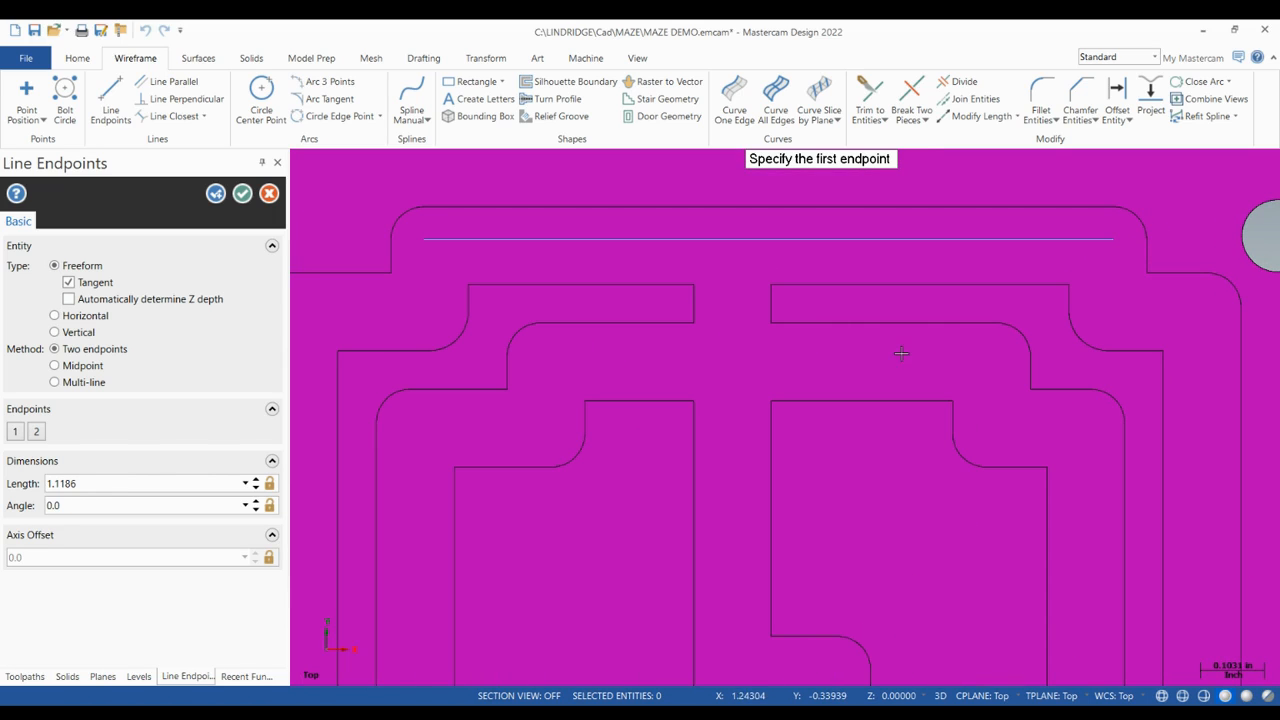
From the top centerline's right end, draw a line down to the inner corner arc's center, continuing about 0.16 in to the outer corner arc's center.
left_click(1114, 240)
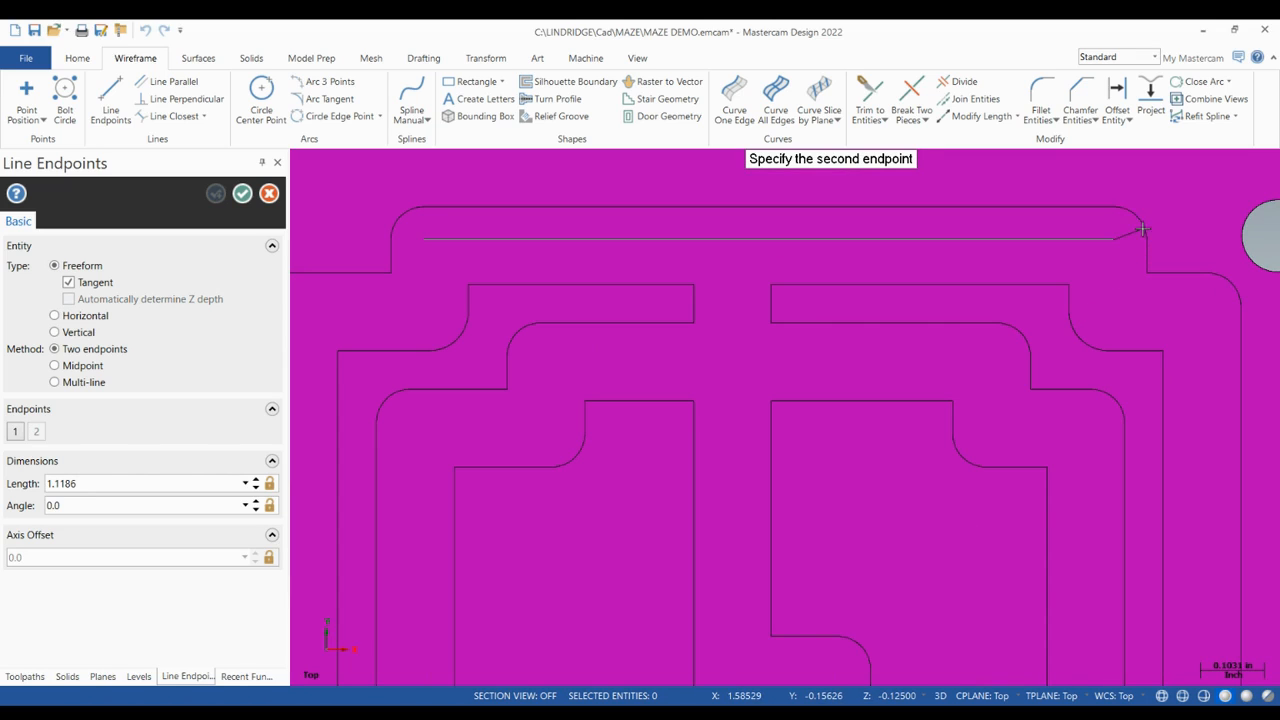
left_click(1094, 348)
left_click(1108, 310)
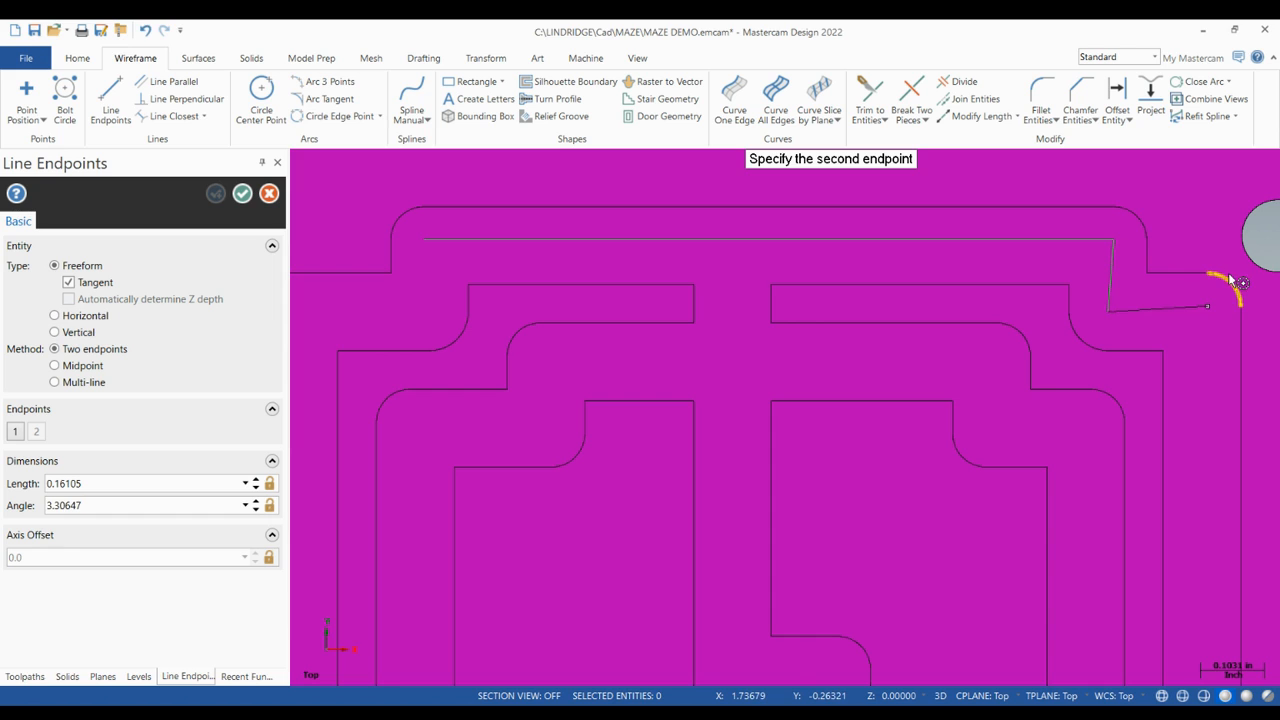
left_click(1232, 280)
From the top centerline's left end, draw a line about 0.12 in down, continuing about 0.25 in to the outer left corner arc's center.
scroll(1088, 535, "down", 2)
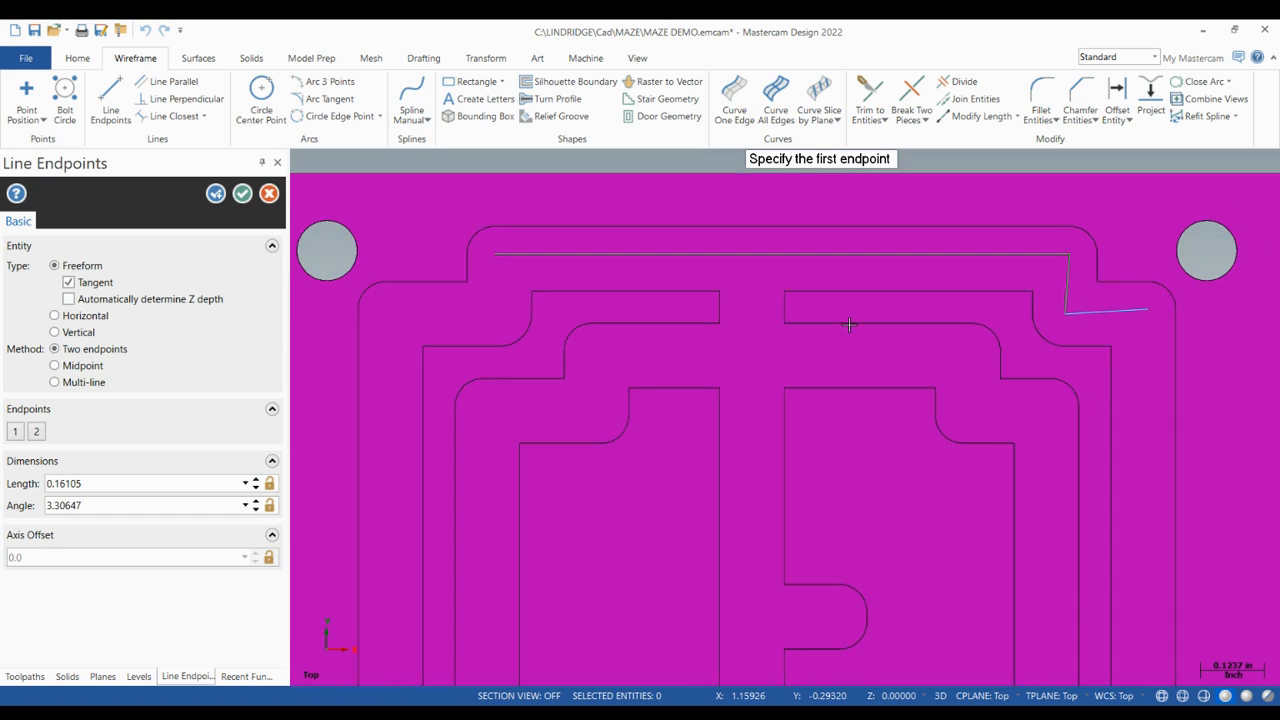
left_click(515, 259)
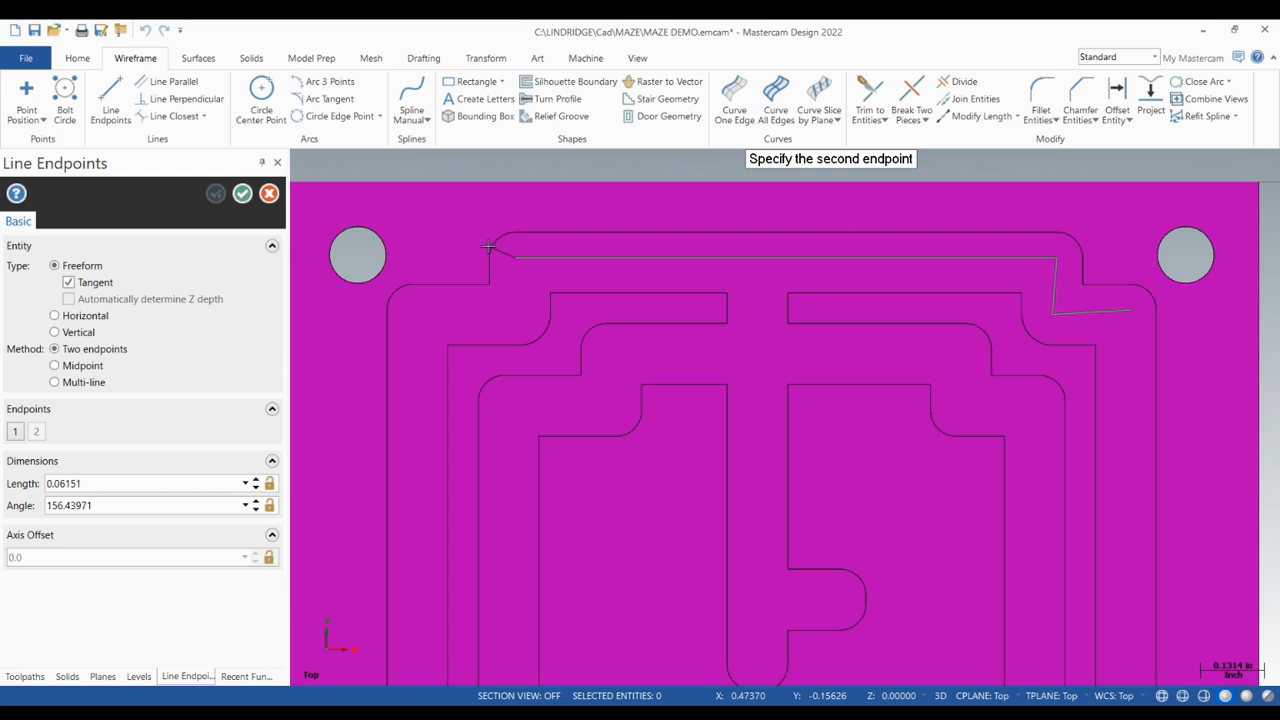
left_click(541, 331)
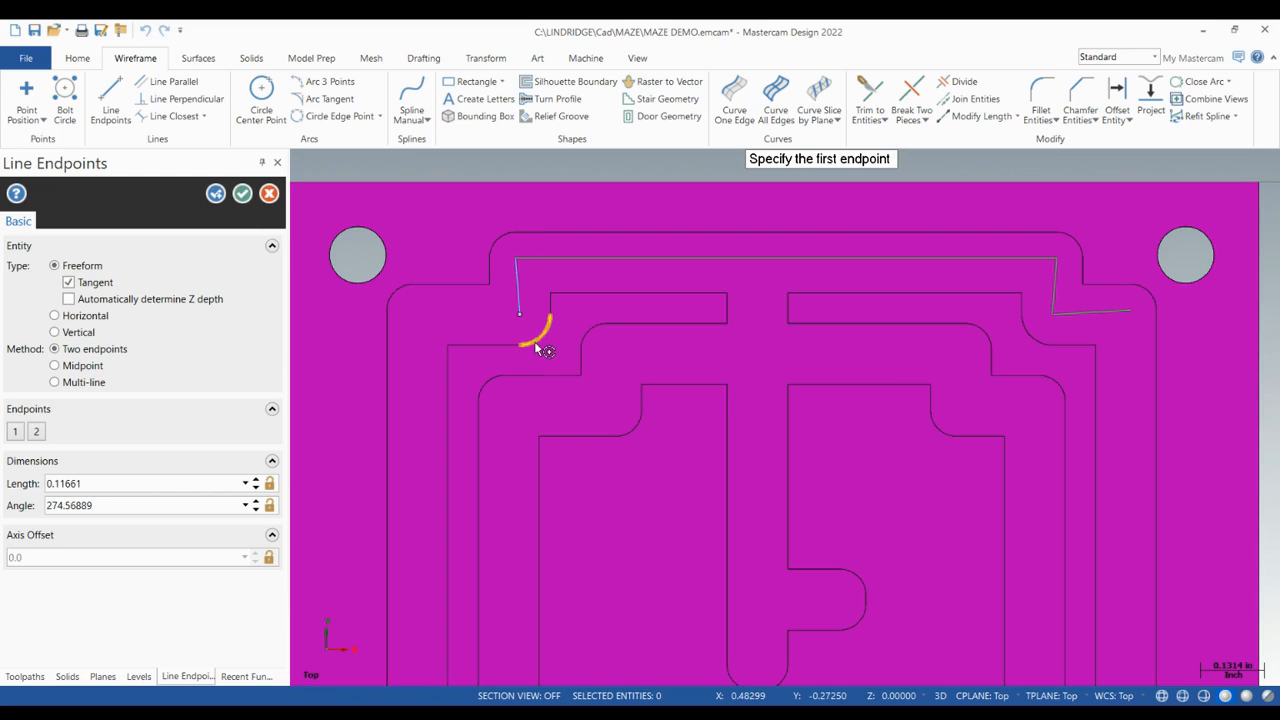
left_click(524, 318)
left_click(400, 298)
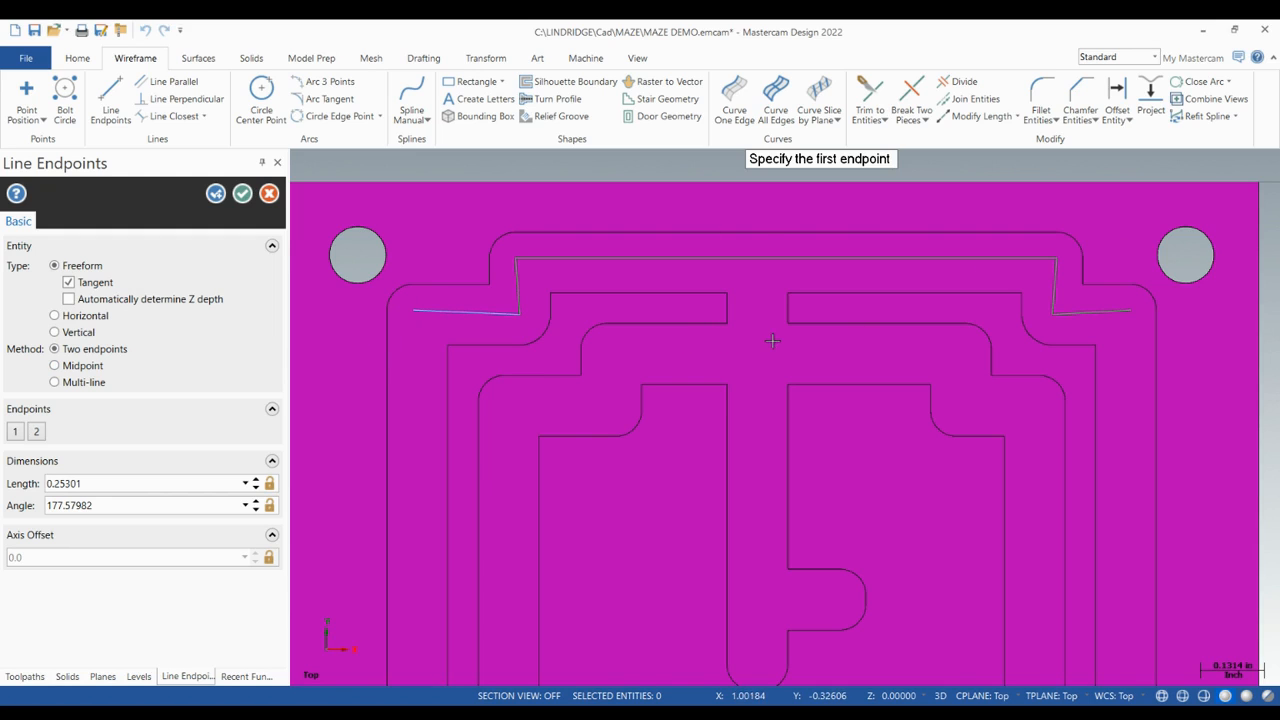
Draw a vertical line about 0.85 in long from the center of the middle slot's rounded end up past the top centerline.
scroll(765, 406, "down", 3)
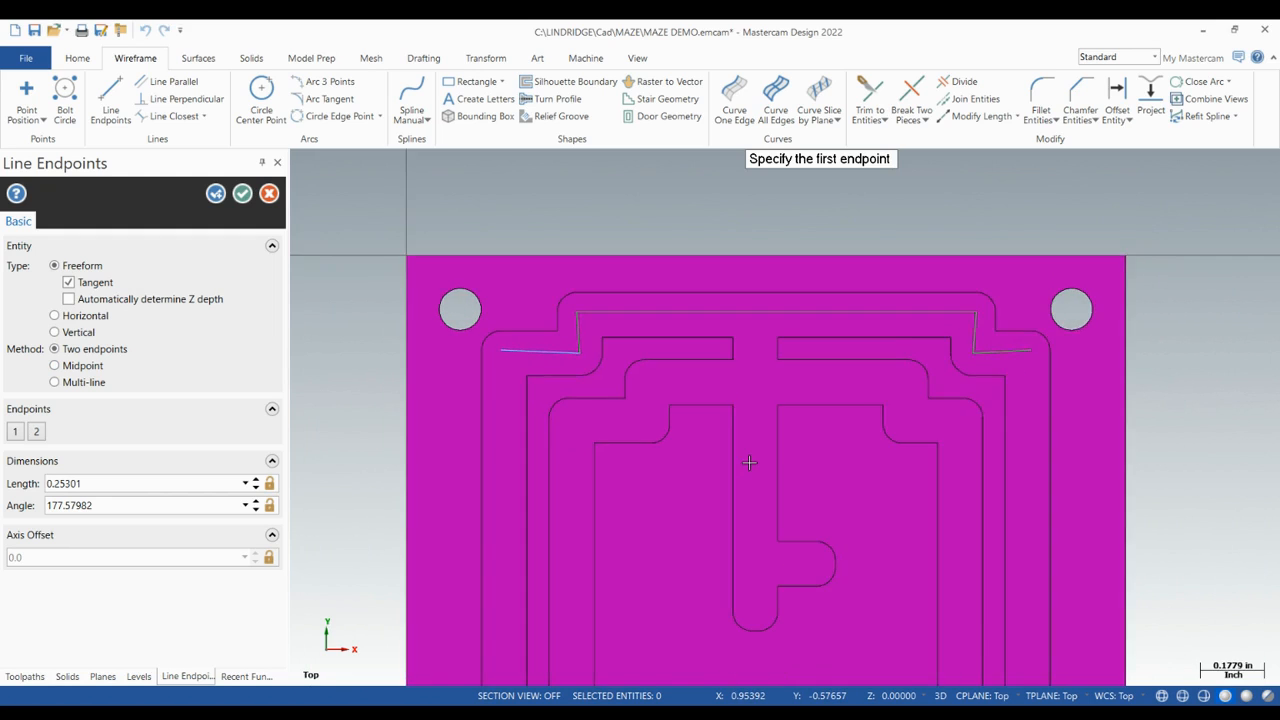
left_click(773, 621)
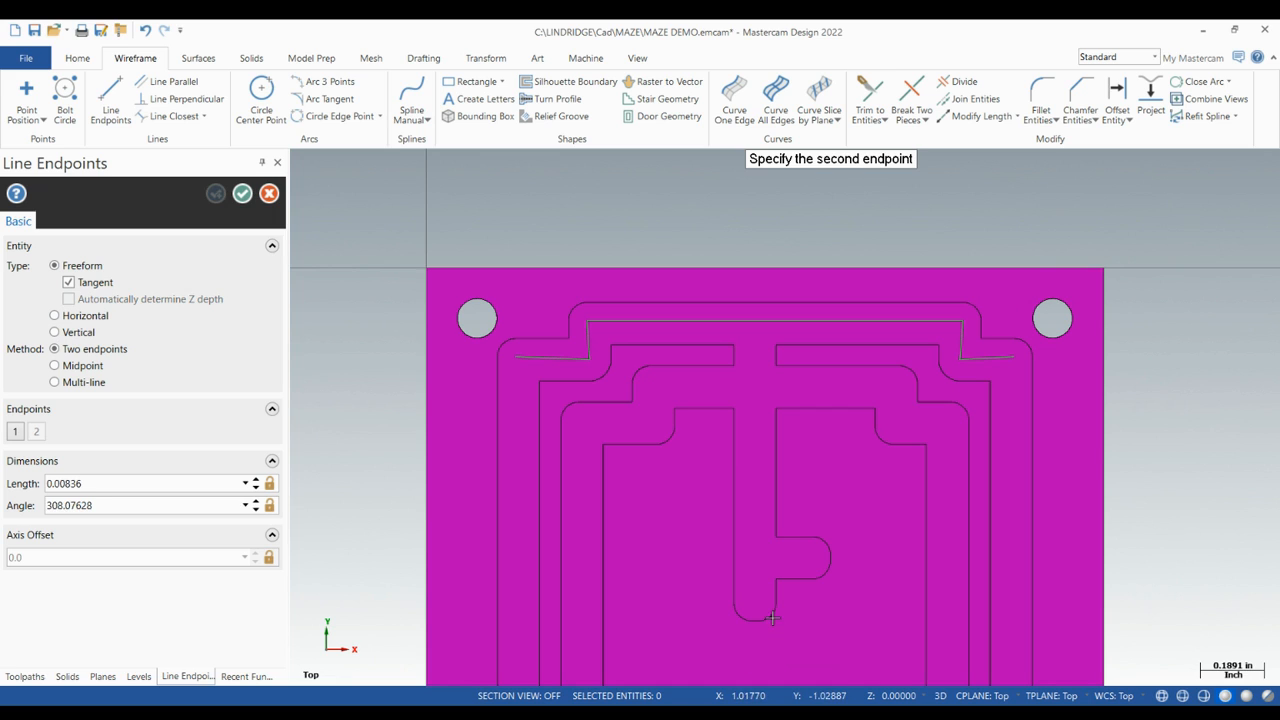
left_click(748, 577)
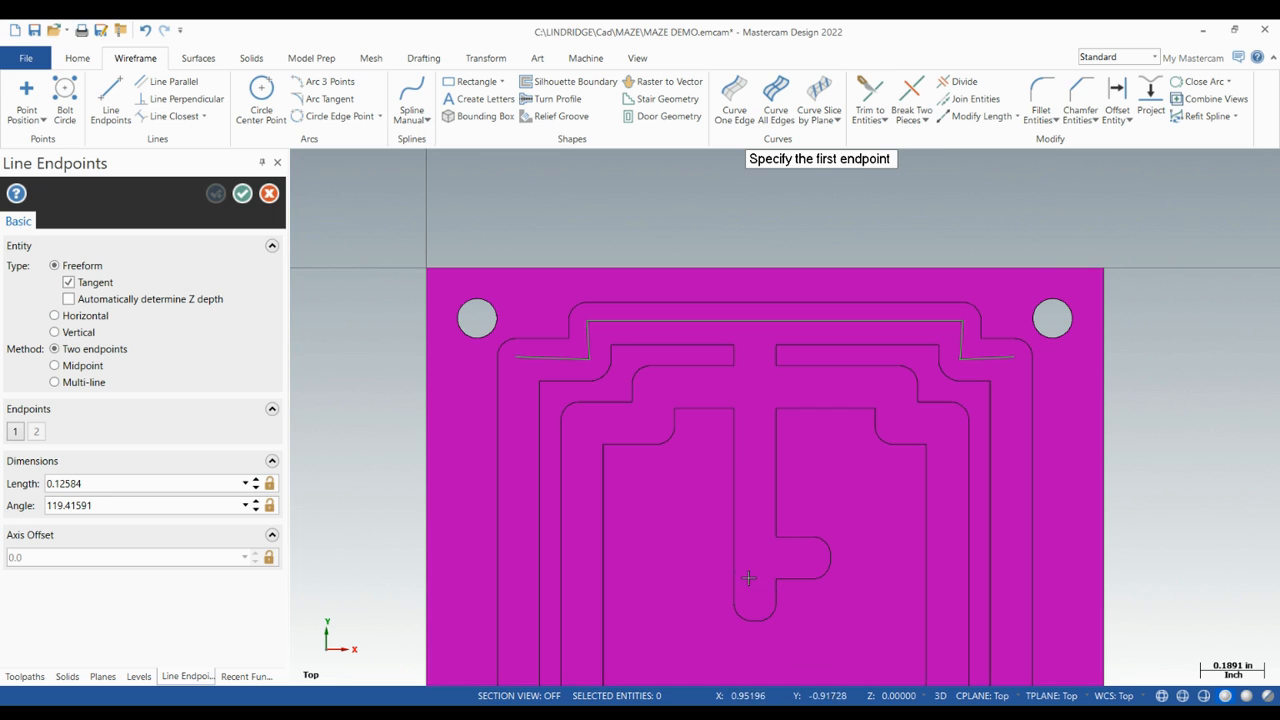
left_click(766, 620)
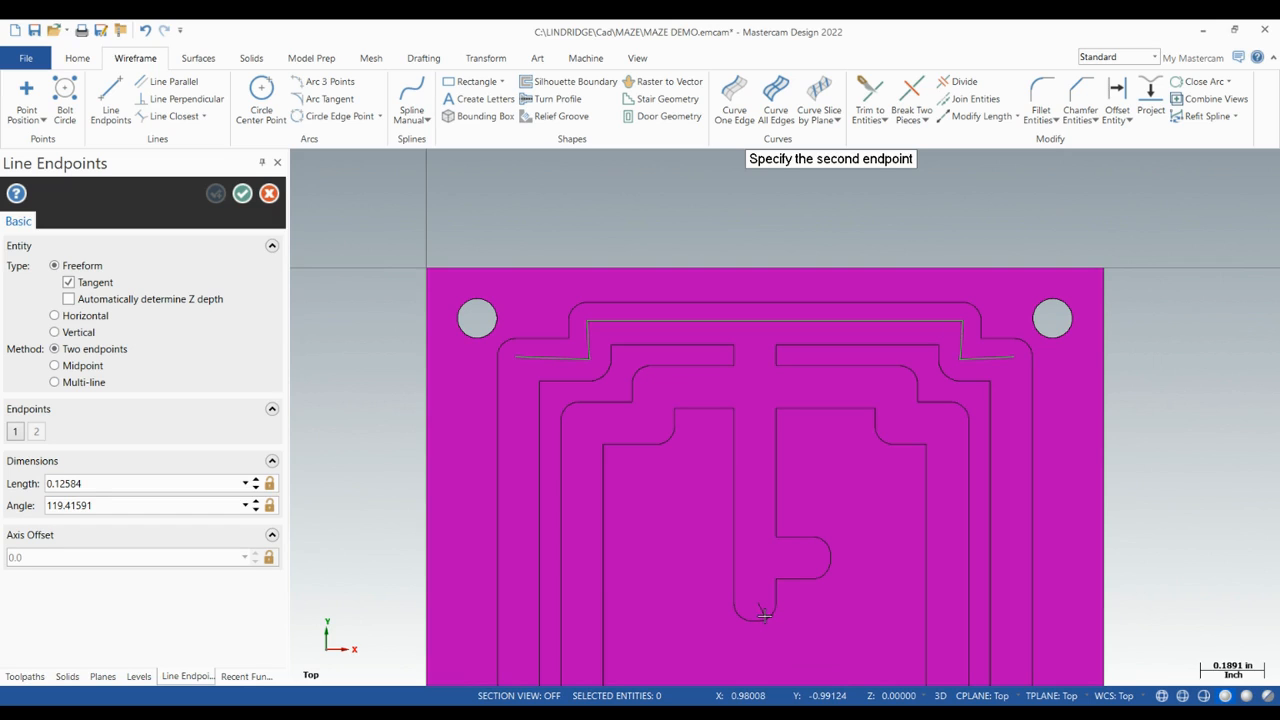
left_click(758, 318)
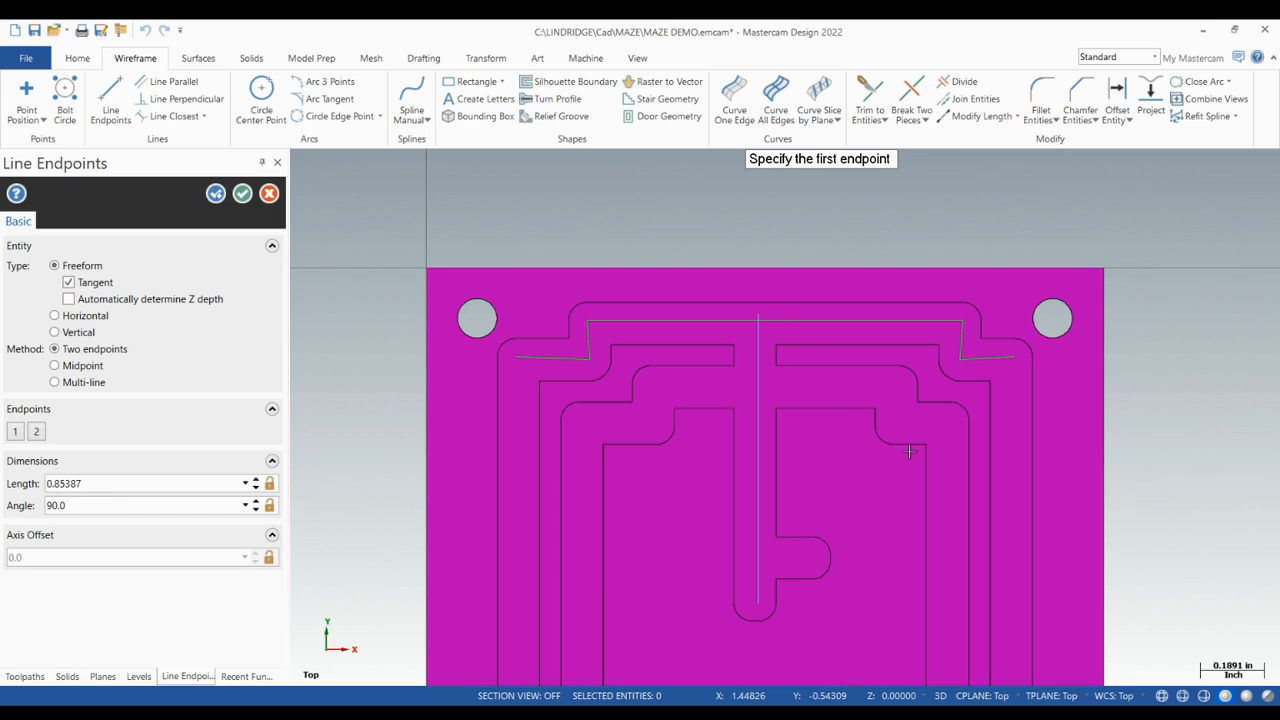
key("Escape")
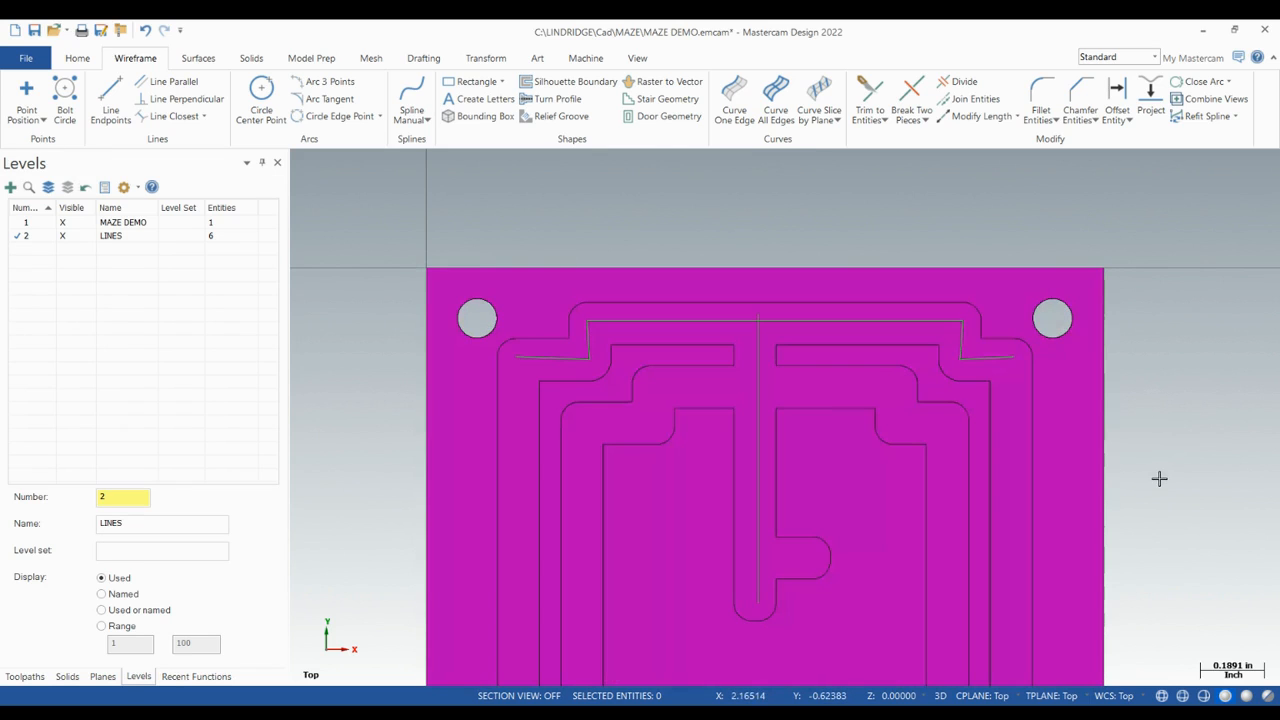
Try to trim the vertical slot line to the top horizontal centerline with the Trim 1 entity method.
mouse_move(1159, 476)
middle_mouse_down()
mouse_move(1137, 409)
mouse_move(1090, 389)
mouse_move(1146, 400)
mouse_move(1166, 421)
mouse_move(1191, 409)
mouse_move(1166, 423)
middle_mouse_up()
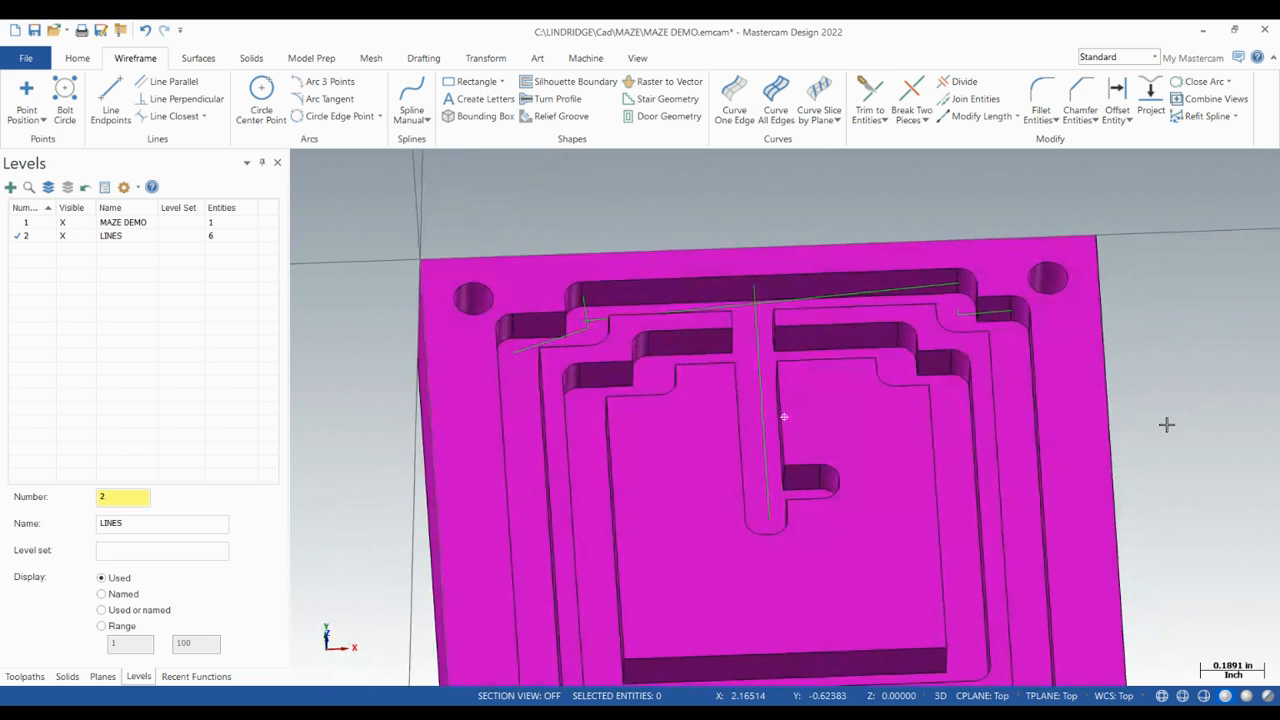
right_click(787, 337)
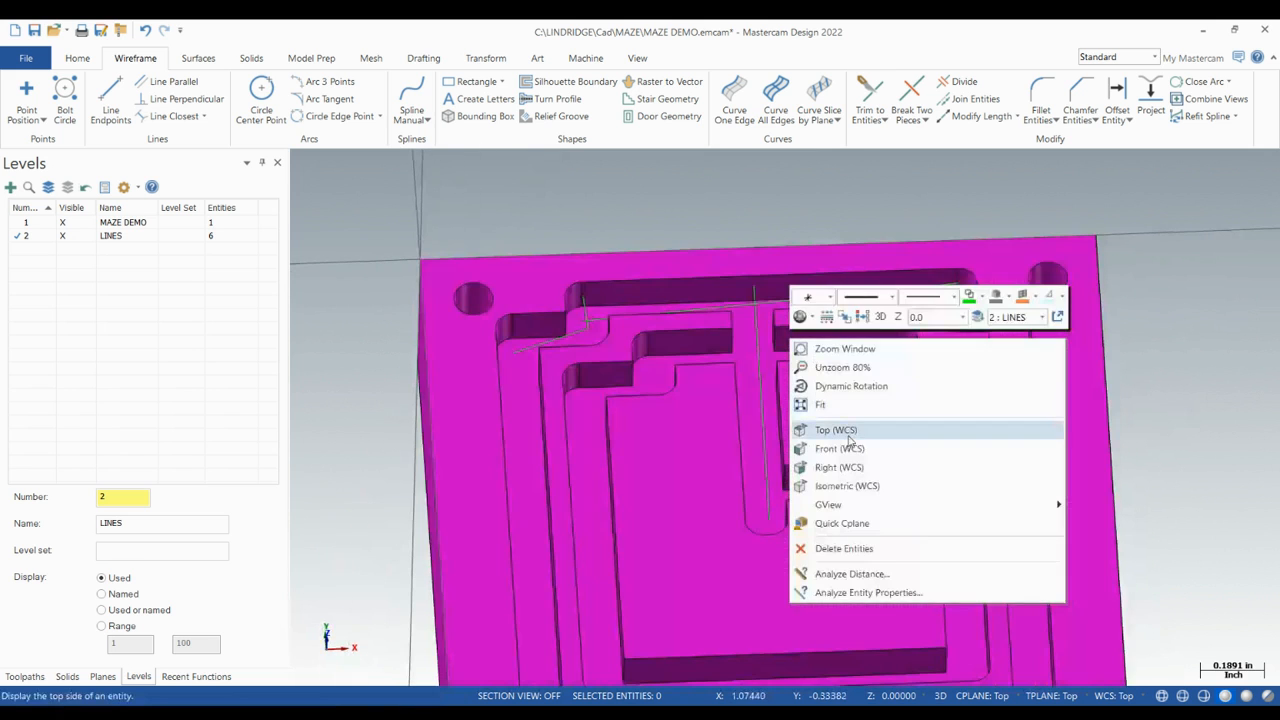
left_click(848, 432)
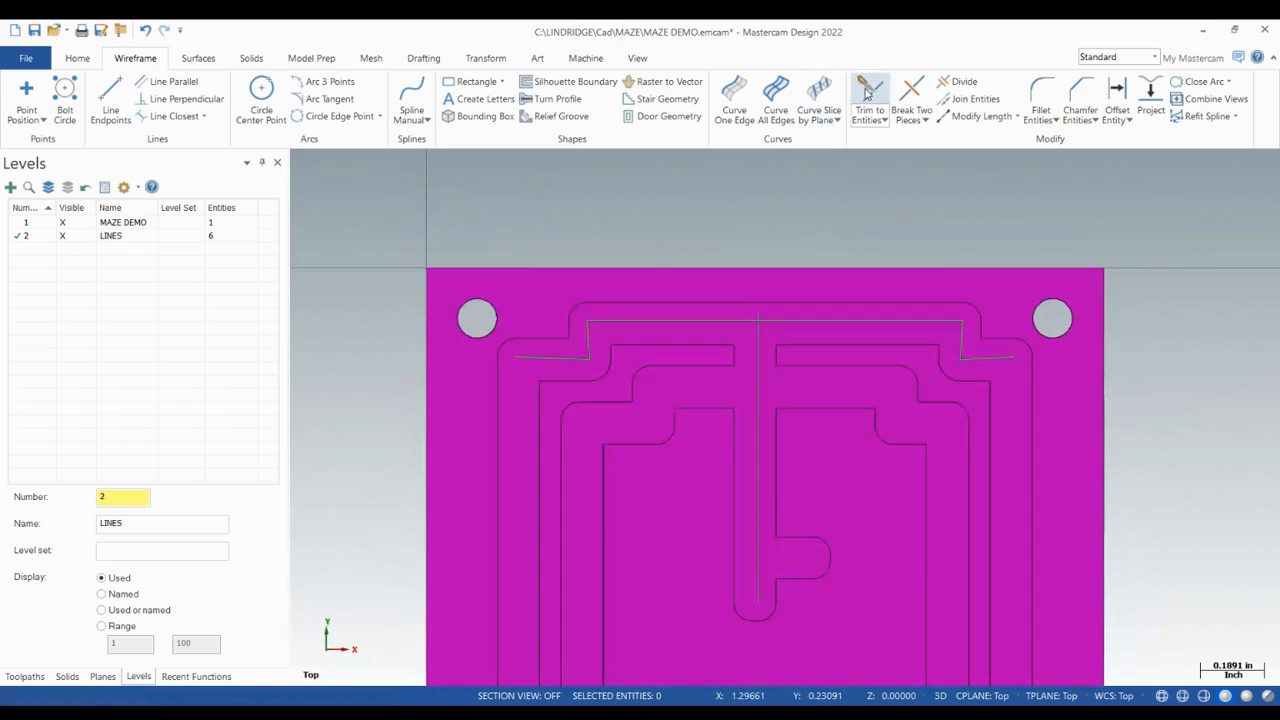
left_click(867, 94)
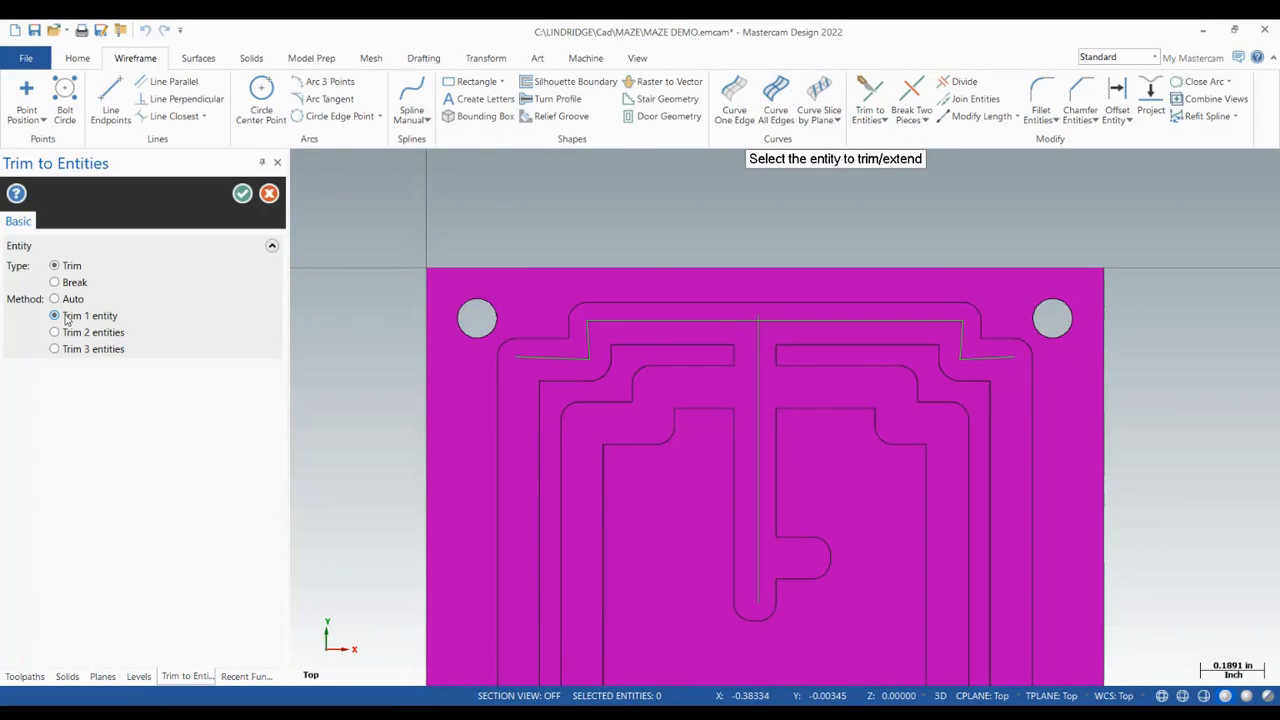
left_click(758, 372)
left_click(784, 321)
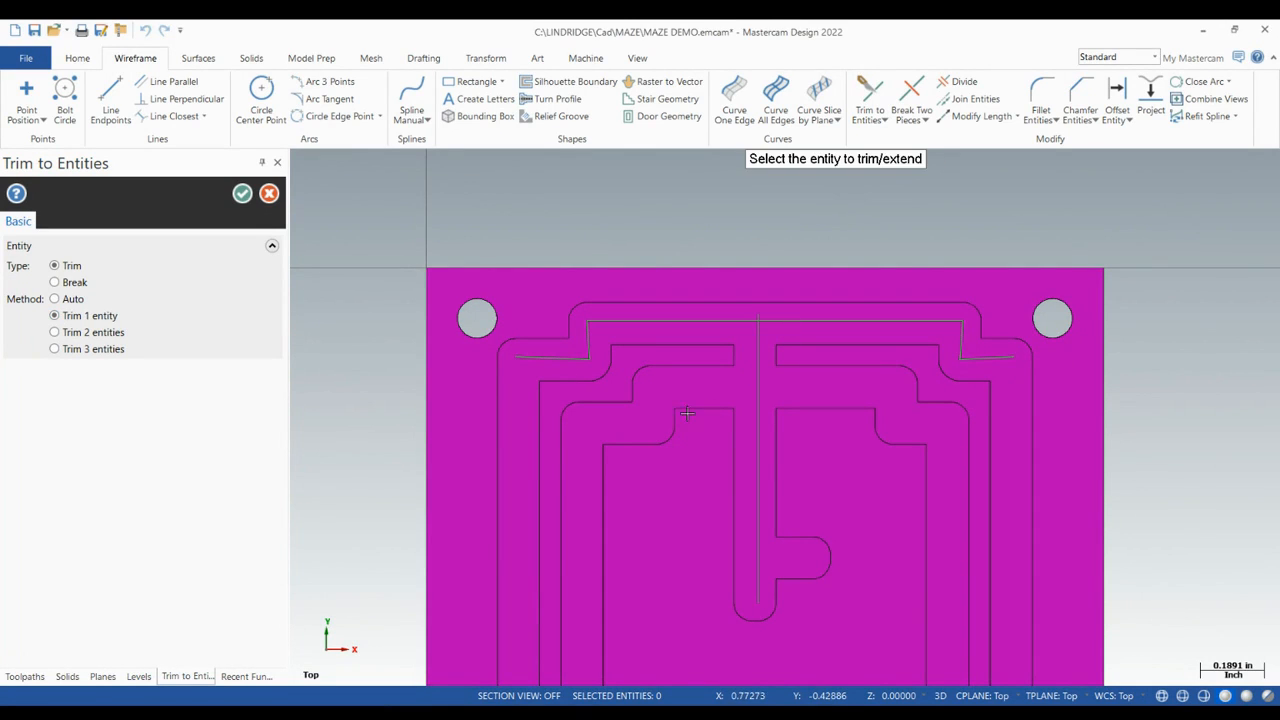
middle_click_drag(727, 458, 707, 385)
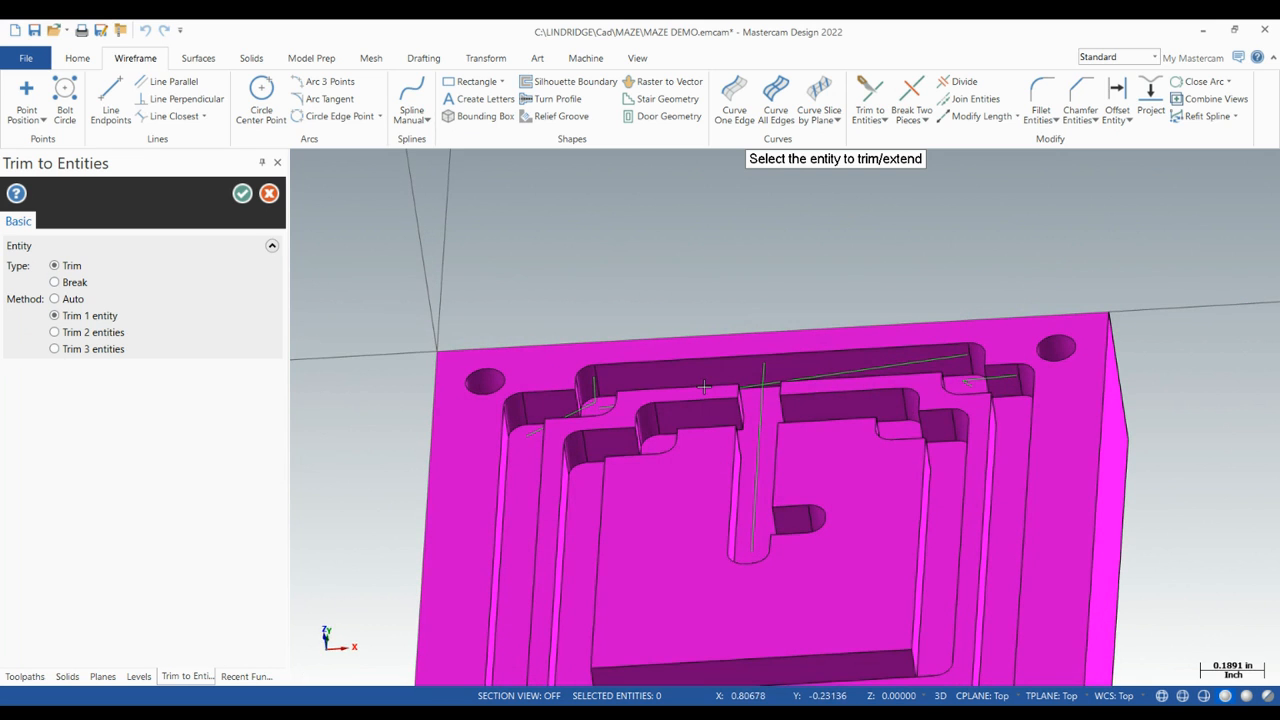
middle_click_drag(792, 402, 635, 429)
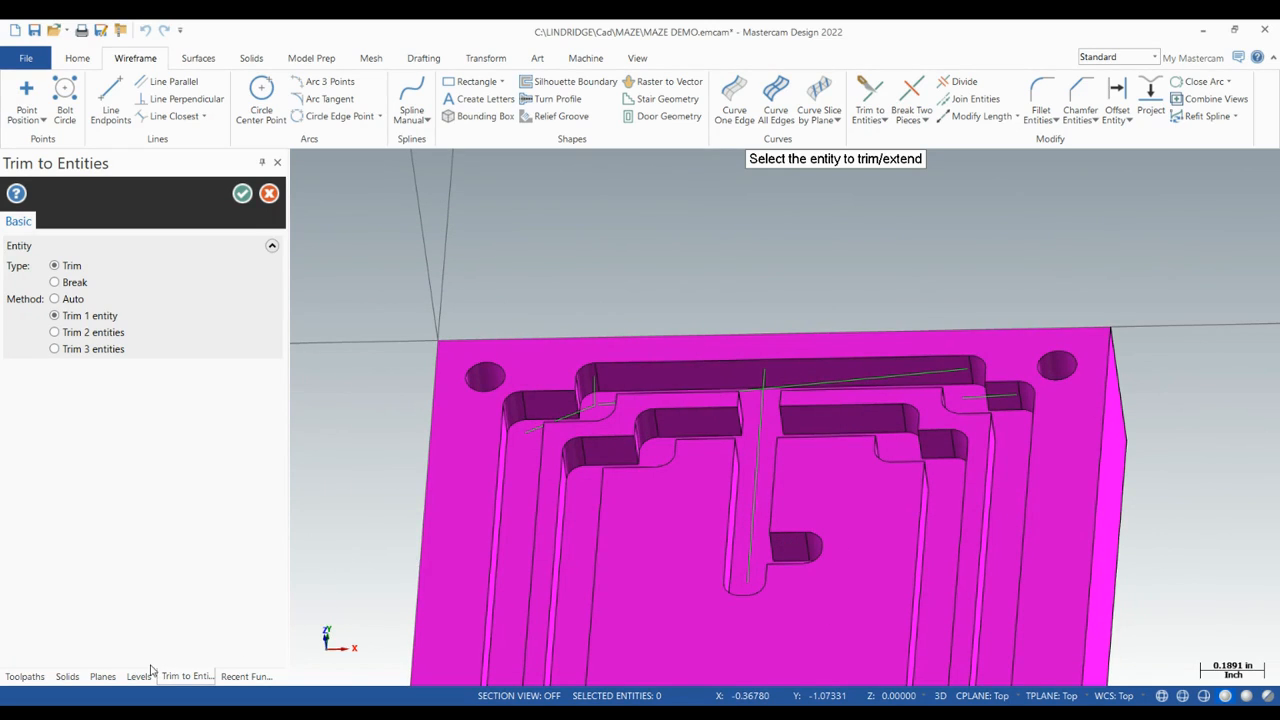
left_click(268, 195)
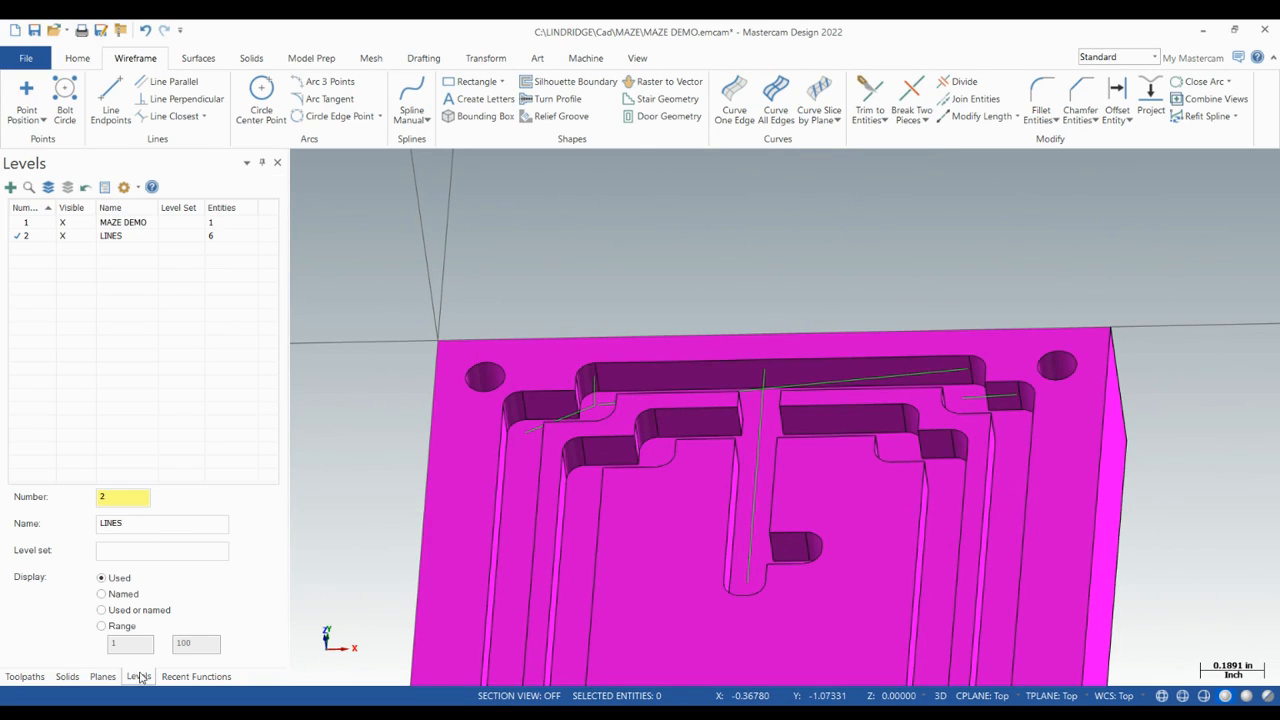
Hide the MAZE DEMO level, inspect the remaining lines at an angle, and return to the Top view.
left_click(62, 223)
middle_click_drag(563, 403, 587, 357)
right_click(587, 357)
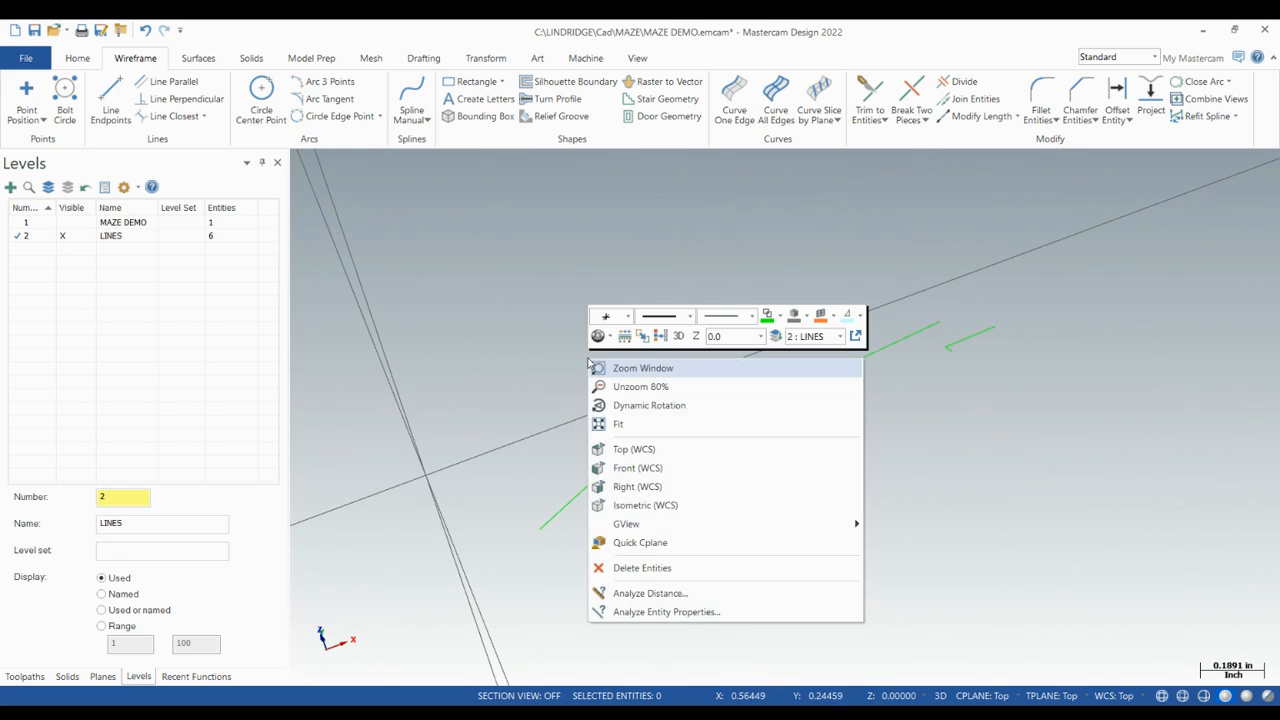
left_click(645, 449)
Project all the lines on the LINES level to a depth of 0.0 using the Move method.
left_click_drag(469, 247, 1074, 637)
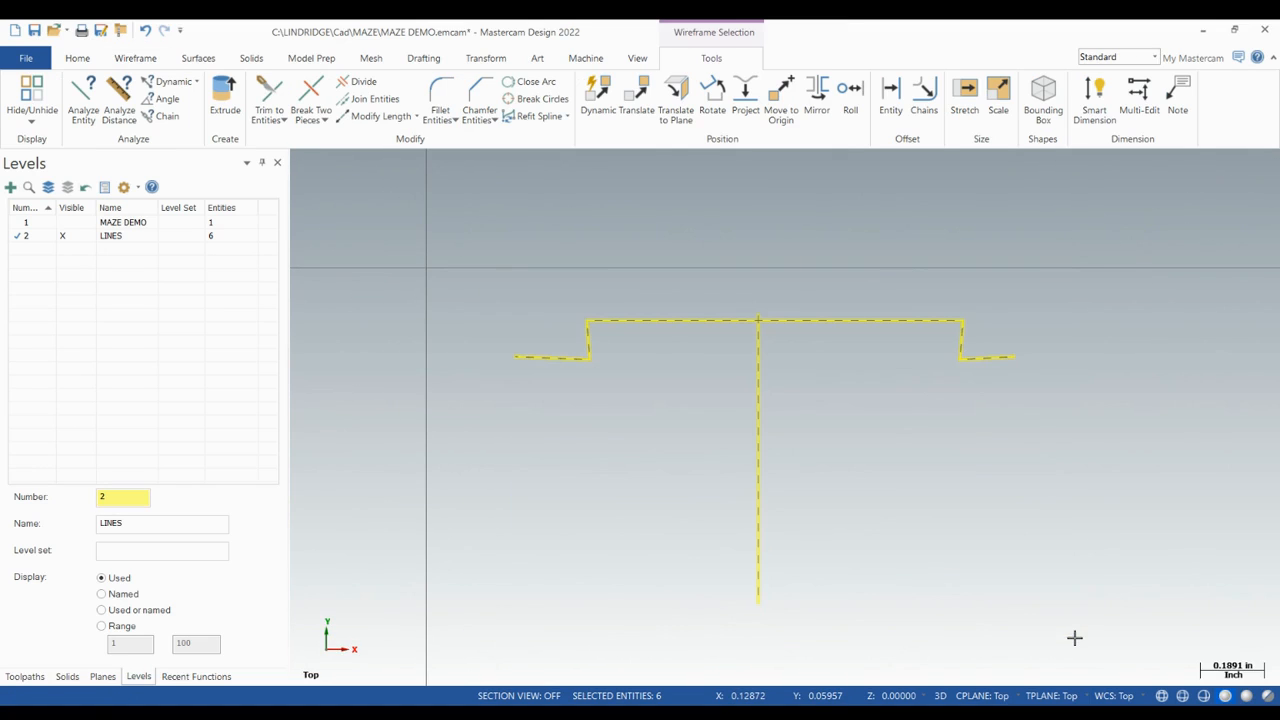
left_click(498, 68)
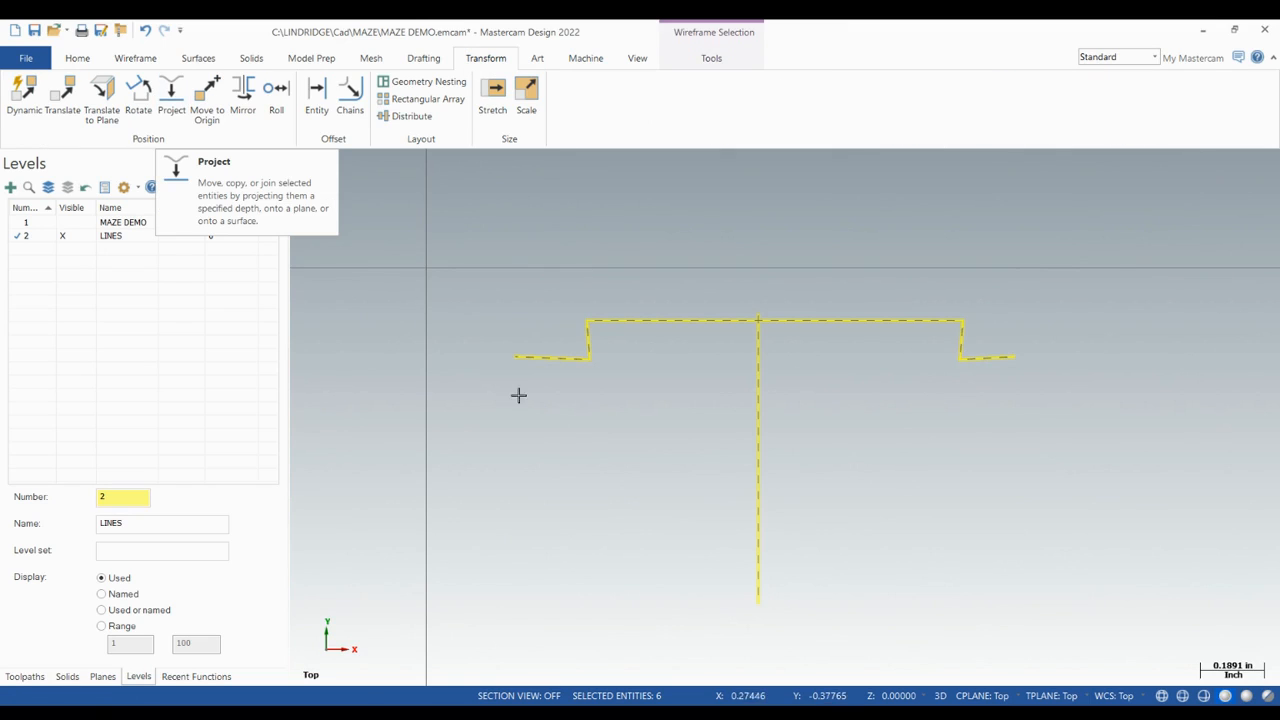
middle_click_drag(683, 449, 680, 374)
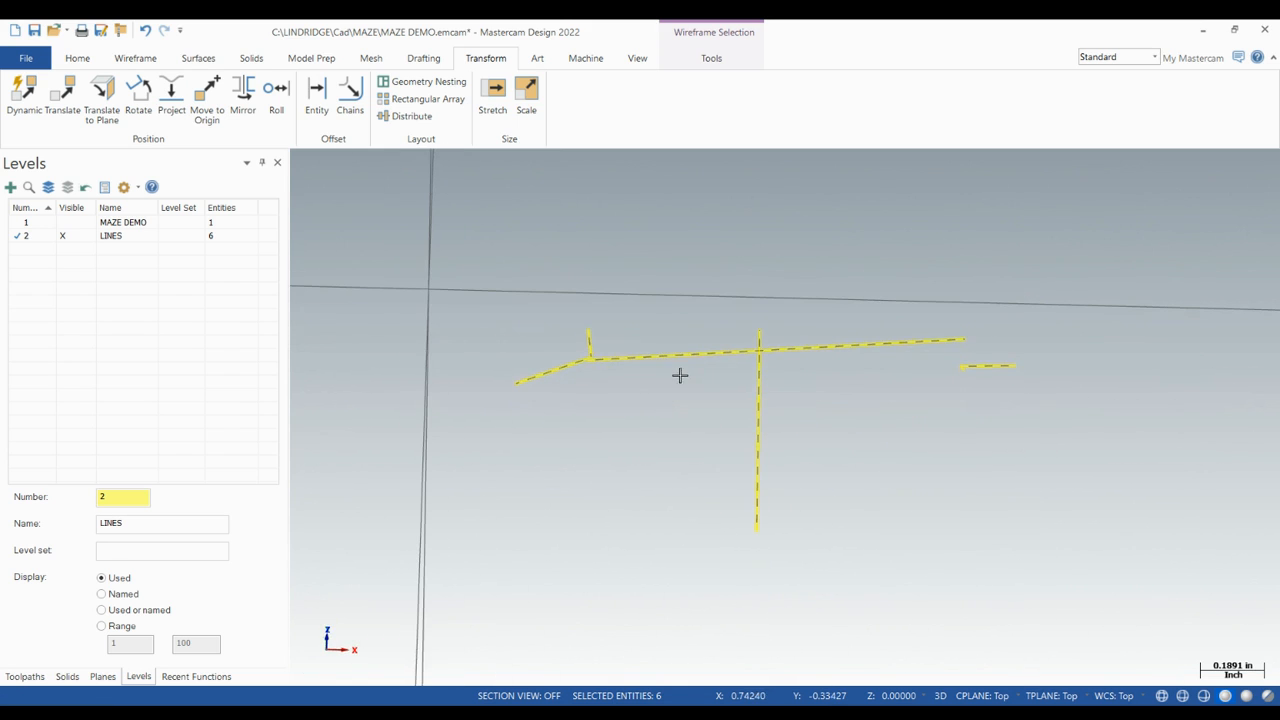
left_click(172, 105)
left_click(76, 288)
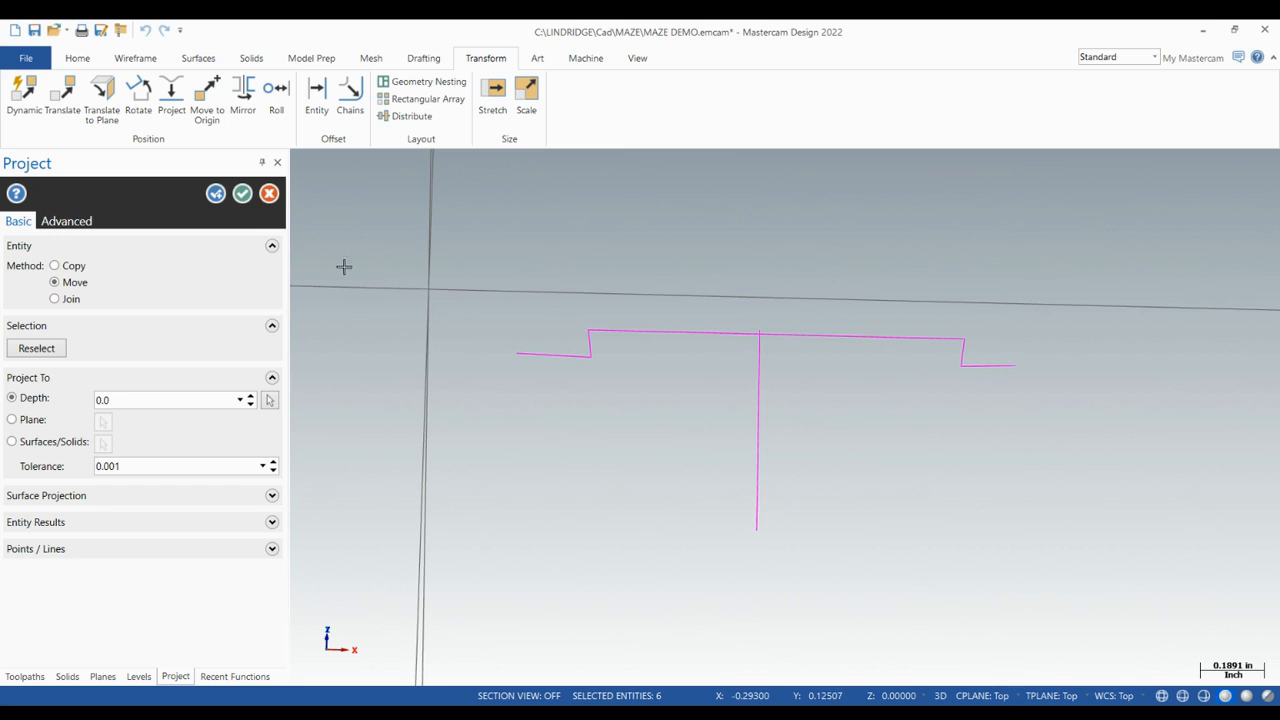
left_click(242, 193)
Show the MAZE DEMO level with the projected lines and return to the Top view.
mouse_move(710, 503)
middle_mouse_down()
mouse_move(703, 424)
mouse_move(700, 451)
mouse_move(720, 471)
mouse_move(757, 474)
mouse_move(722, 488)
middle_mouse_up()
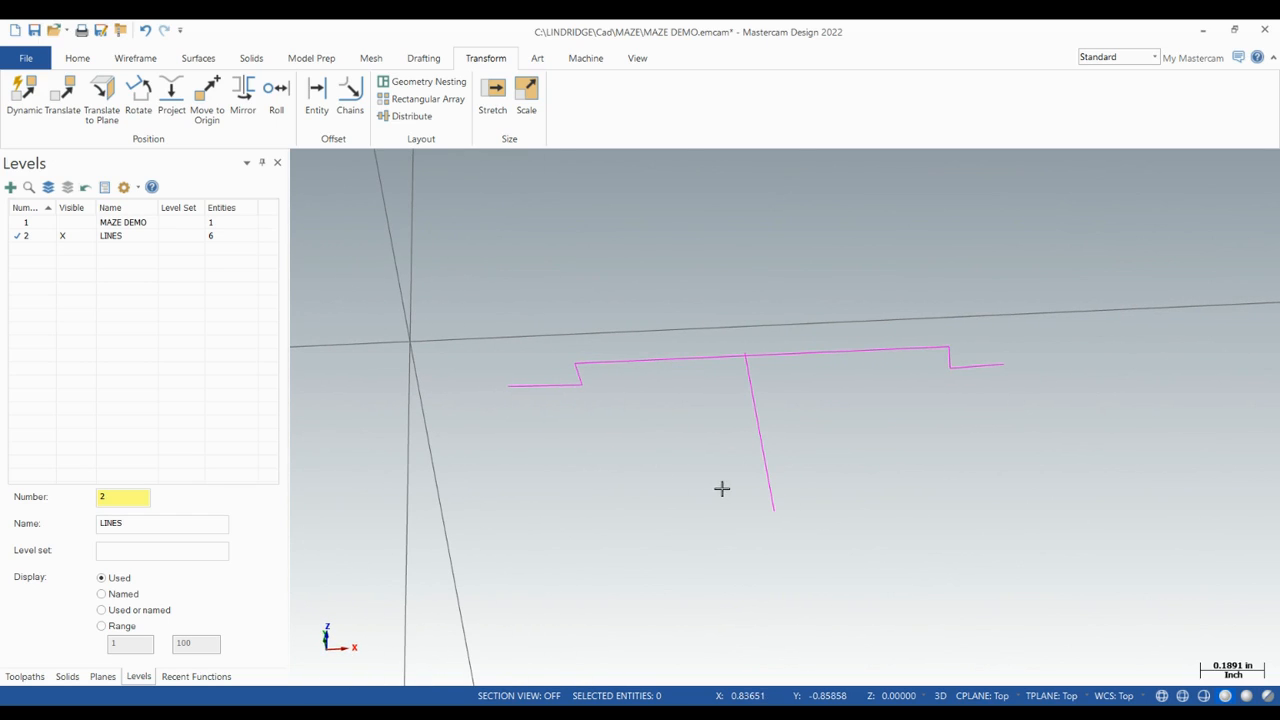
left_click(68, 223)
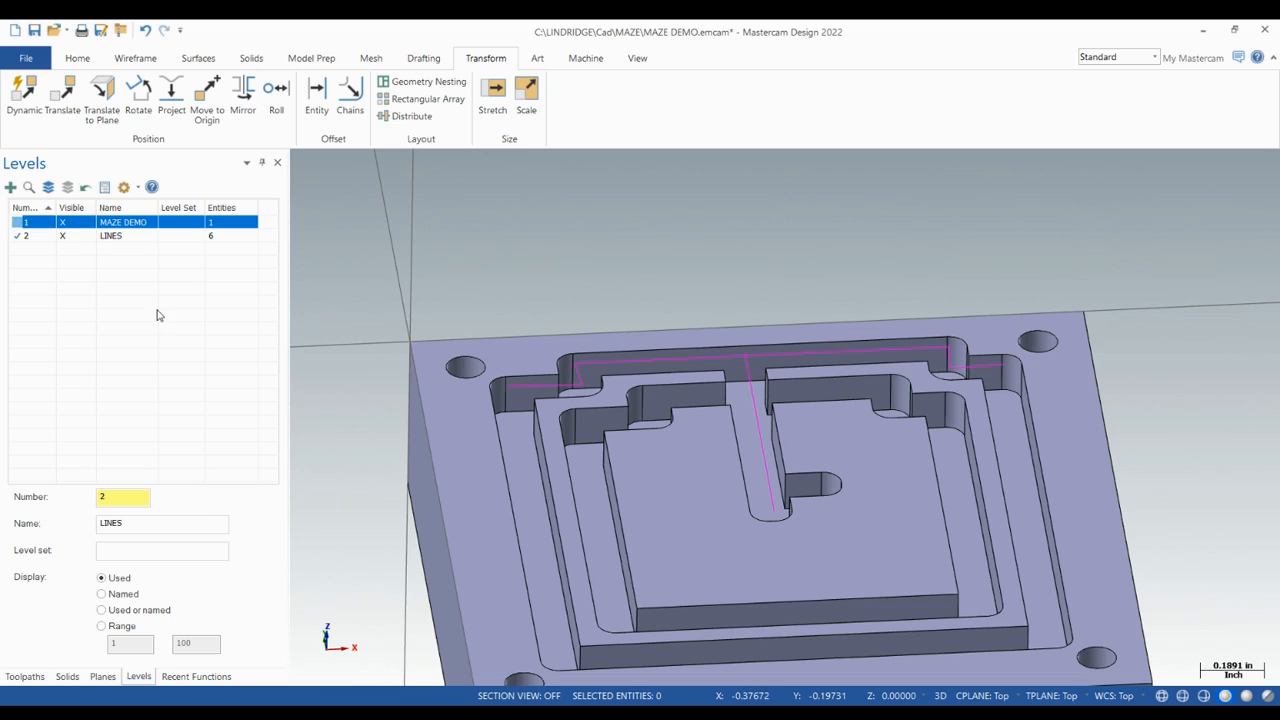
right_click(457, 297)
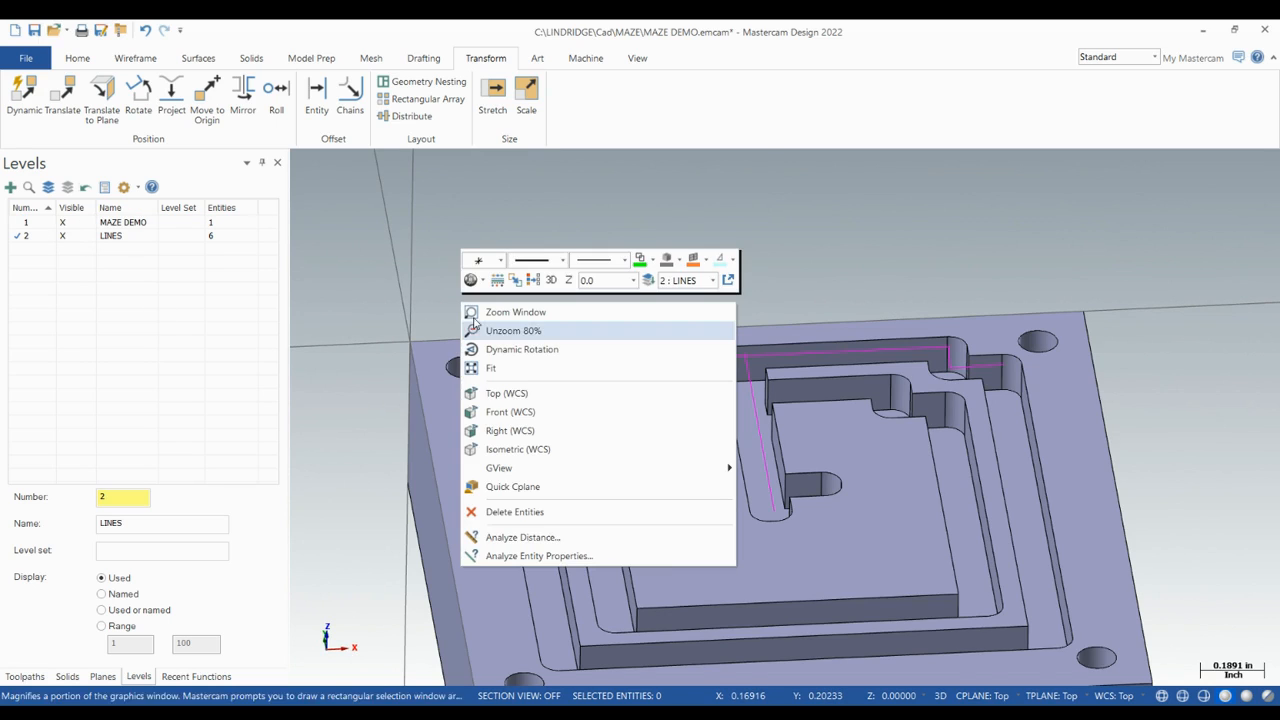
left_click(503, 393)
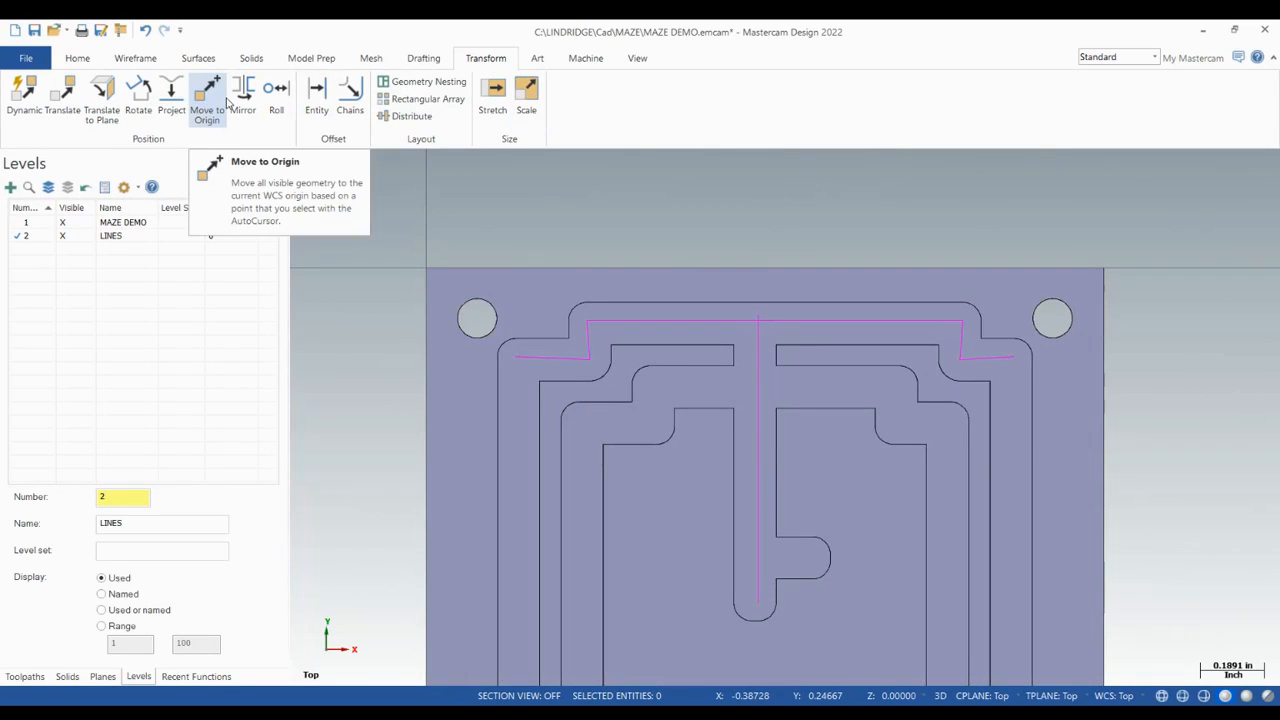
Trim the upper end of the vertical slot line to the top horizontal centerline with the Trim 1 entity method.
left_click(150, 60)
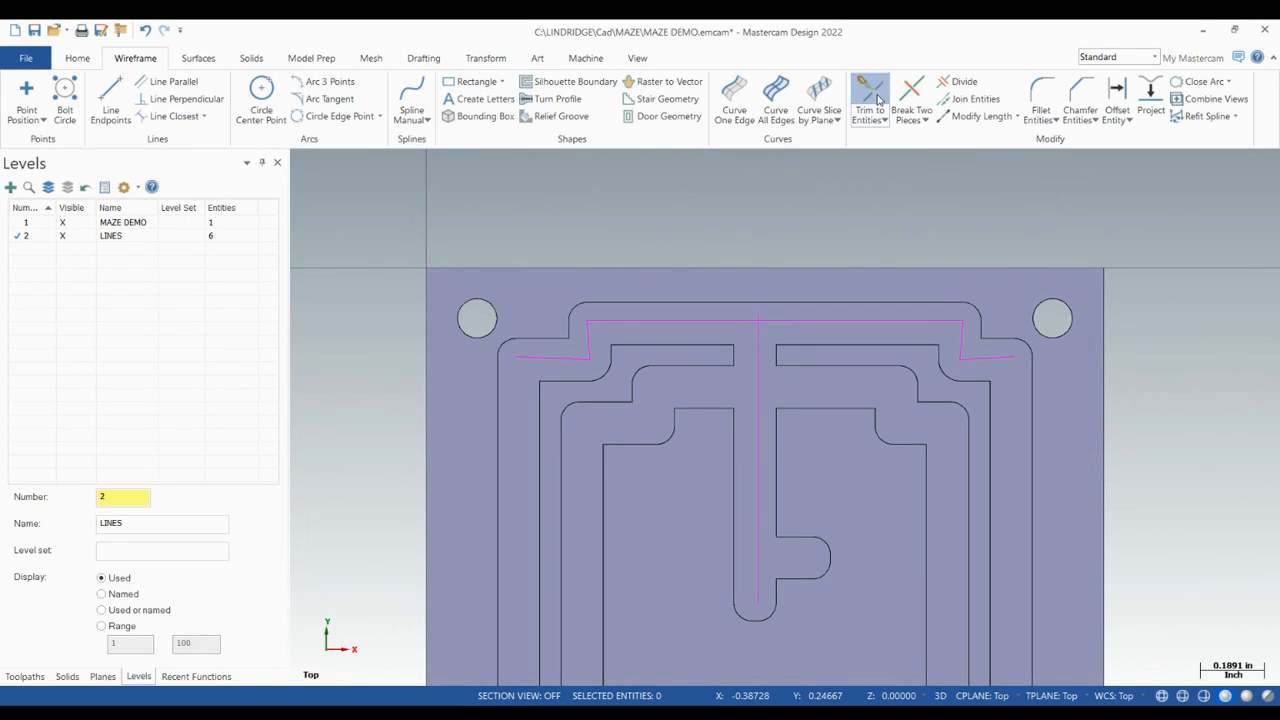
left_click(865, 98)
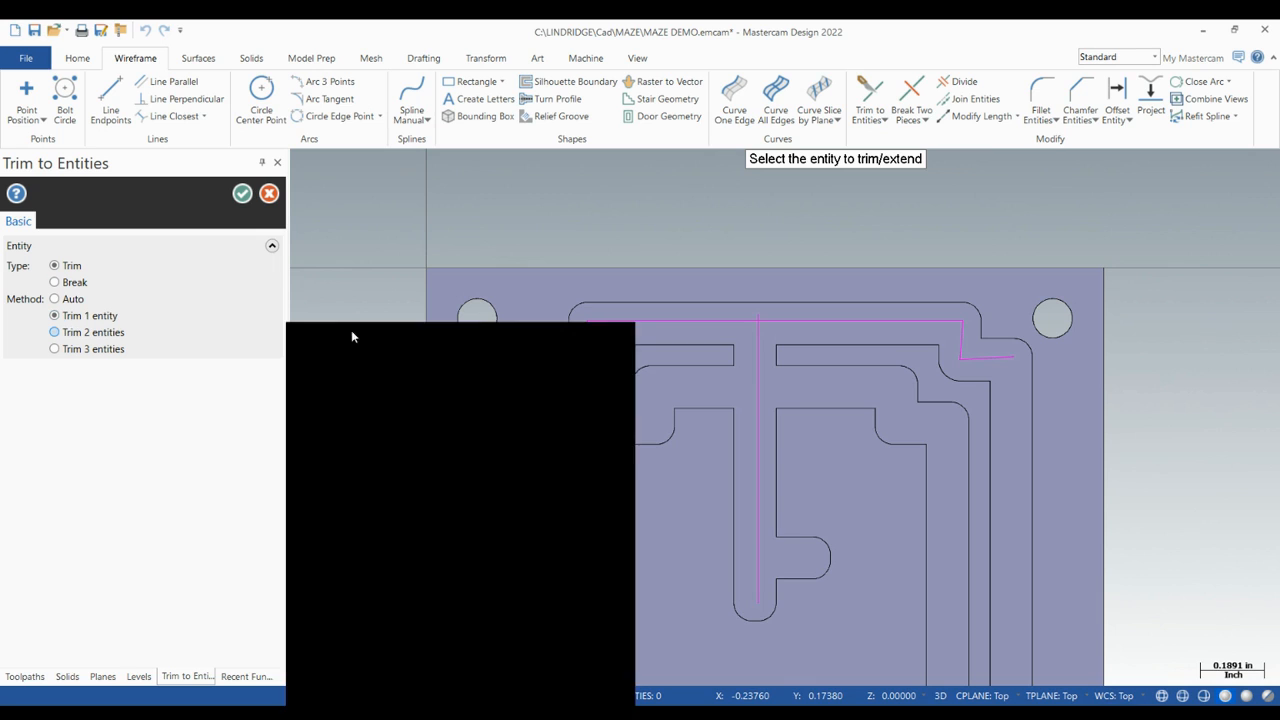
left_click(762, 322)
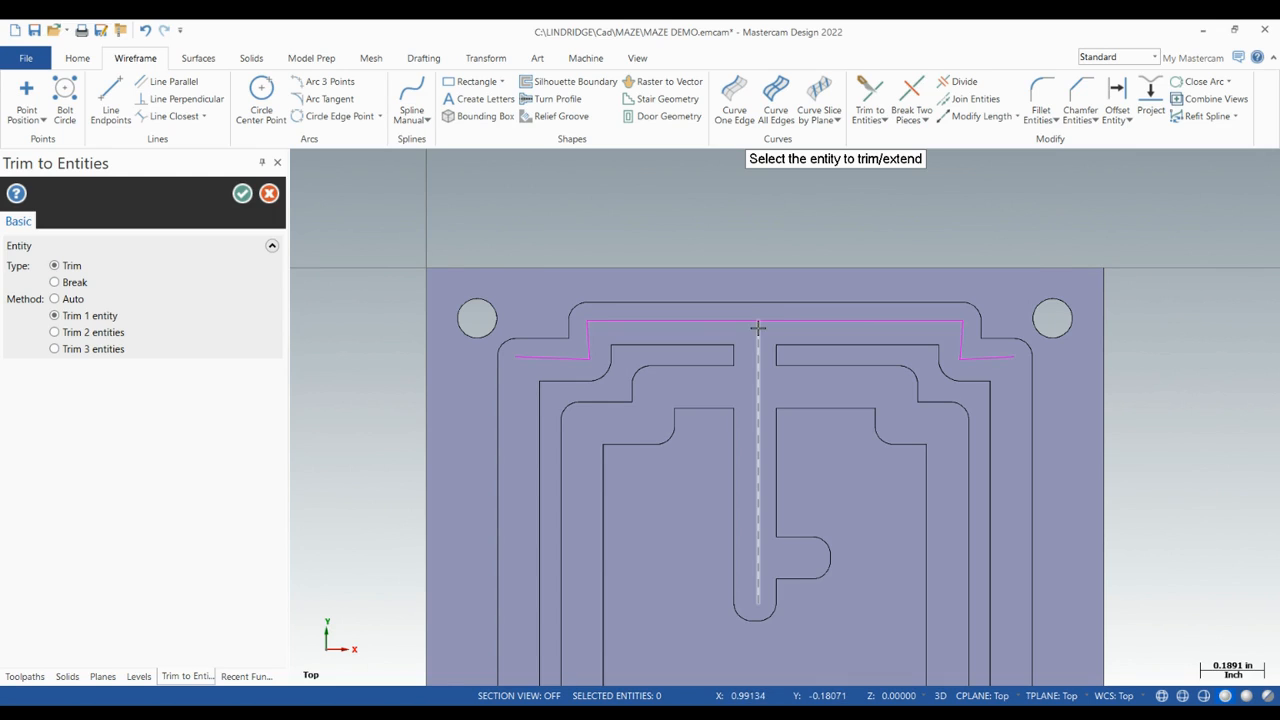
key("Escape")
Draw a horizontal line from the center of the short side slot's rounded end across and past the vertical centerline.
left_click(110, 105)
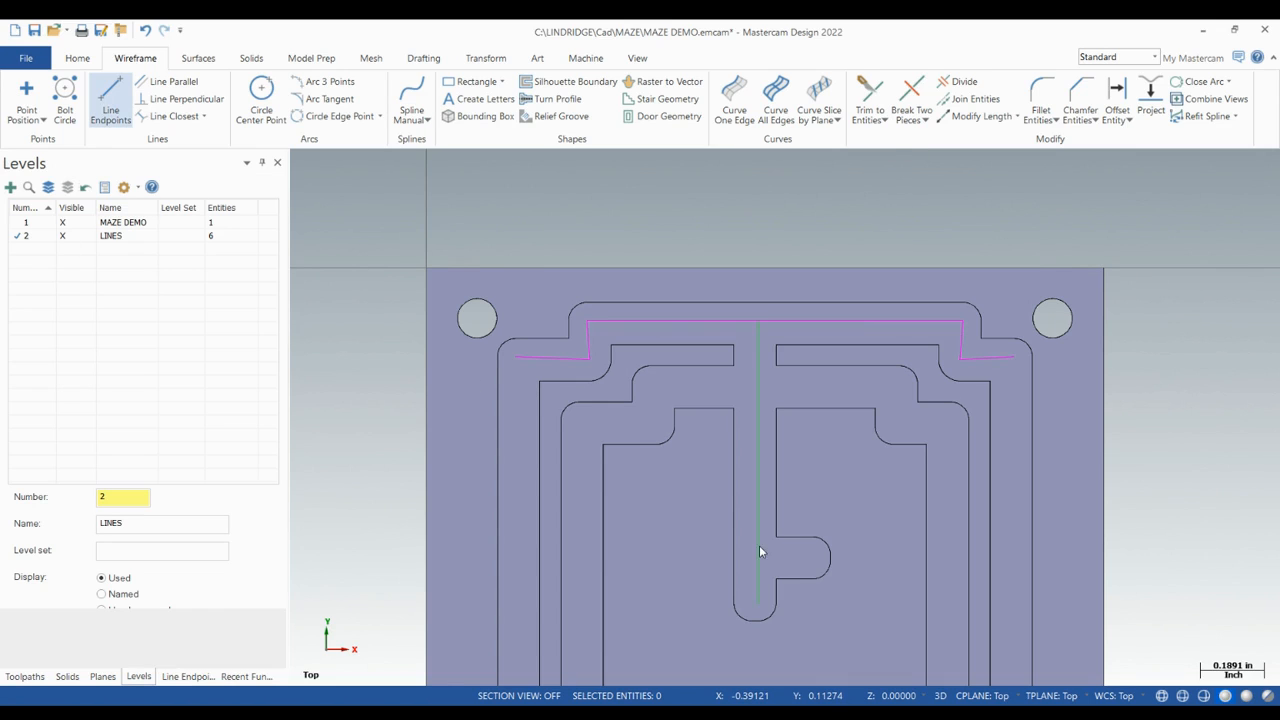
left_click(826, 553)
left_click(713, 557)
key("Escape")
Project the short side slot's horizontal line to a depth of 0.0 using the Move method.
mouse_move(680, 602)
middle_mouse_down()
mouse_move(666, 517)
mouse_move(669, 591)
mouse_move(667, 535)
mouse_move(666, 580)
mouse_move(686, 589)
middle_mouse_up()
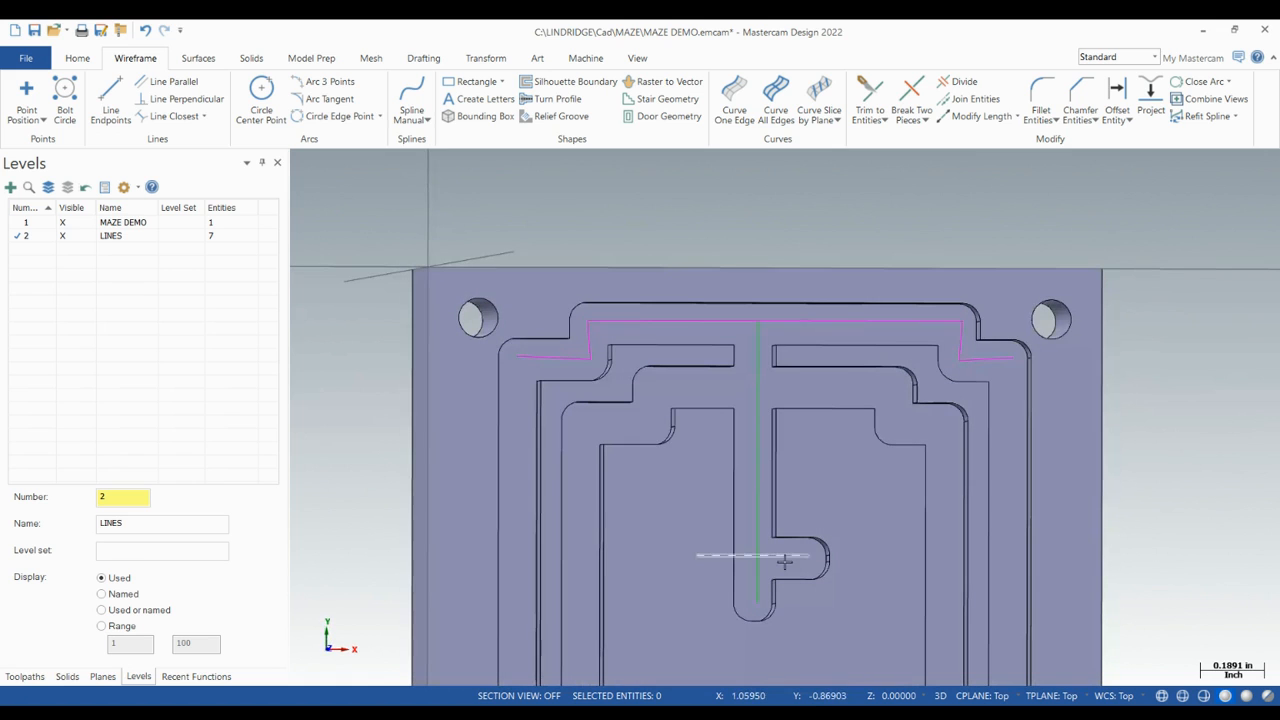
left_click(784, 557)
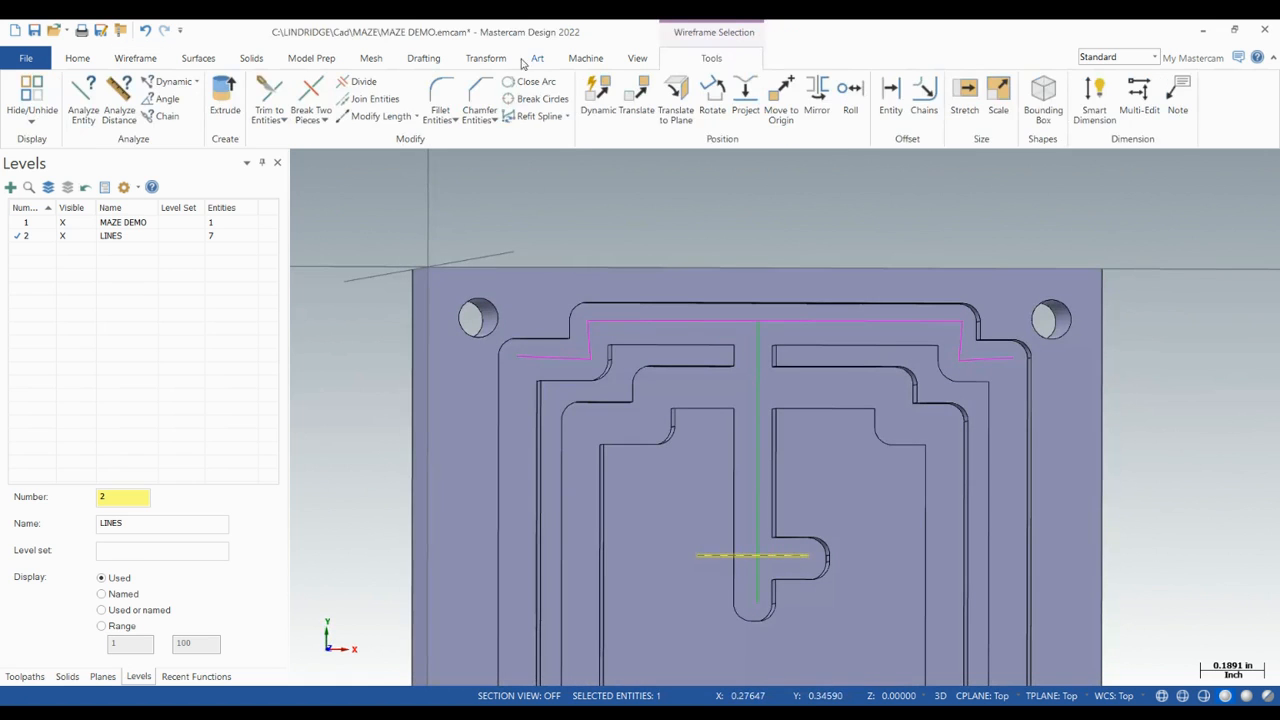
left_click(488, 60)
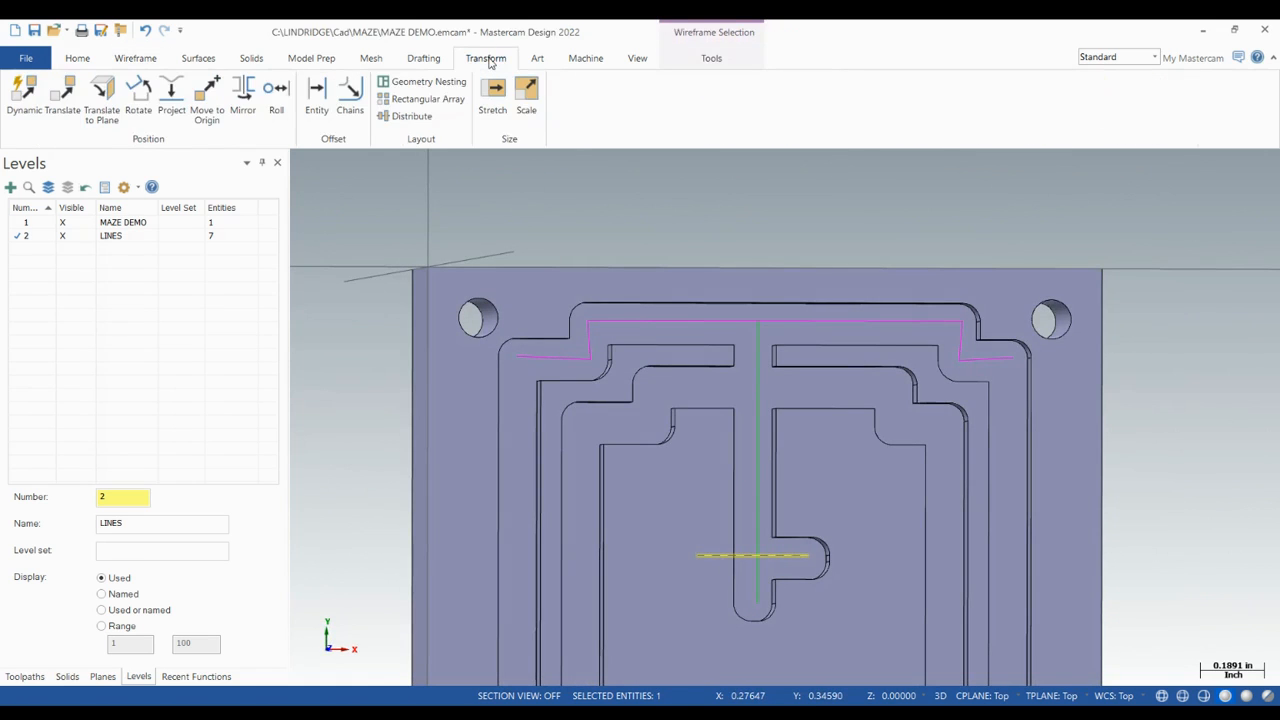
left_click(171, 95)
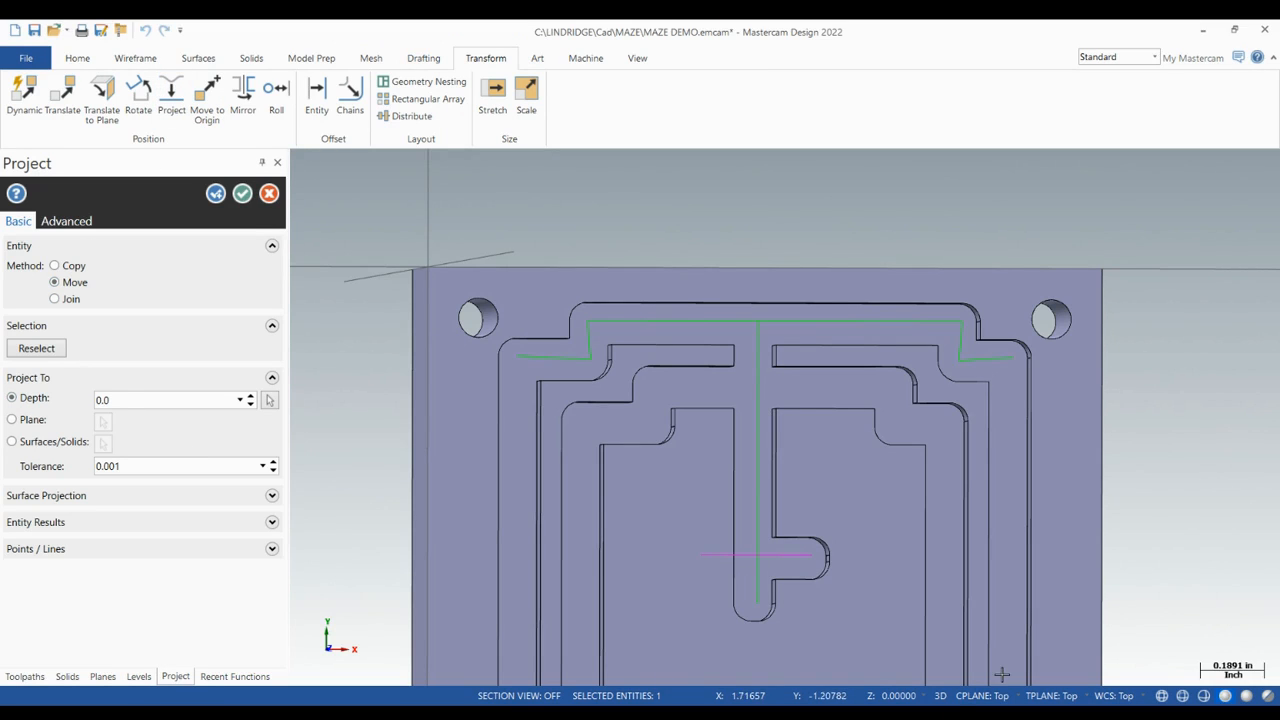
left_click(243, 194)
Trim the short side slot's horizontal line to the vertical centerline, keeping the portion inside the side slot.
middle_click_drag(963, 521, 943, 486)
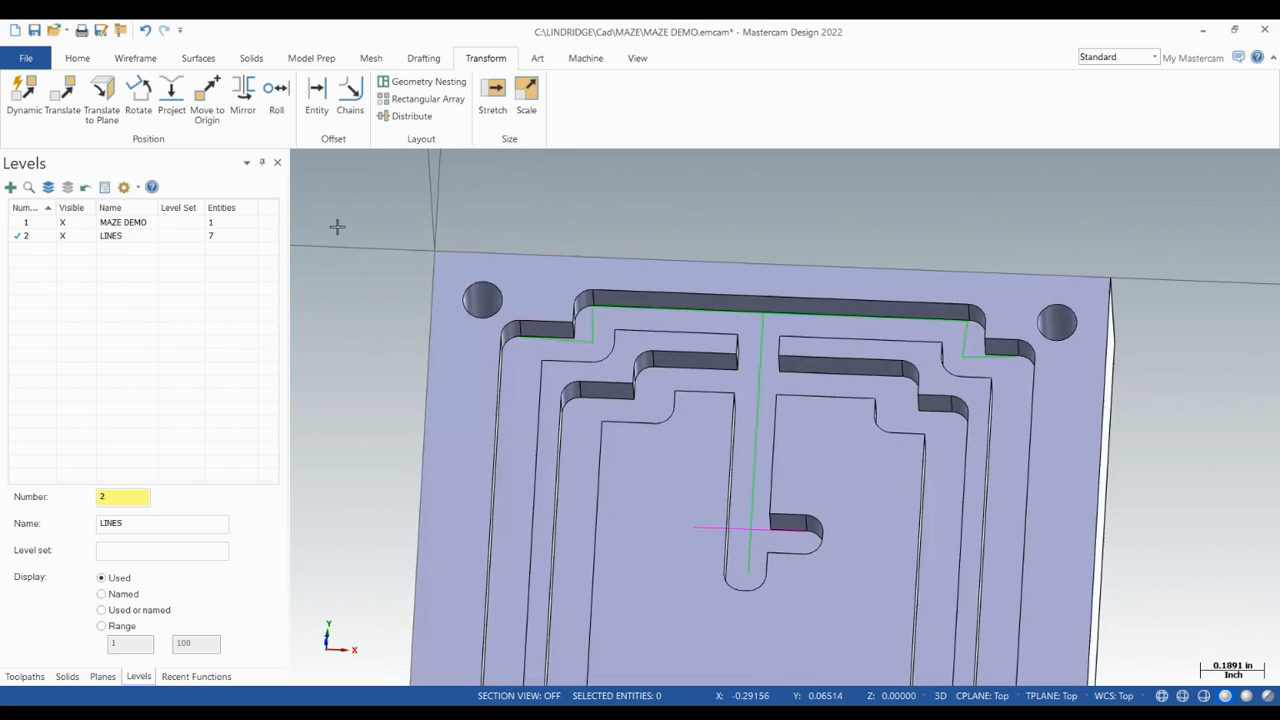
left_click(135, 58)
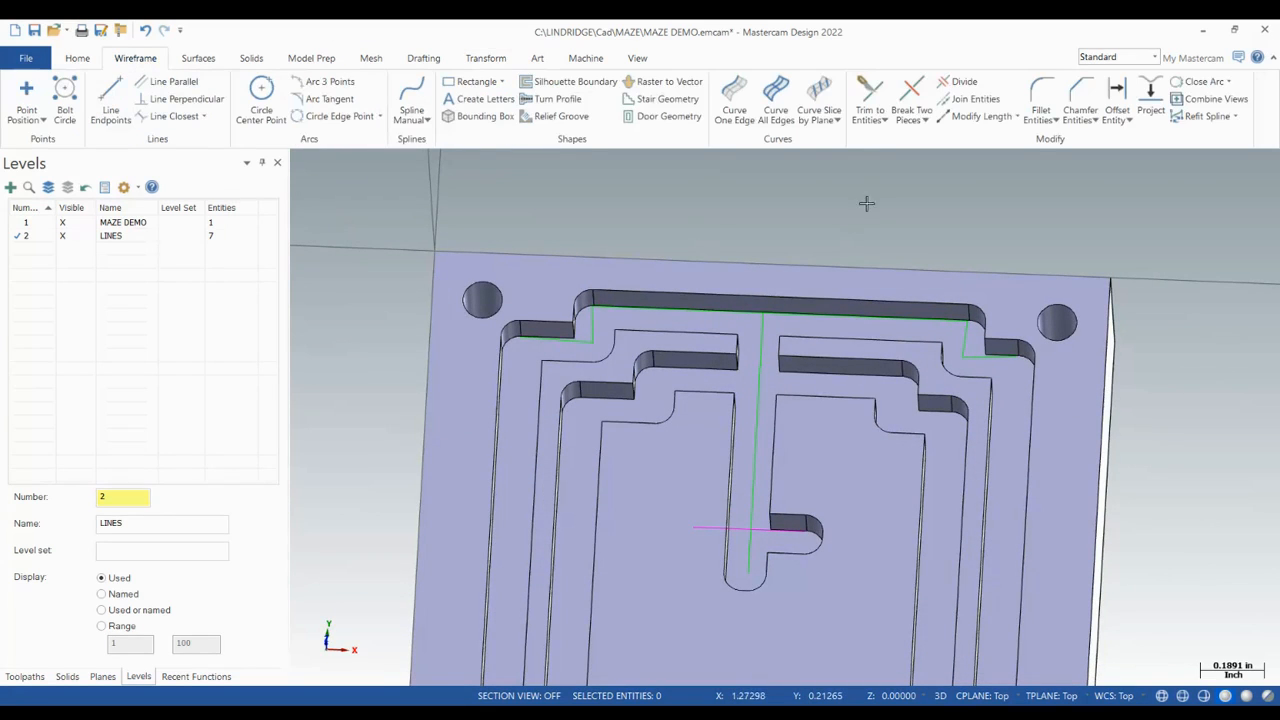
left_click(869, 97)
left_click(763, 531)
left_click(752, 514)
middle_click_drag(580, 552, 589, 584)
left_click(242, 194)
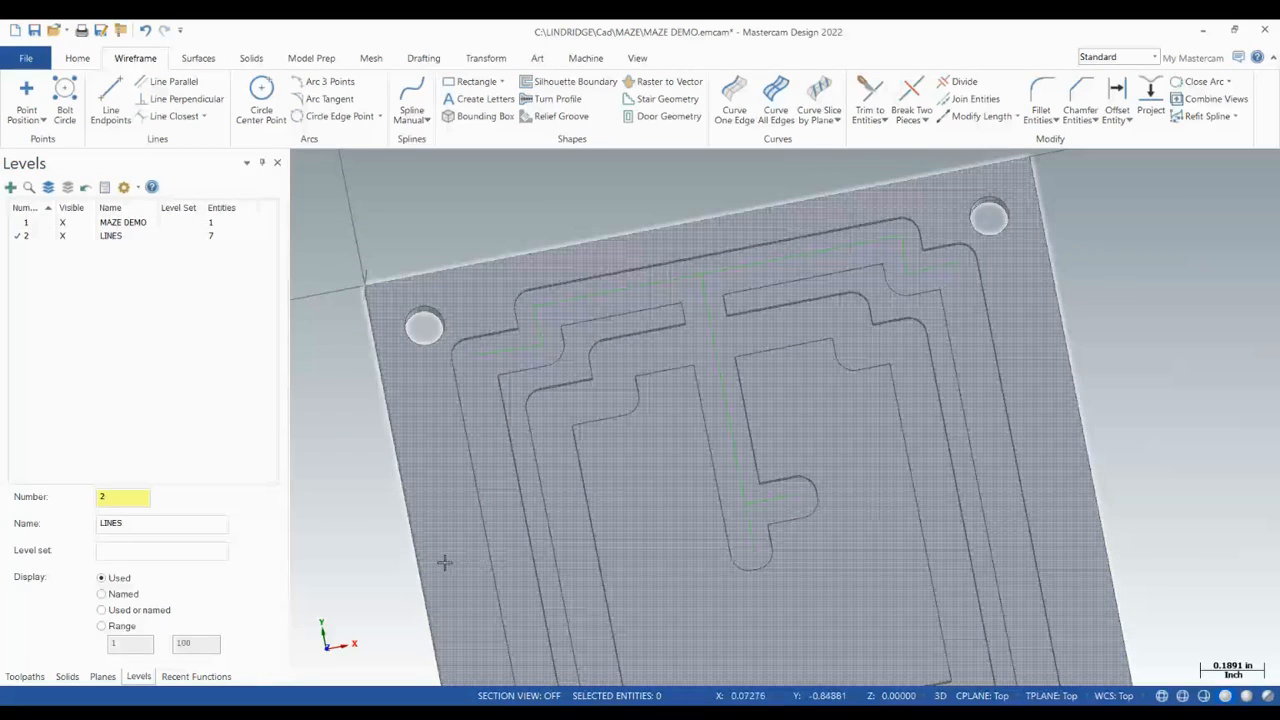
Add a mill machine group using the OKK_VM4_VMC machine definition.
left_click(22, 677)
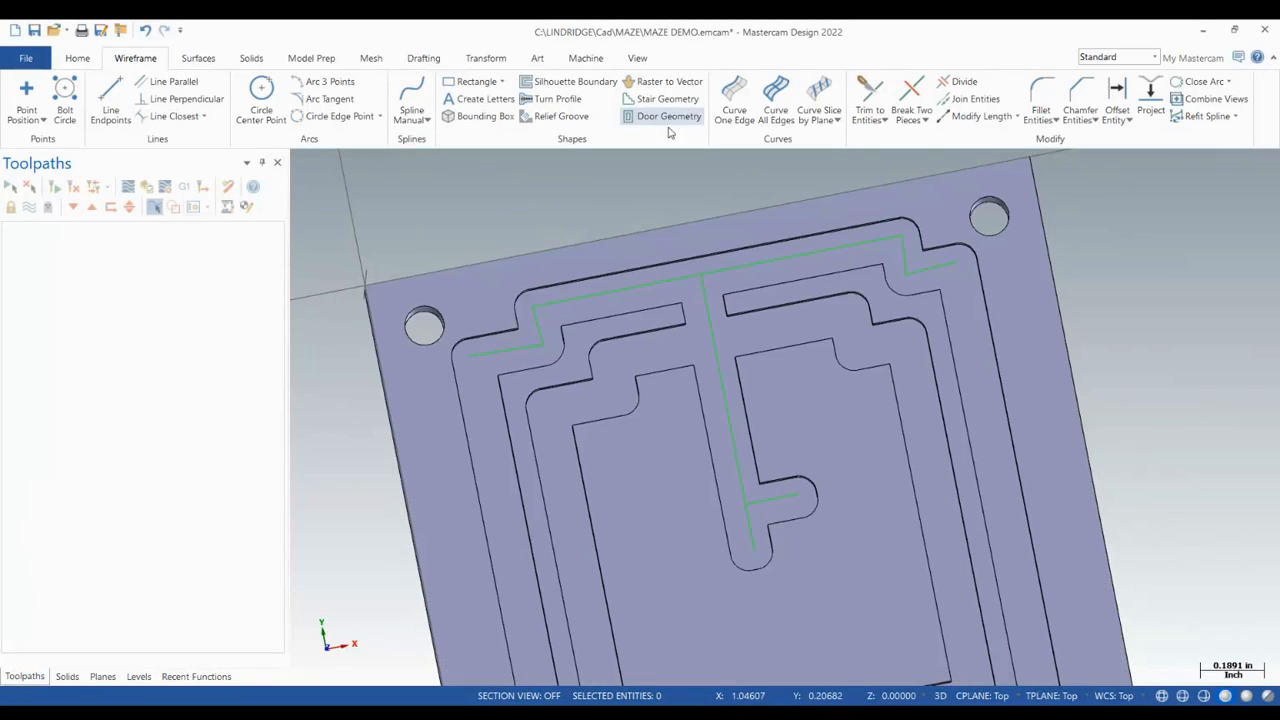
left_click(587, 59)
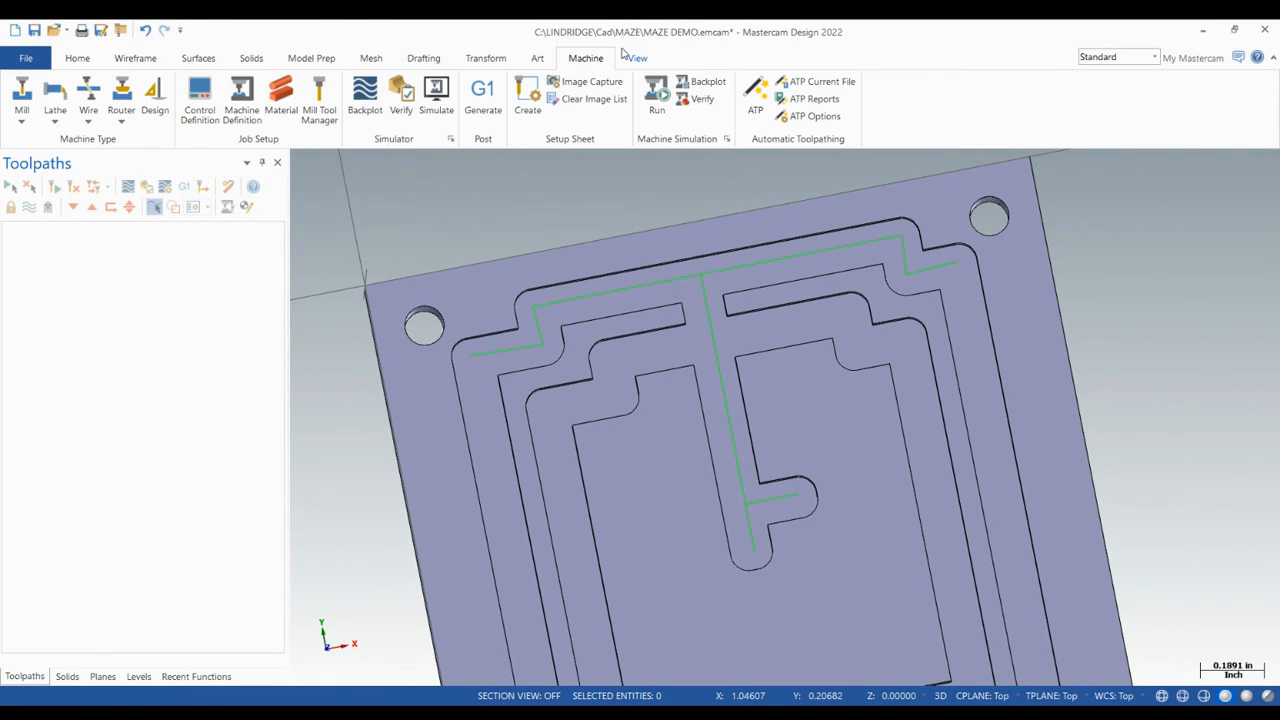
left_click(16, 96)
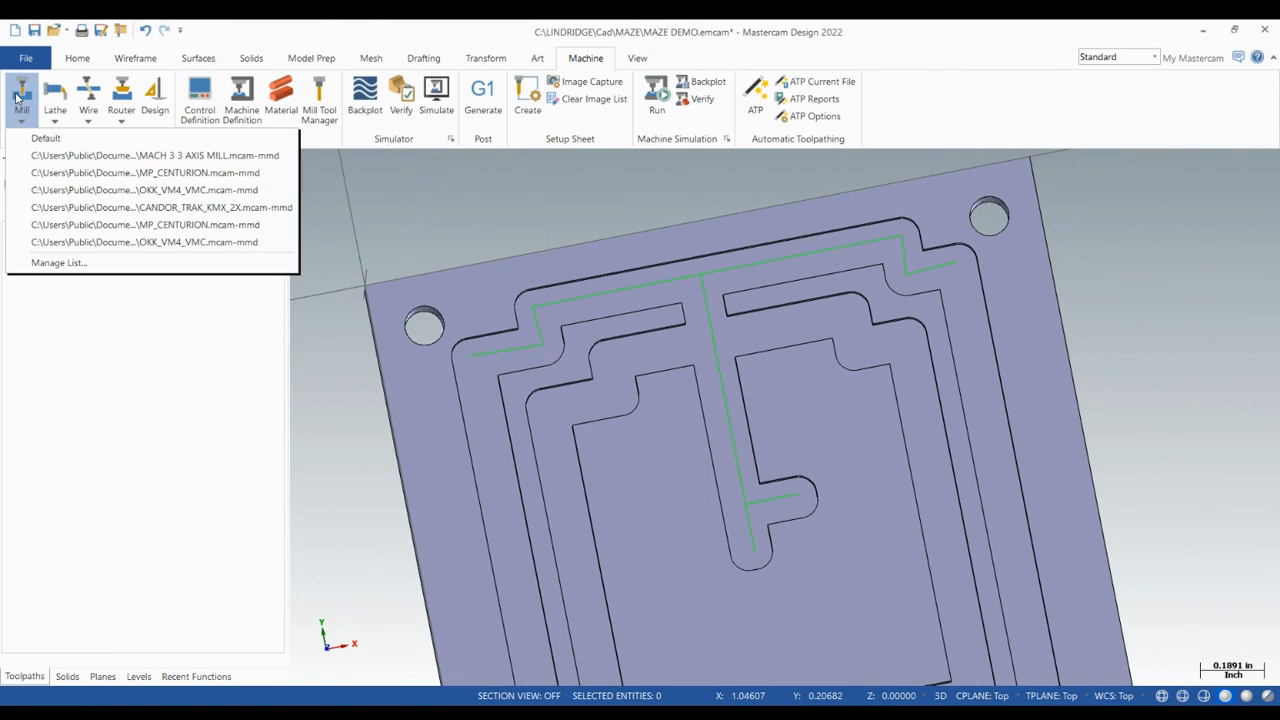
left_click(80, 242)
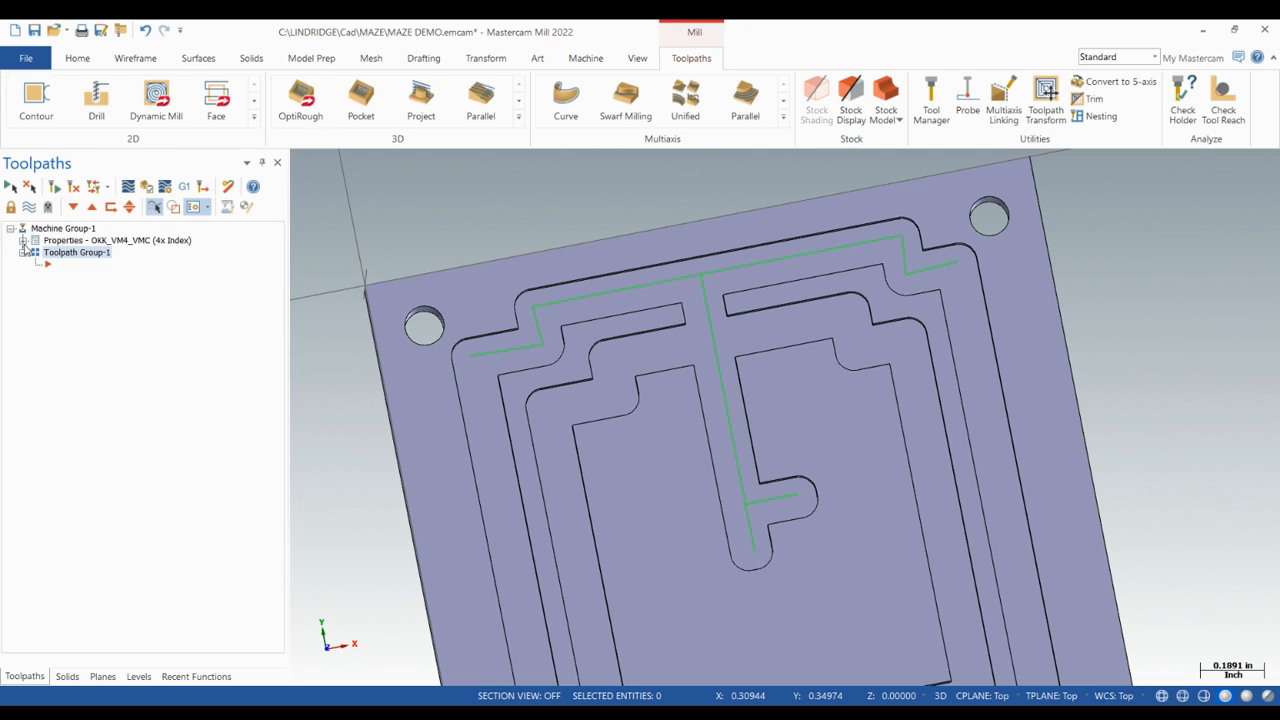
In the machine group's tool settings, set the default program number to 1 and the sequence number start and increment to 1.0.
left_click(22, 241)
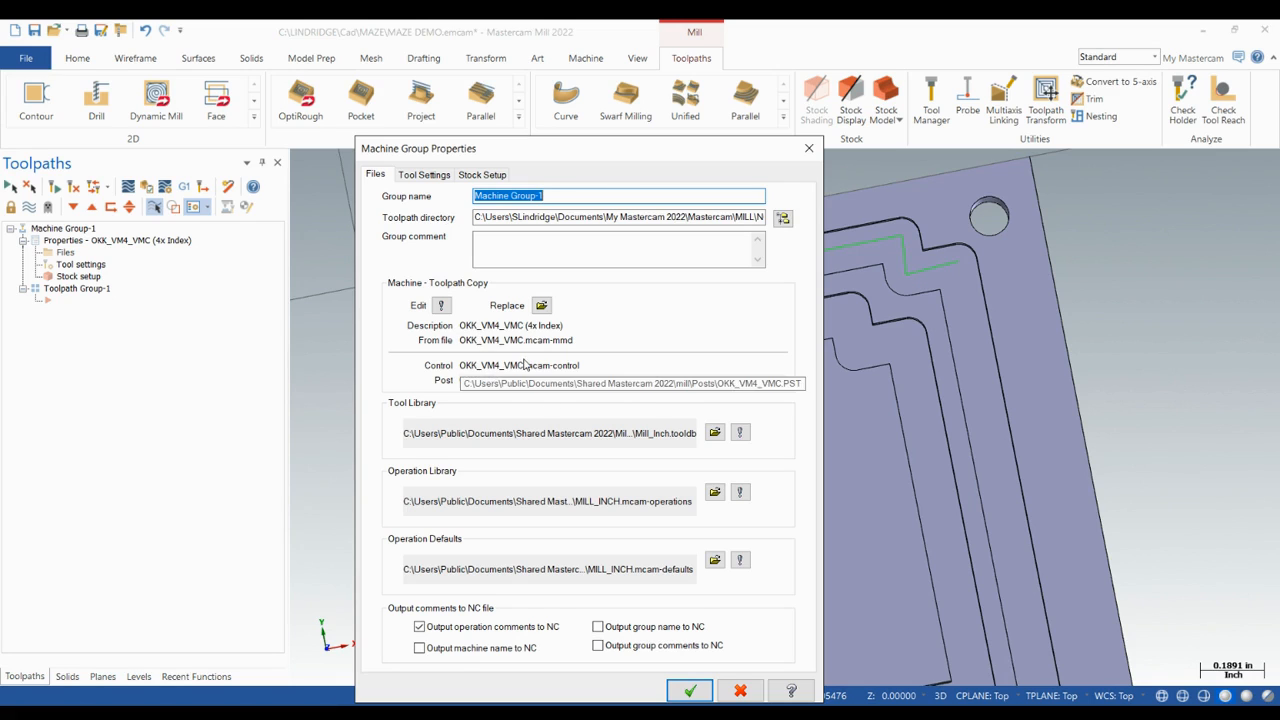
left_click(425, 175)
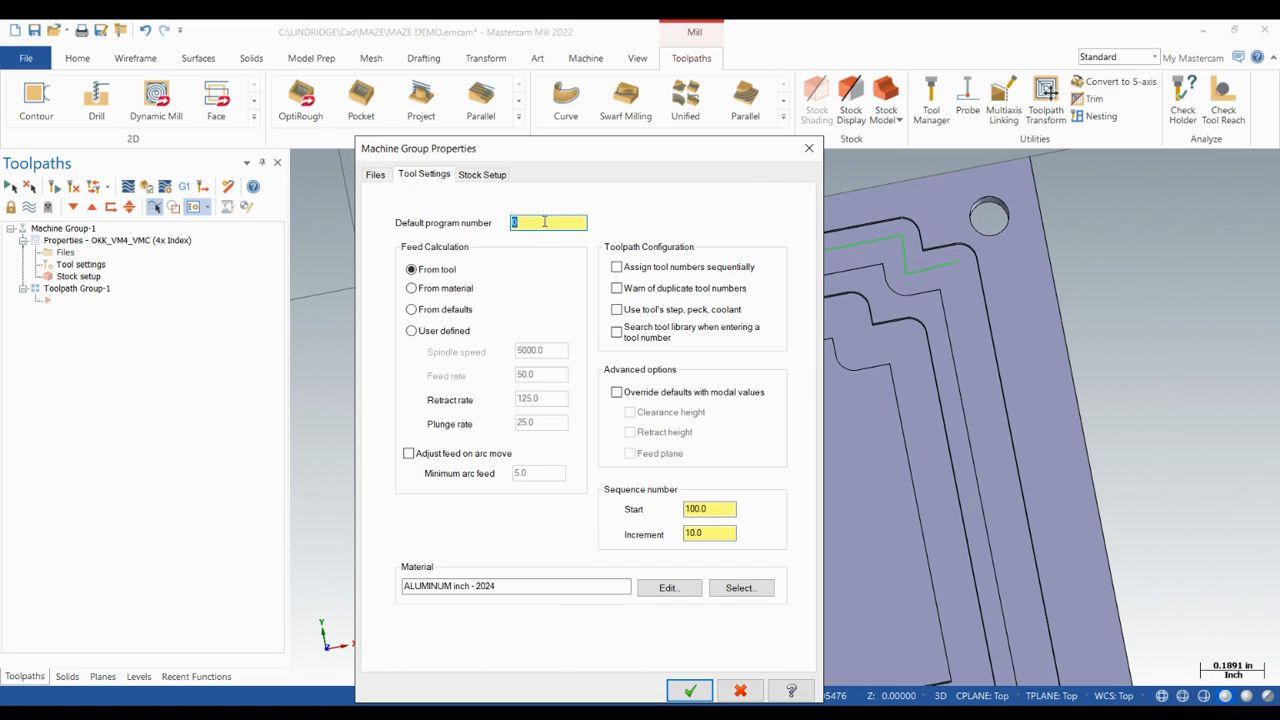
type("1")
left_click_drag(546, 227, 484, 242)
double_click(720, 505)
type("1")
double_click(708, 535)
type("1")
left_click(704, 506)
Enable sequential tool numbering, duplicate tool number warnings, and modal value overrides for clearance height, retract height and feed plane.
left_click(617, 393)
left_click(630, 412)
left_click(630, 432)
left_click(630, 454)
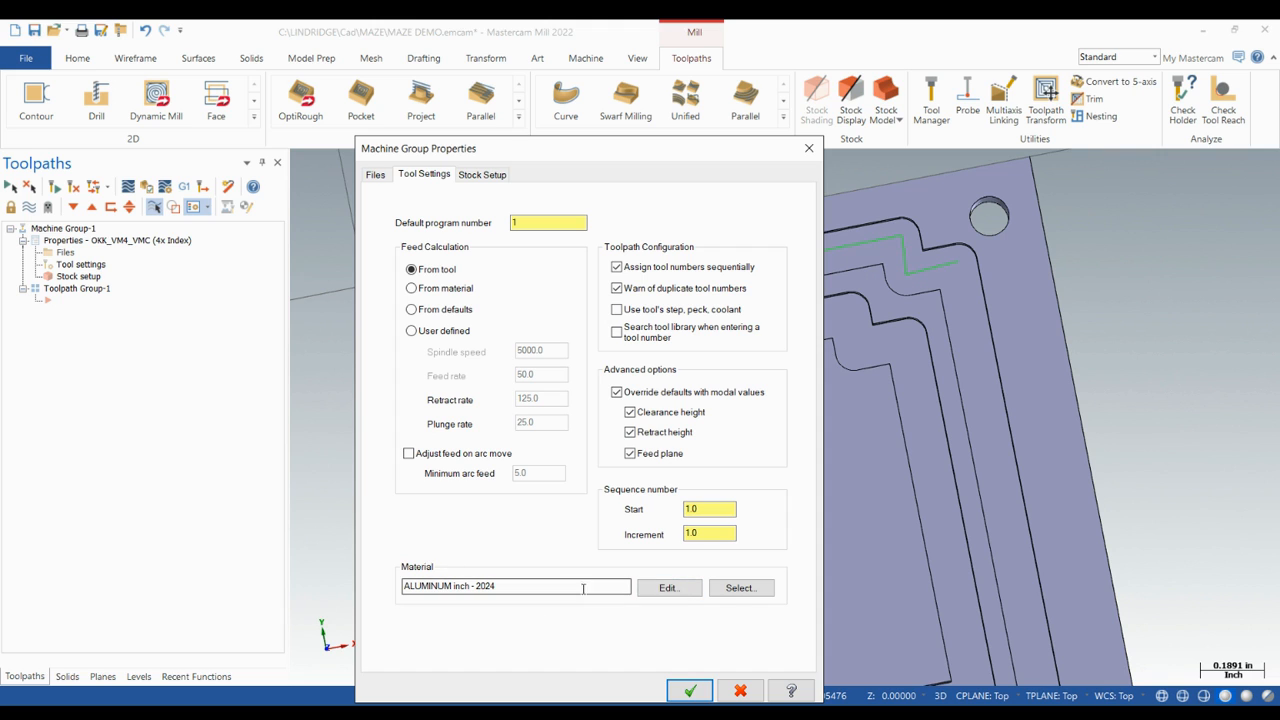
Set the stock material to ALUMINUM inch - 6061 from the Mill library.
left_click(741, 588)
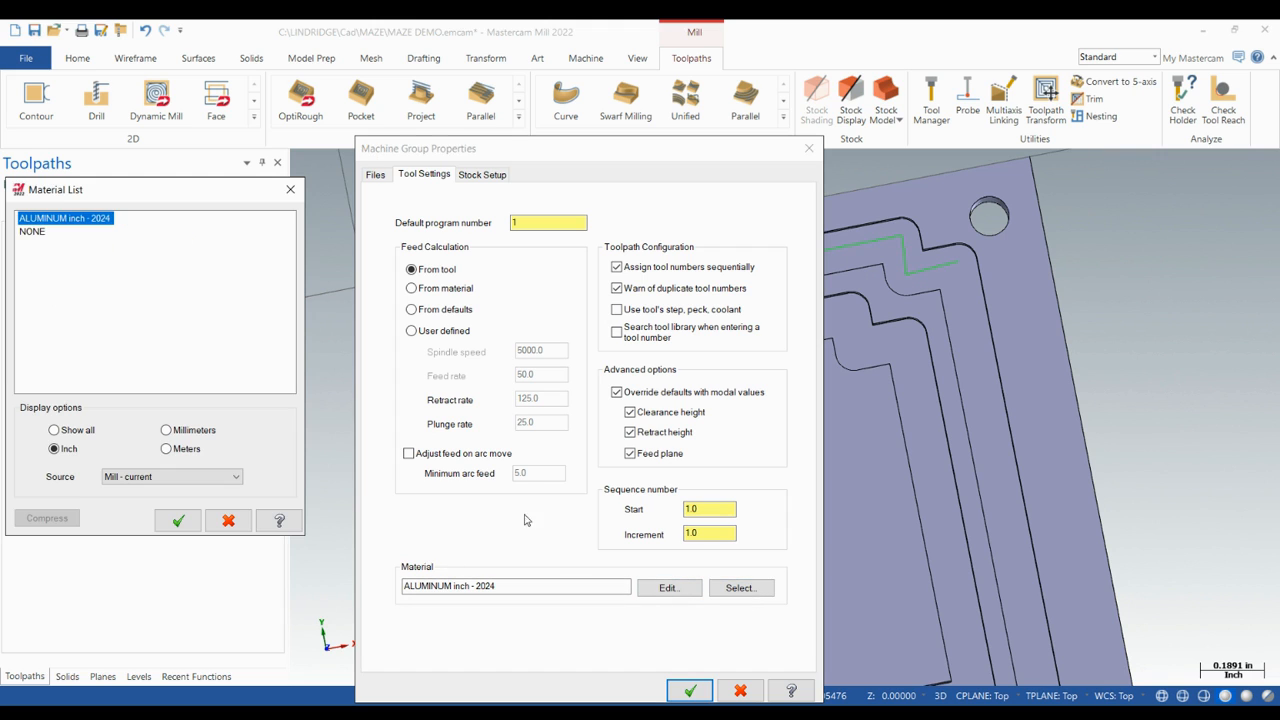
left_click(173, 480)
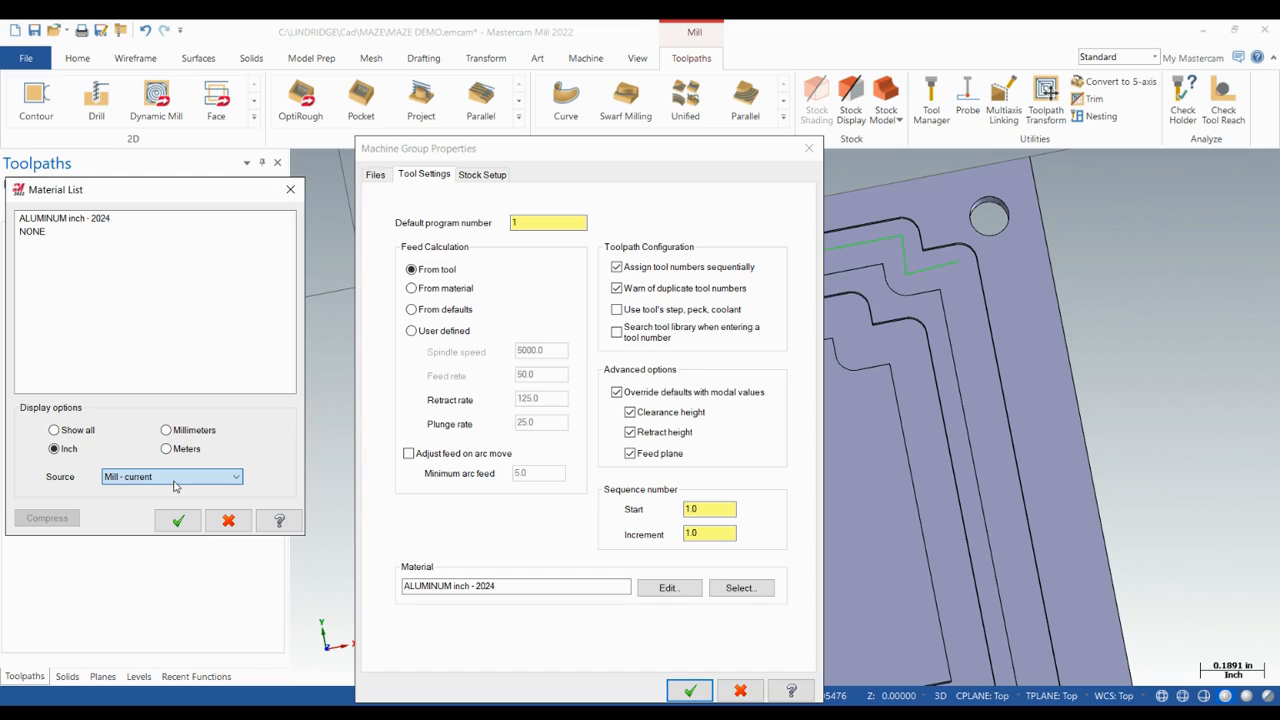
left_click(162, 492)
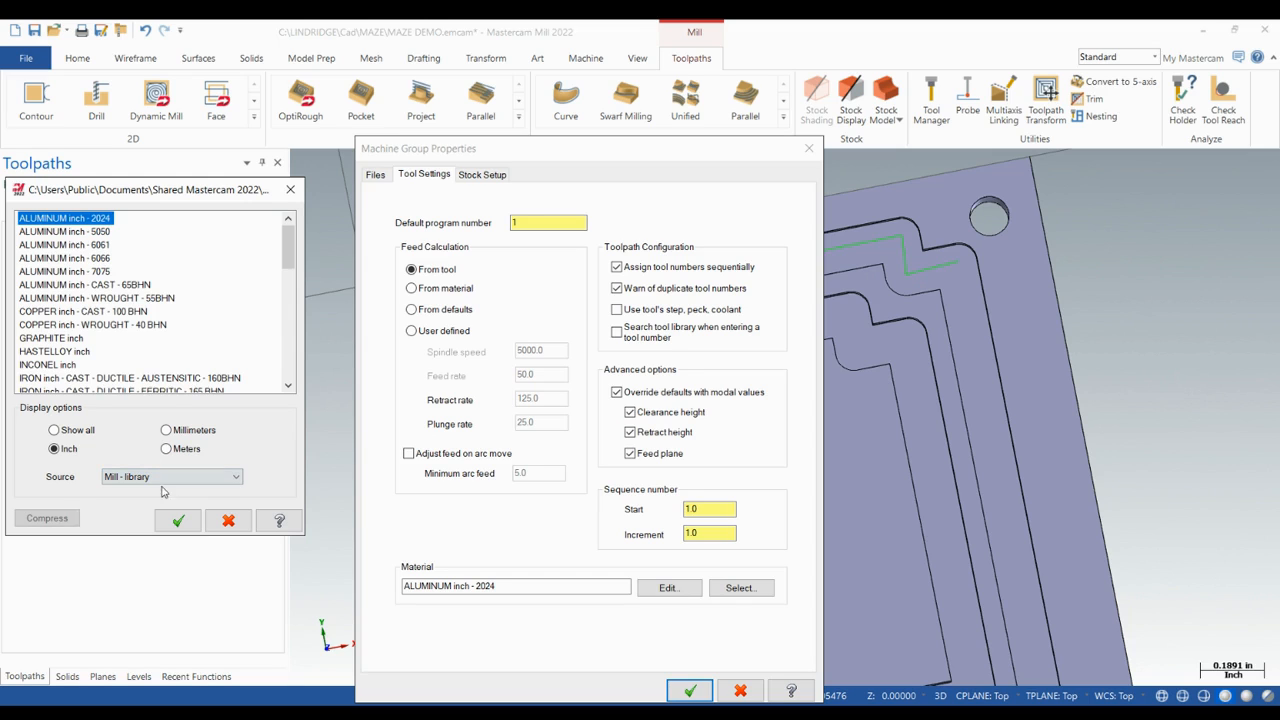
left_click(93, 247)
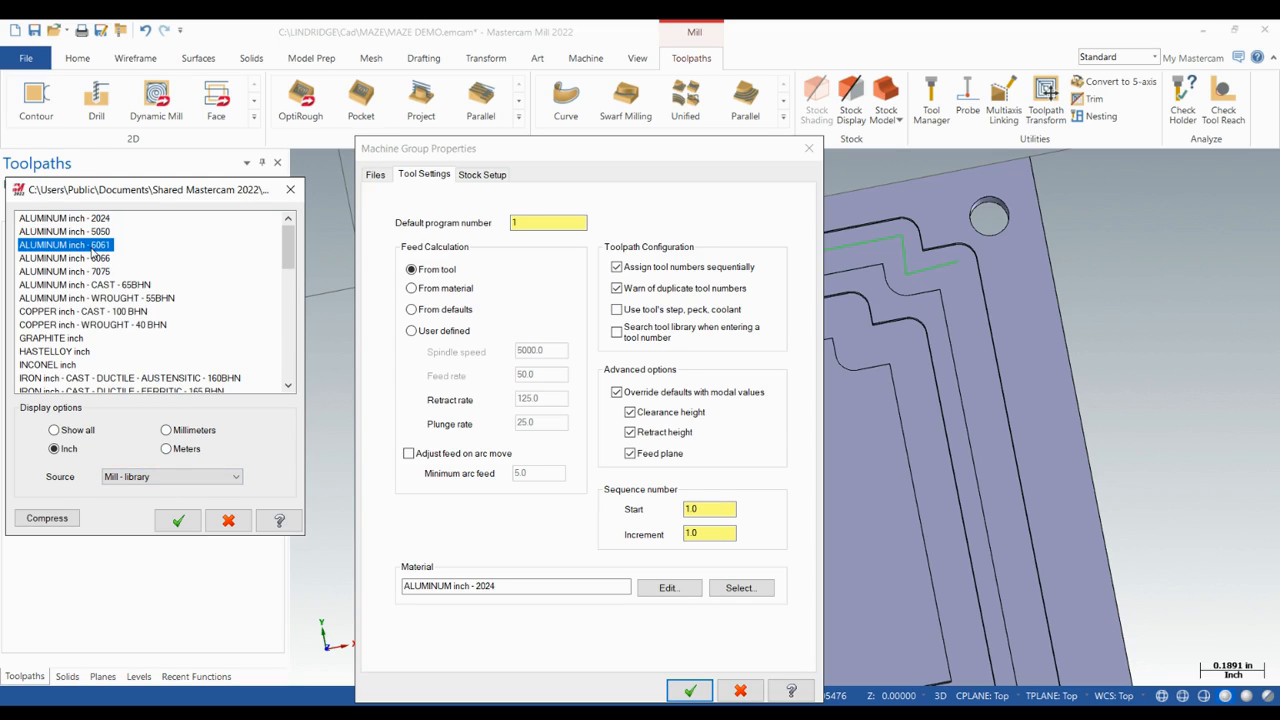
left_click(178, 520)
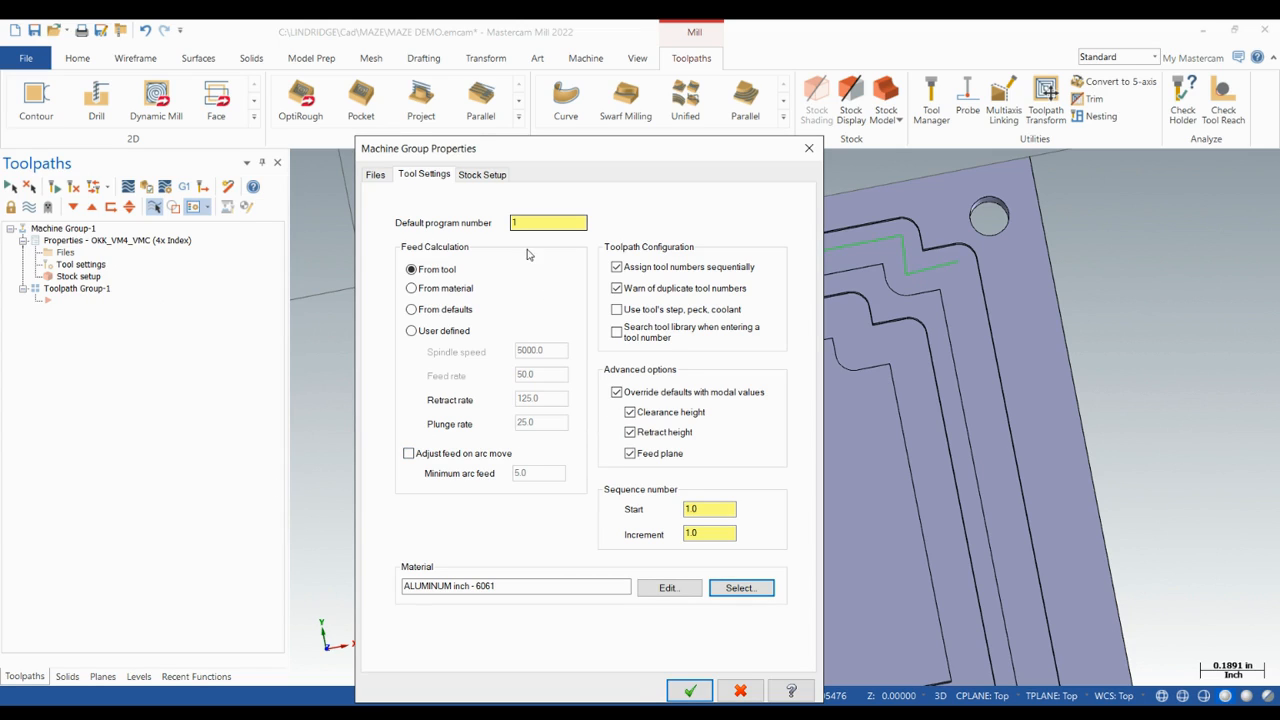
Set the rectangular stock's origin at its top rear corner, size it from all solids, and accept the machine group properties.
left_click(482, 174)
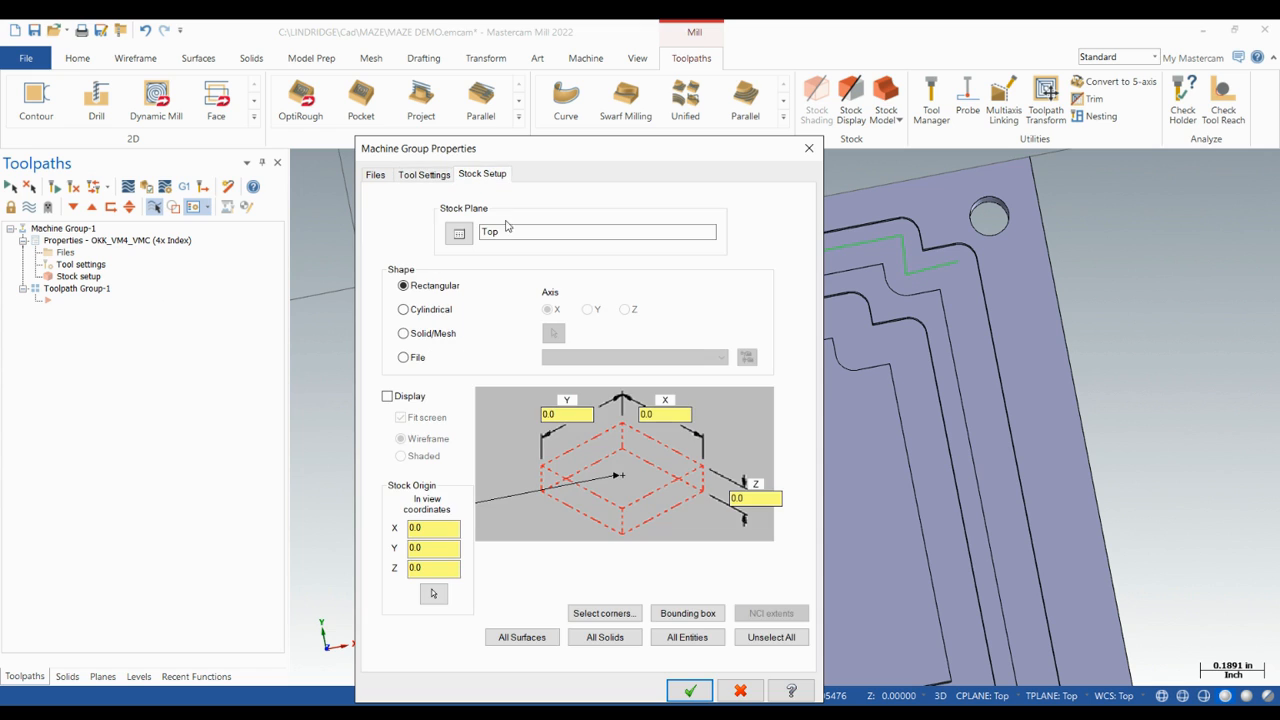
left_click(622, 427)
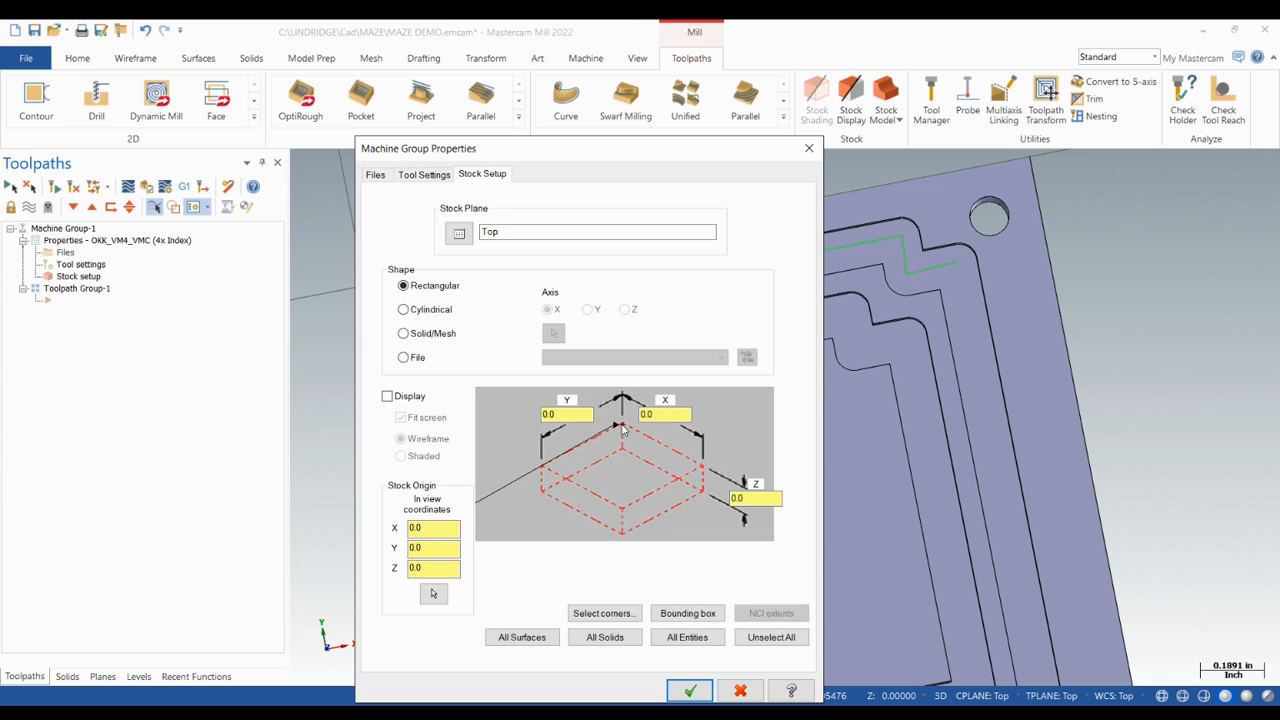
left_click(606, 639)
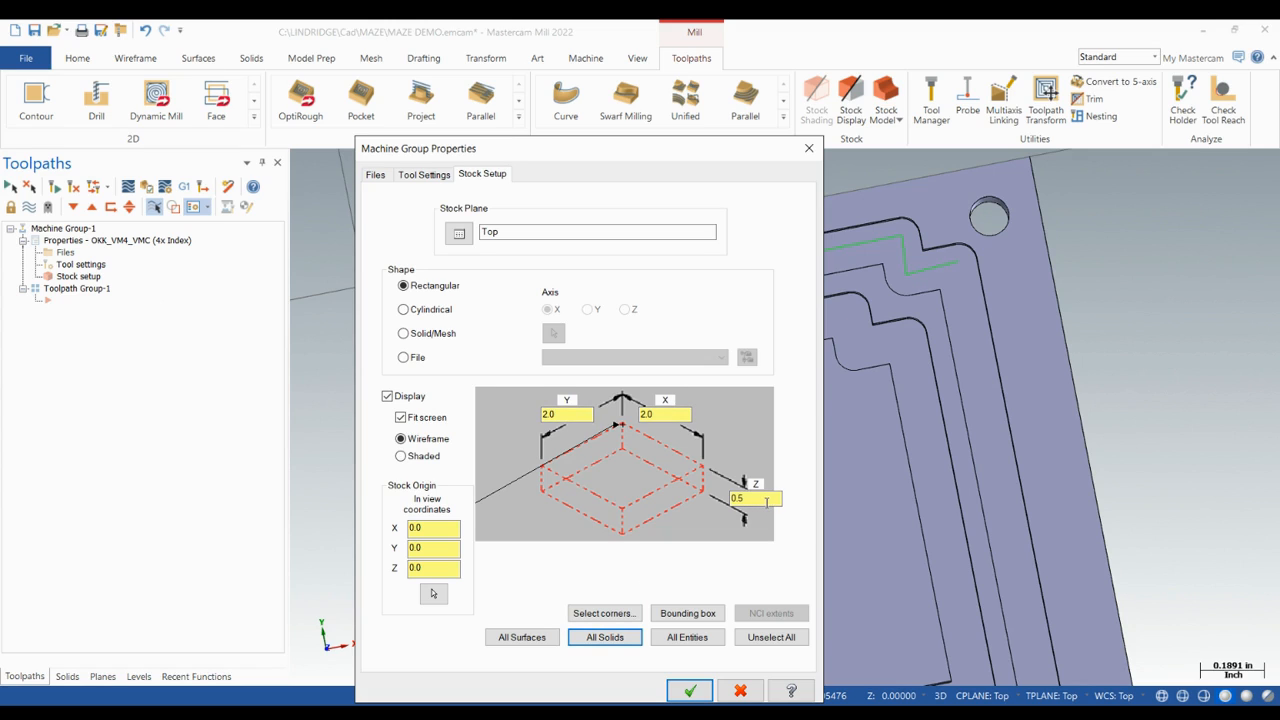
left_click_drag(572, 151, 597, 48)
left_click(709, 583)
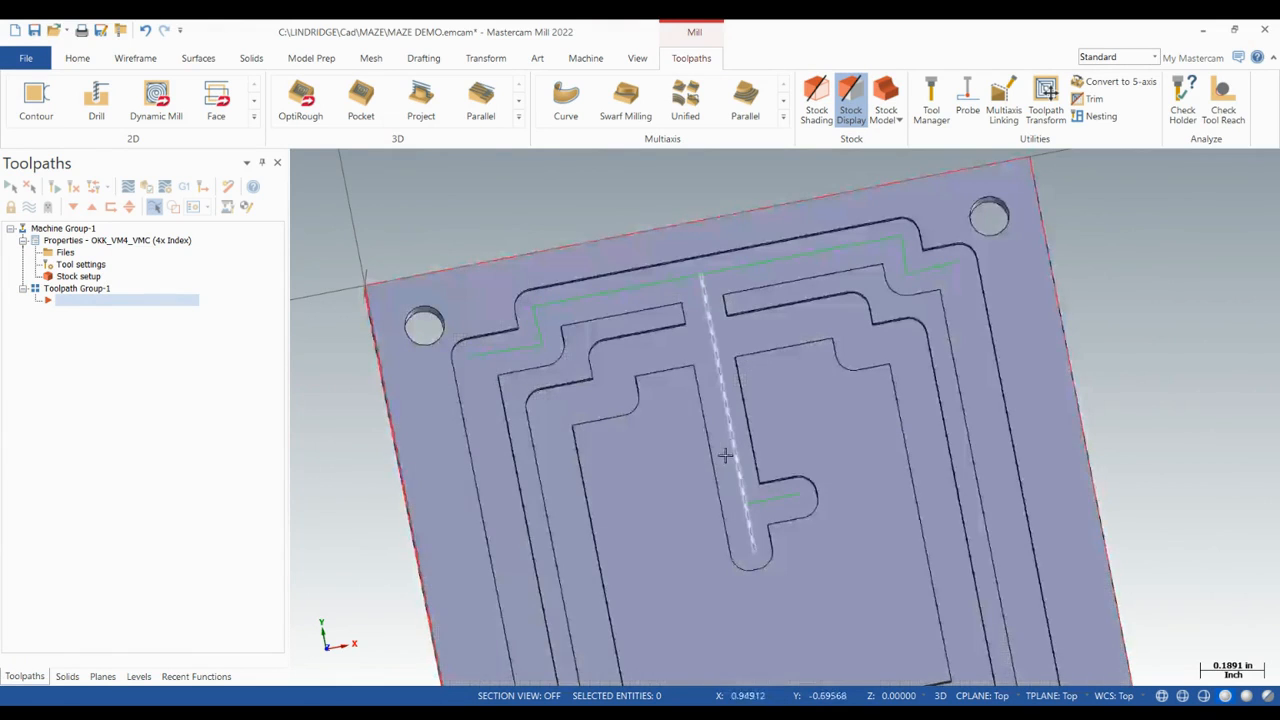
Hide the MAZE DEMO level, leaving the LINES level displayed within the stock outline.
left_click(138, 676)
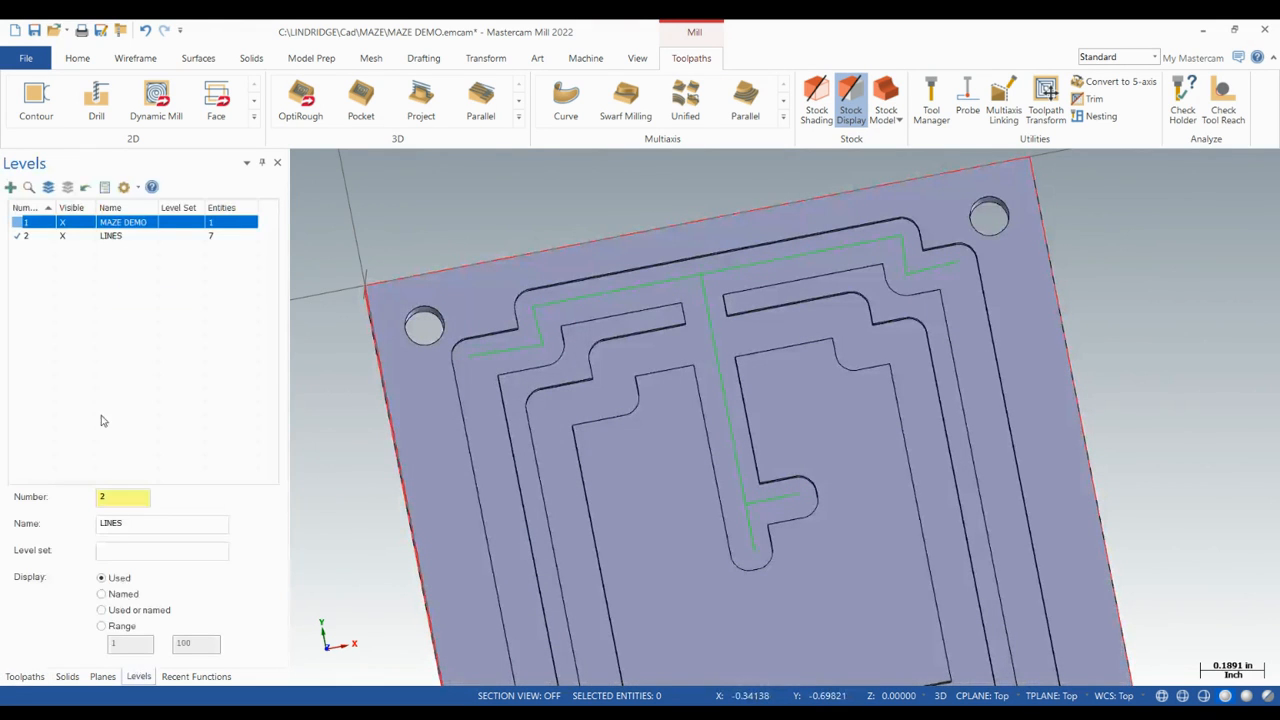
left_click(62, 223)
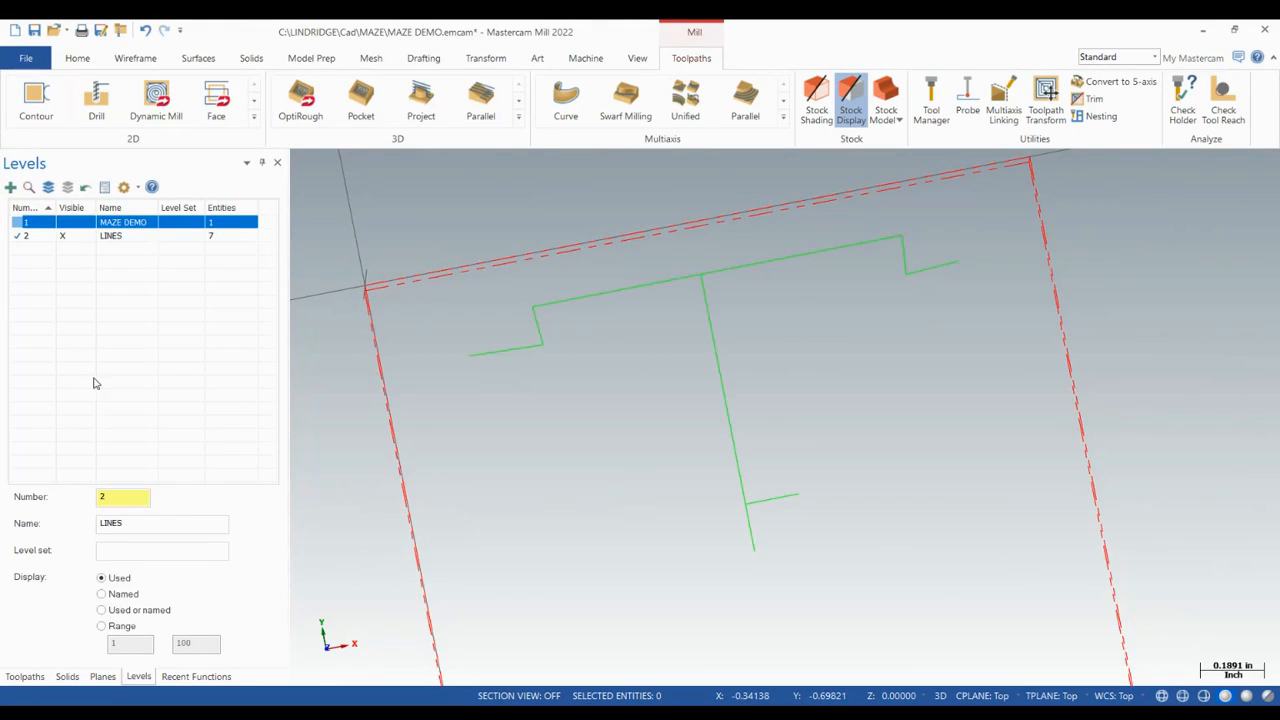
middle_click_drag(506, 477, 457, 440)
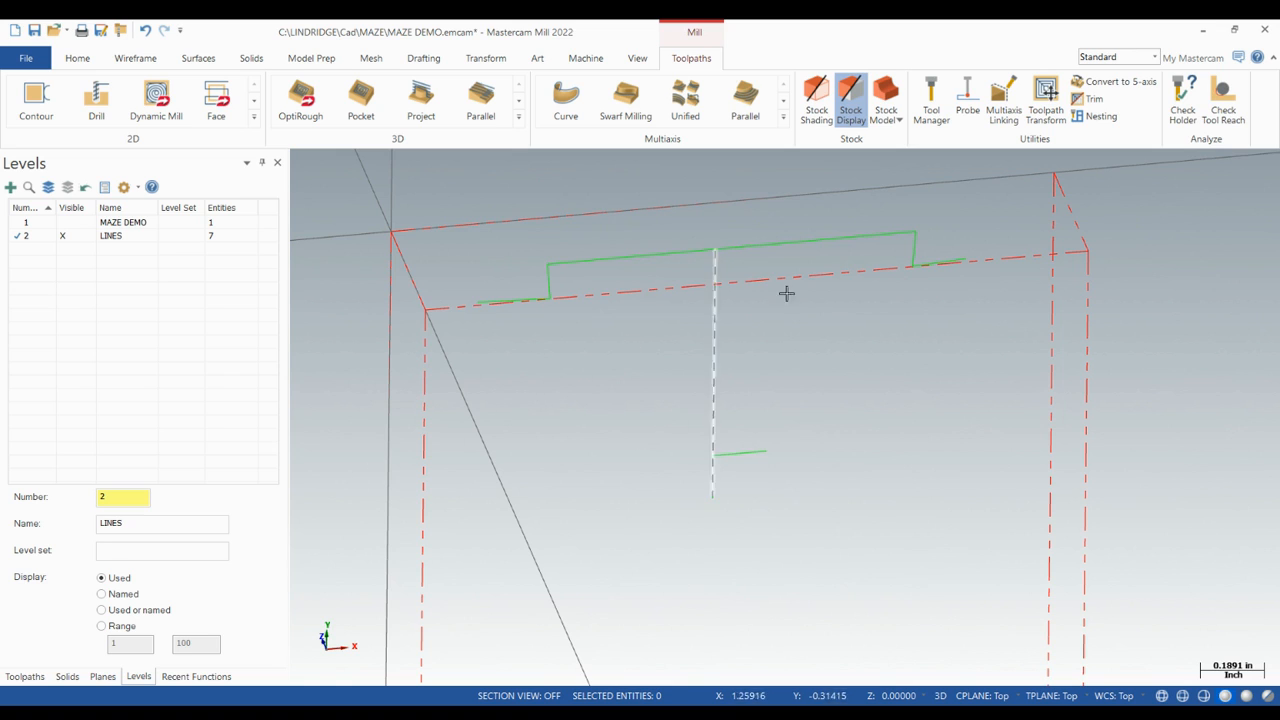
left_click(72, 222)
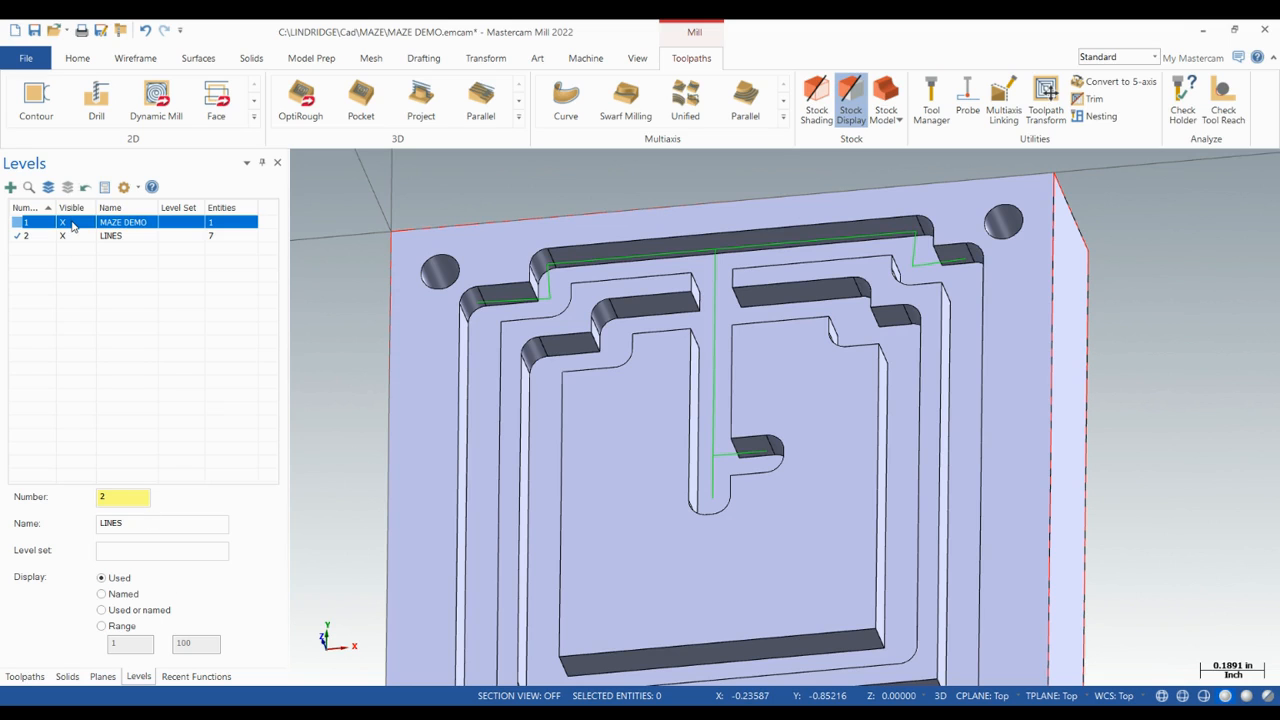
left_click(72, 224)
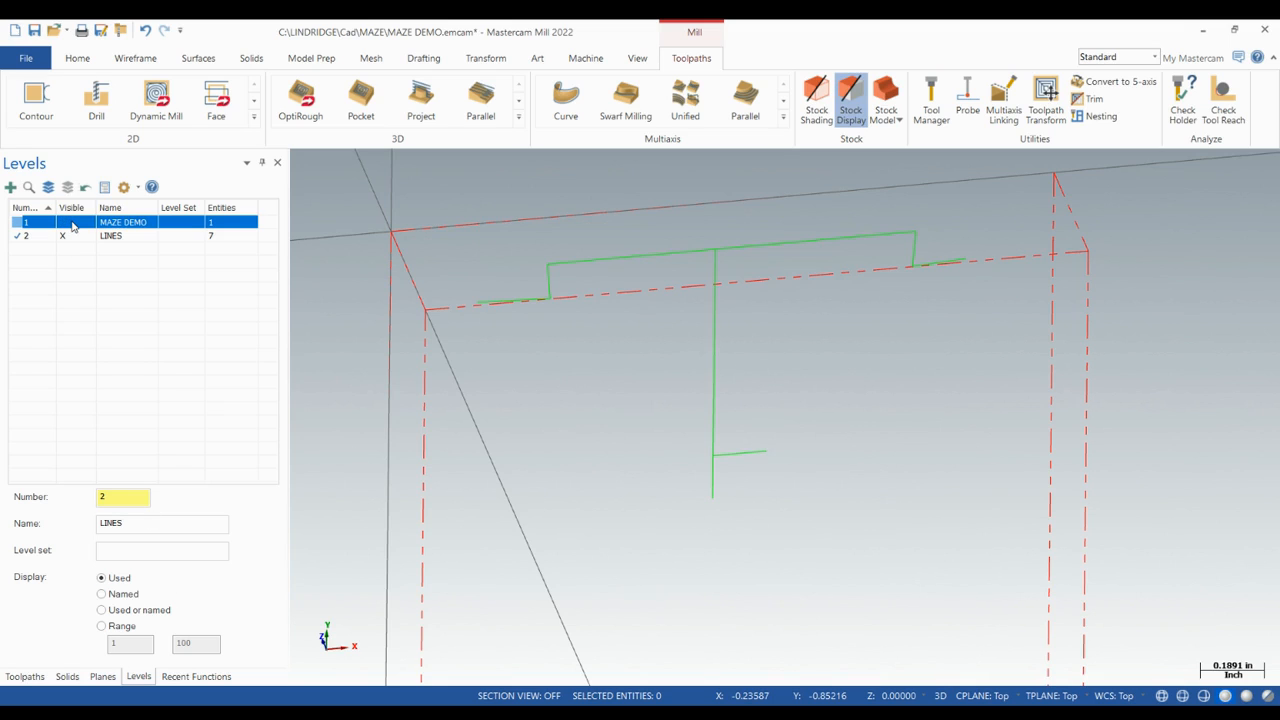
Start a 2D Contour toolpath and window-chain all the centerlines in Top view, starting at the outer end of the left short line.
left_click(30, 676)
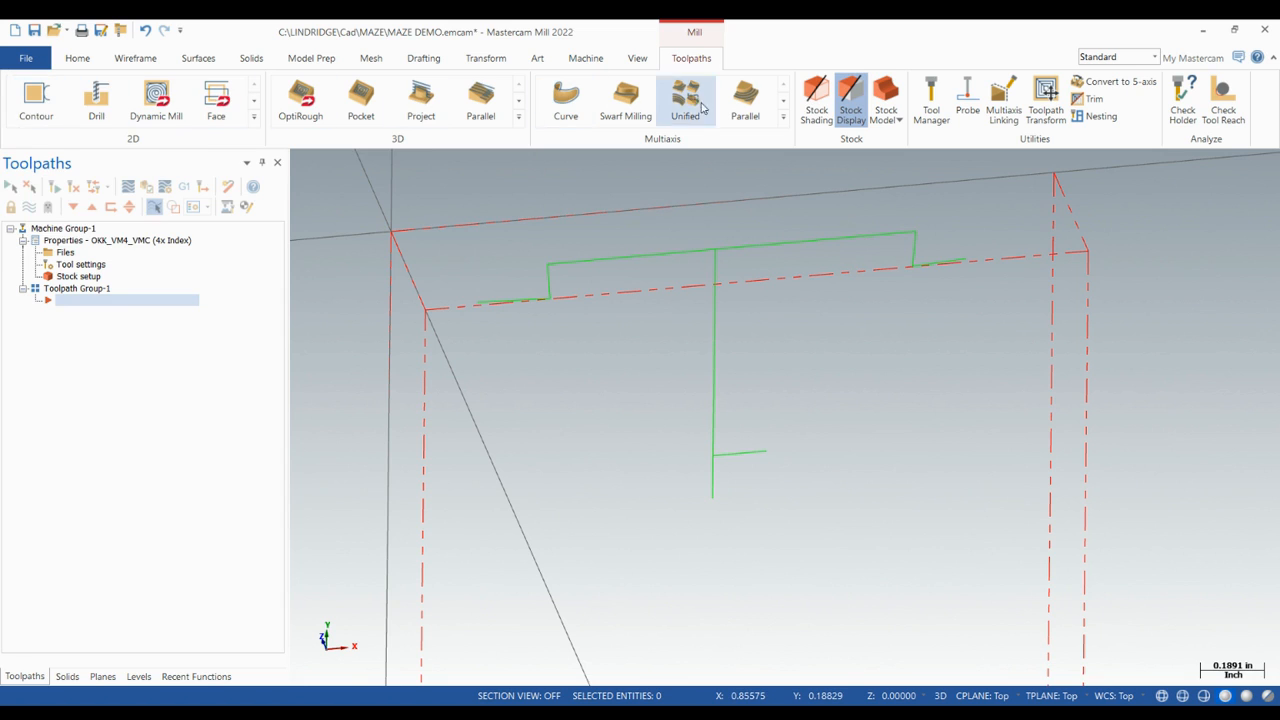
left_click(44, 118)
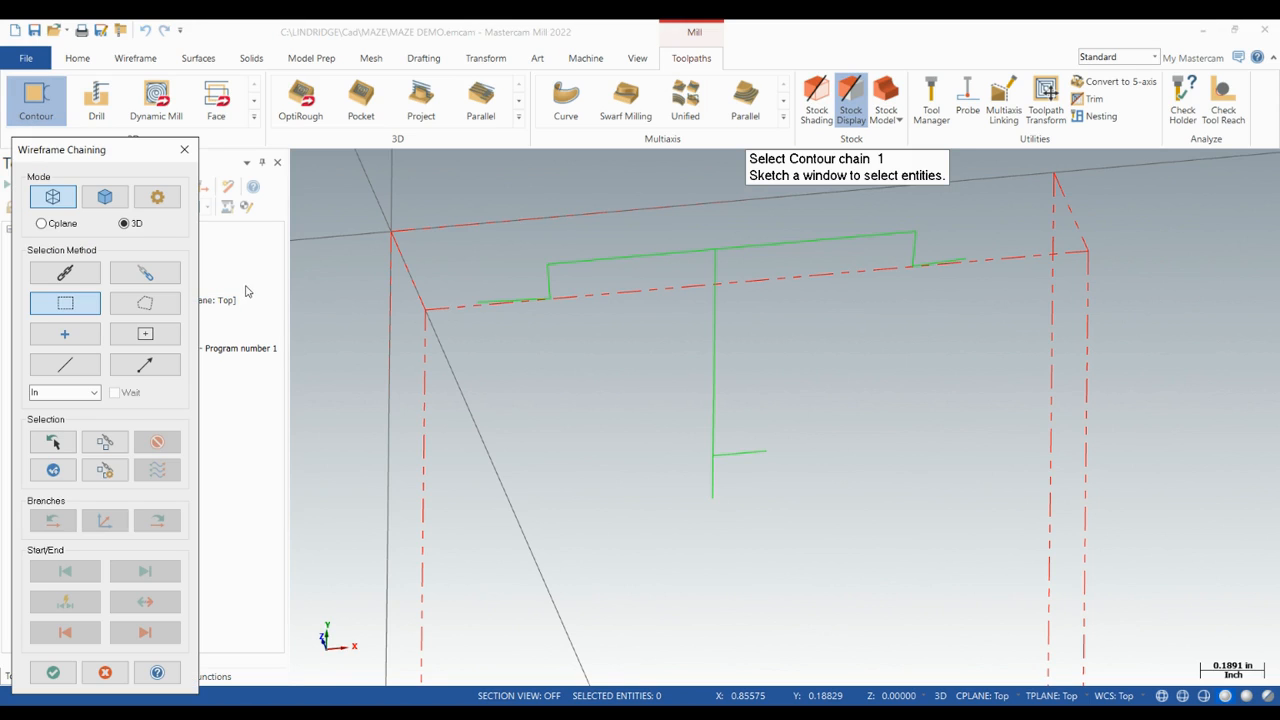
scroll(588, 390, "down", 3)
right_click(585, 392)
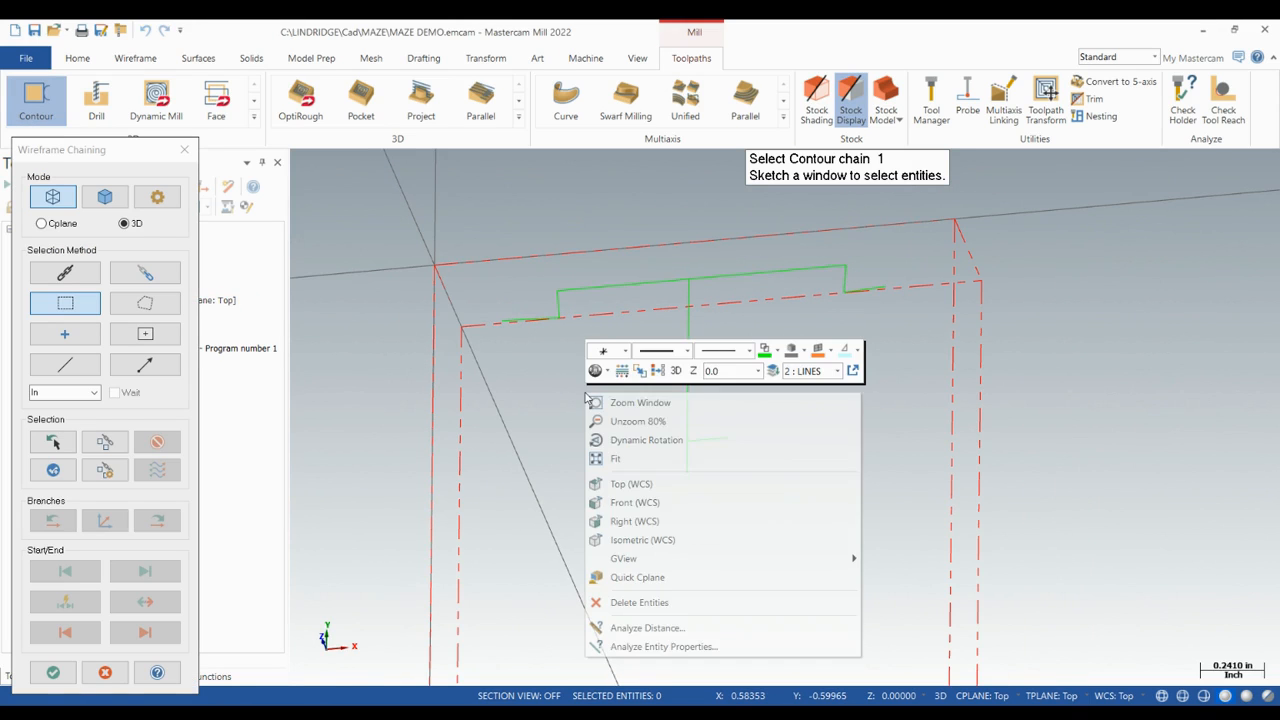
left_click(620, 485)
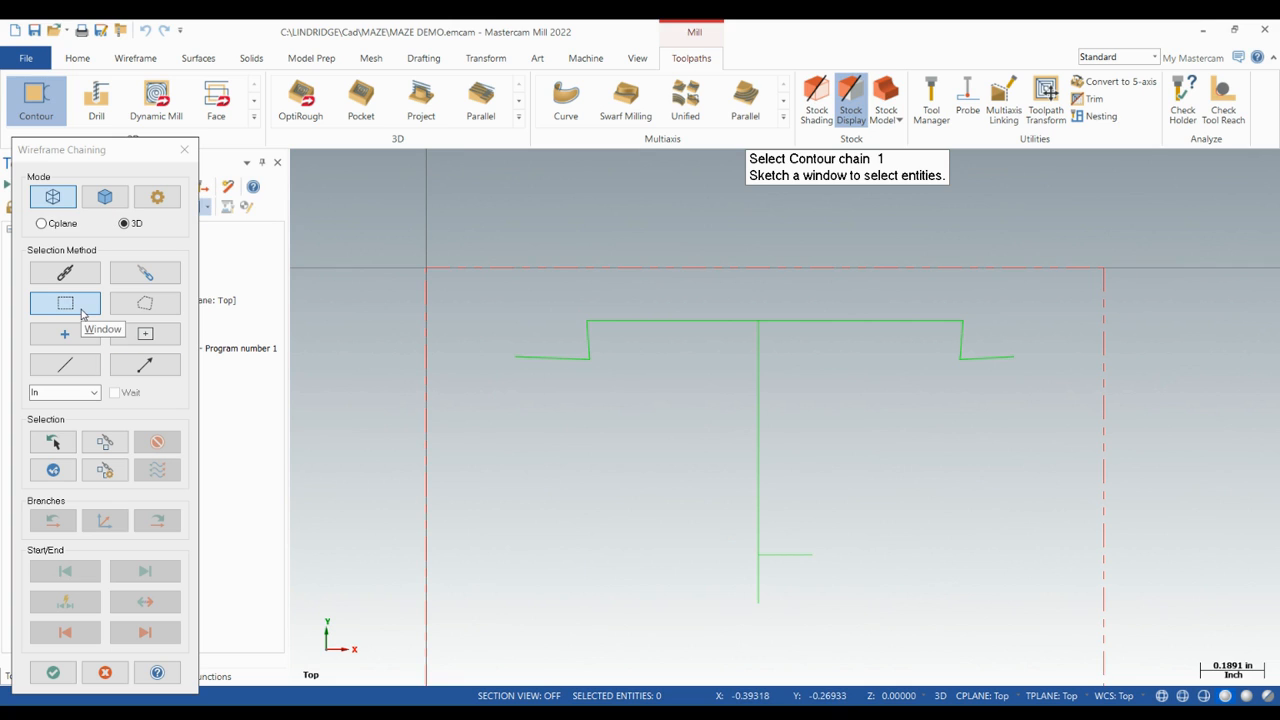
mouse_move(404, 240)
left_mouse_down()
mouse_move(837, 523)
mouse_move(1064, 637)
left_mouse_up()
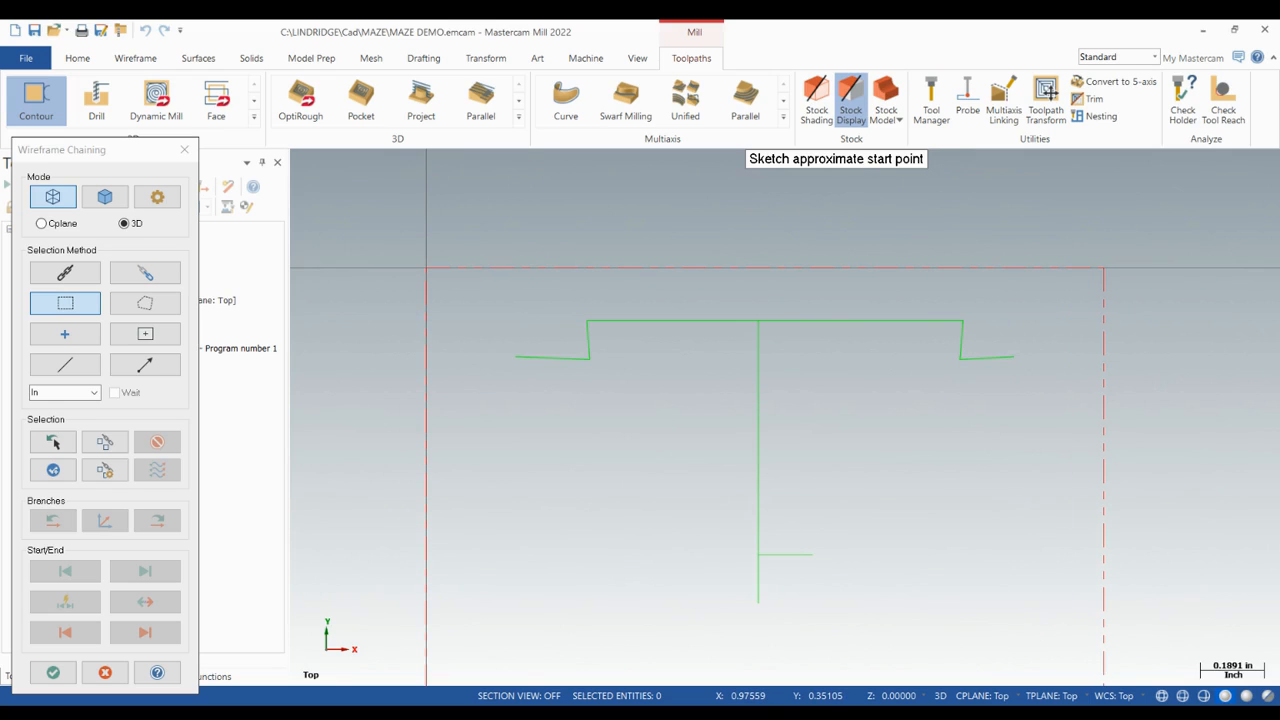
left_click(519, 362)
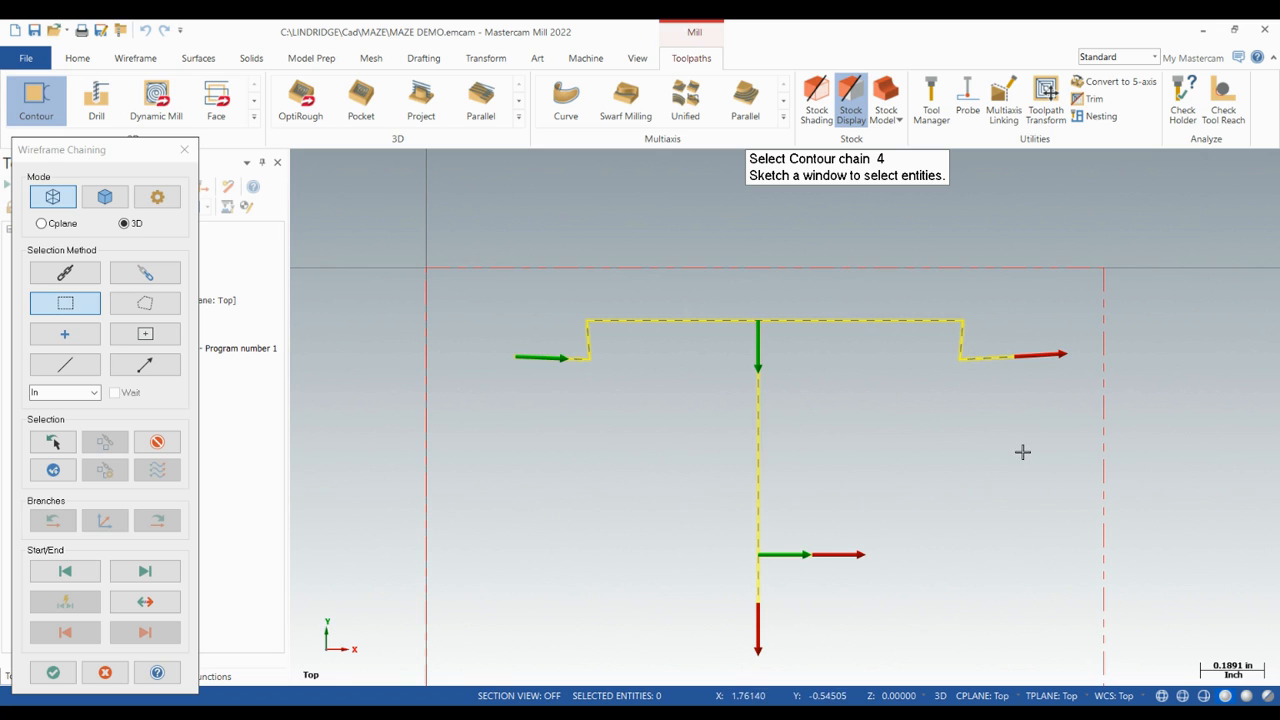
left_click(53, 672)
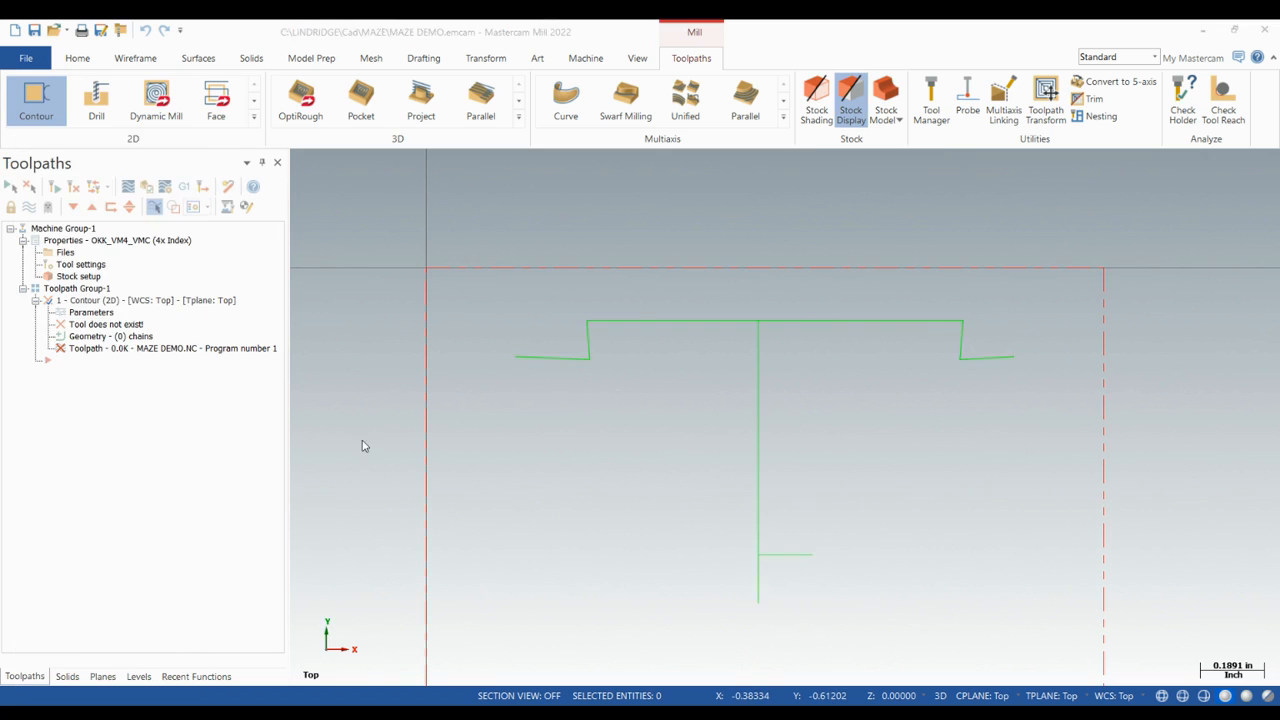
Open the contour's tool library selection and restrict the tool list filter to flat endmills only.
left_click_drag(385, 77, 659, 87)
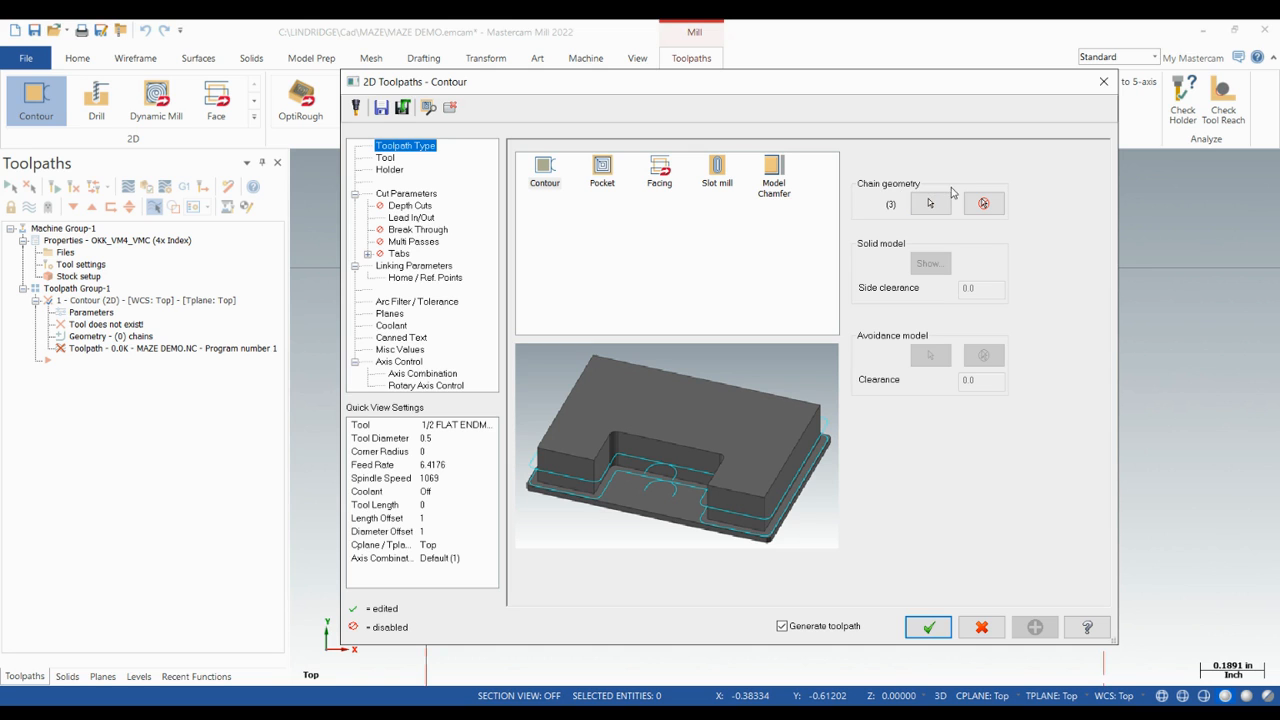
left_click_drag(760, 91, 262, 172)
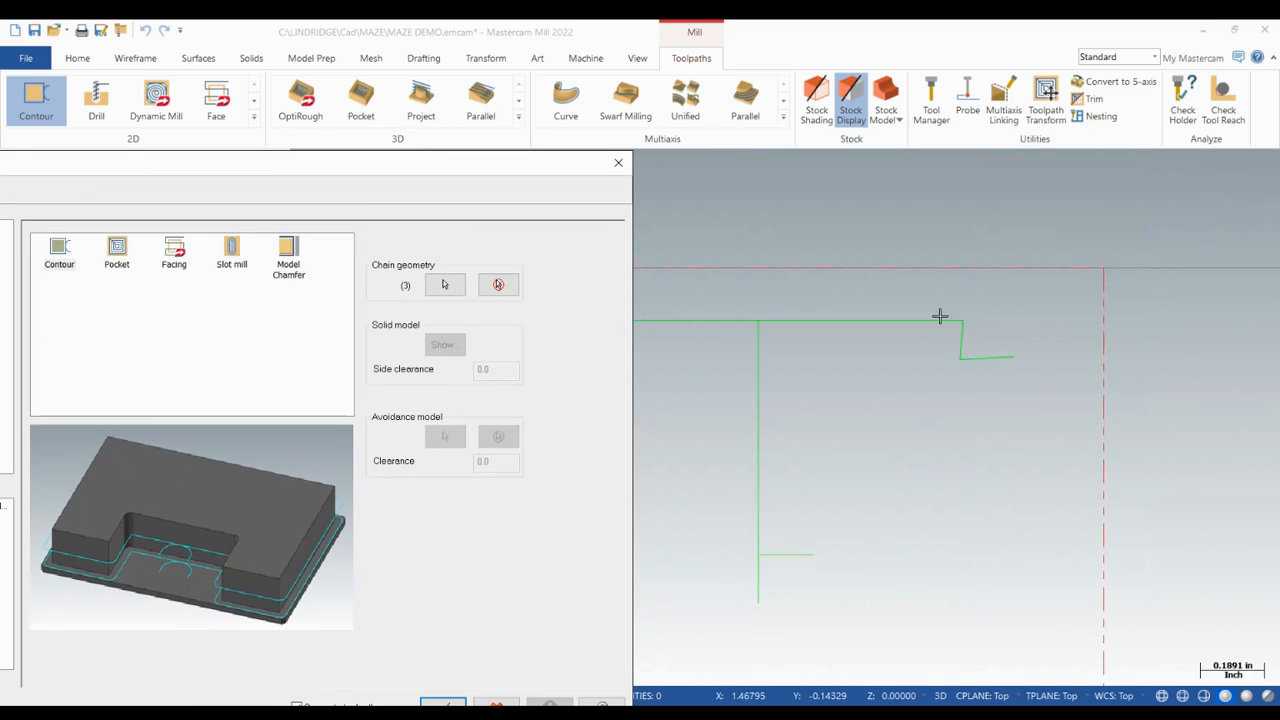
left_click_drag(383, 170, 812, 148)
left_click(328, 213)
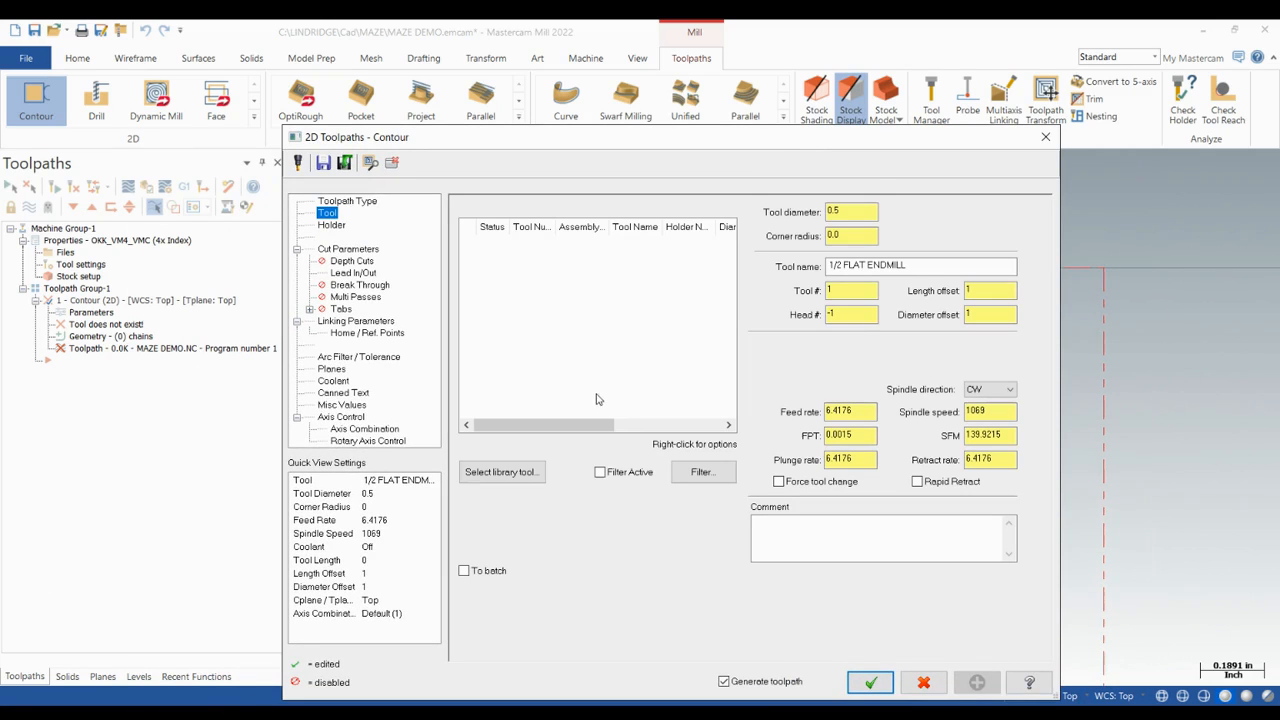
left_click(493, 479)
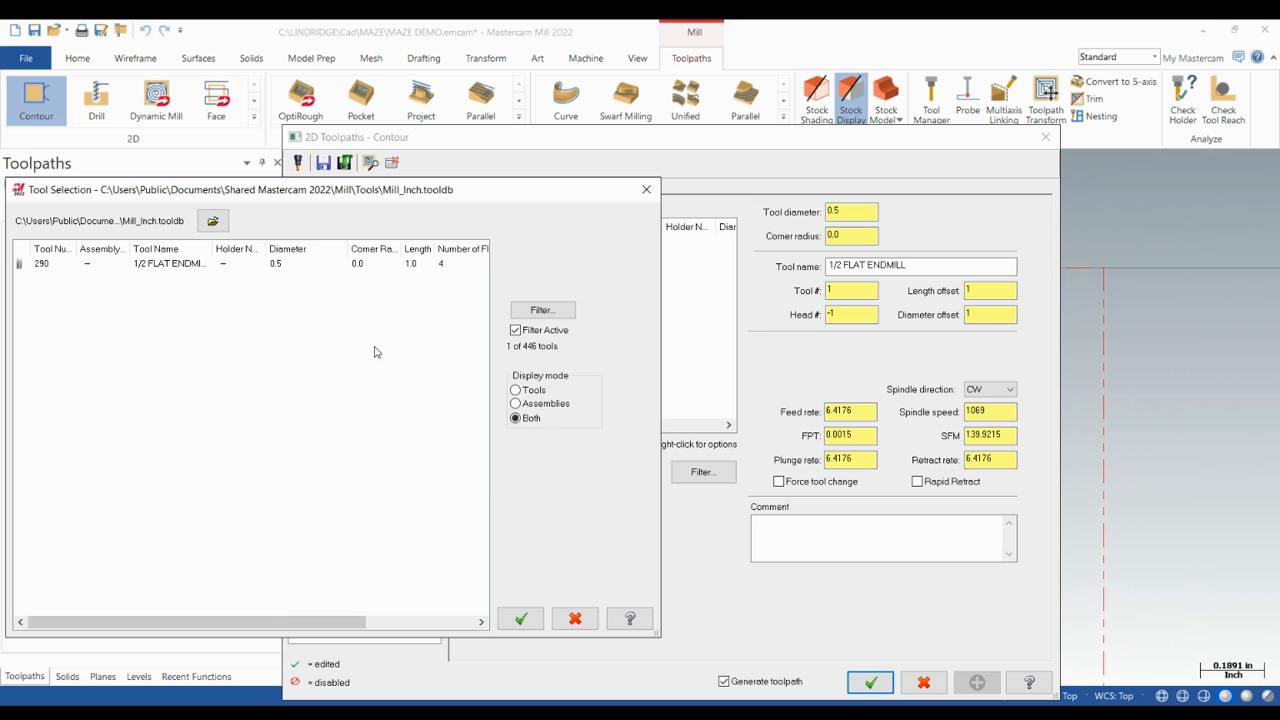
left_click_drag(383, 196, 686, 190)
left_click(855, 308)
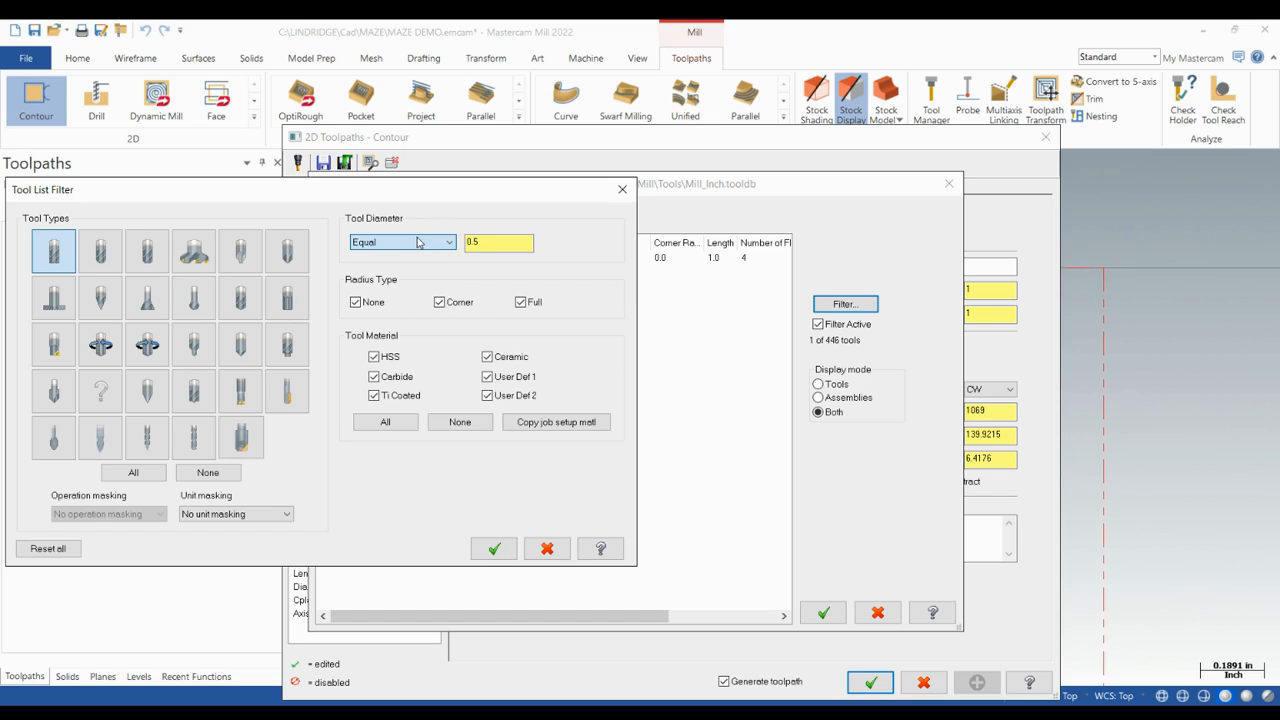
key("Tab")
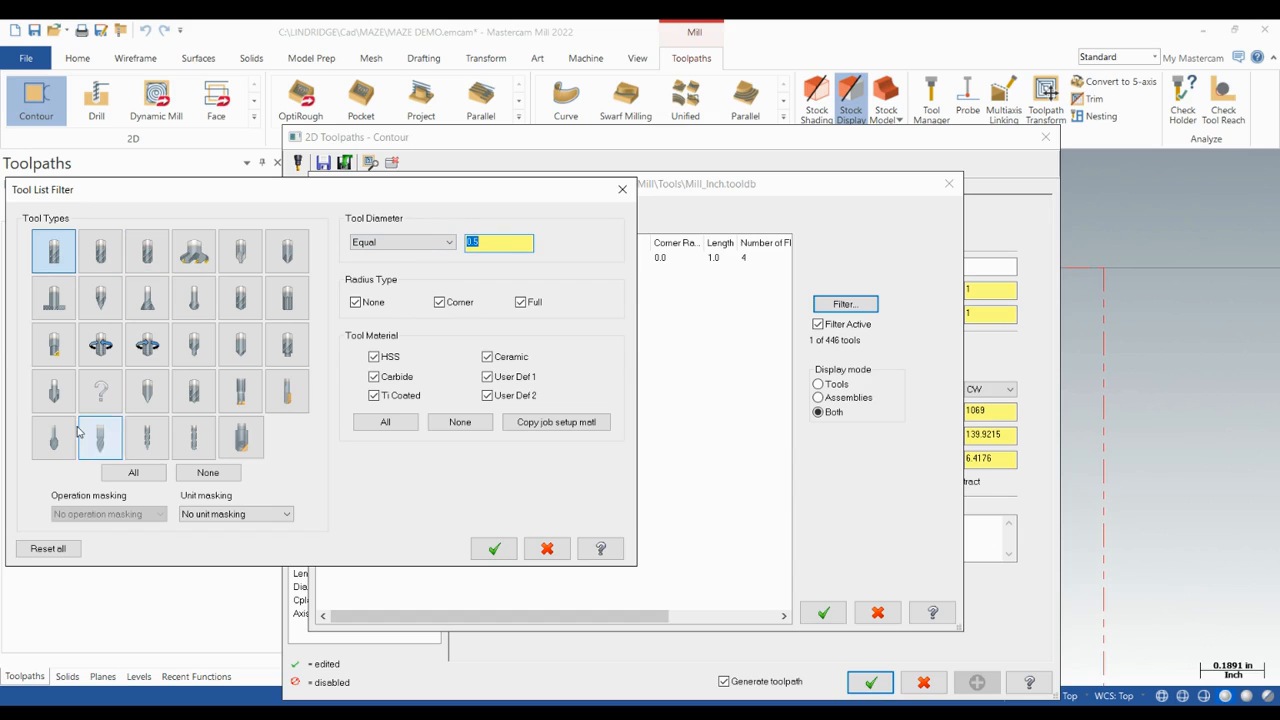
left_click(133, 472)
left_click(208, 472)
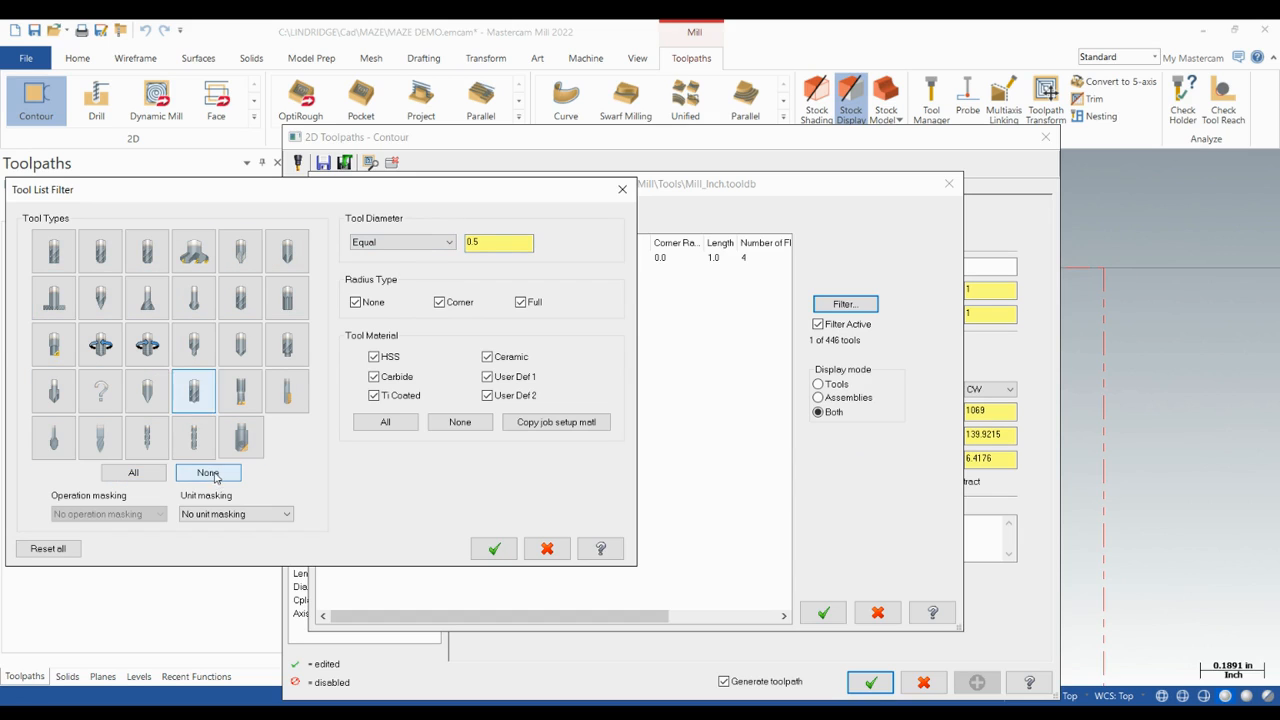
left_click(55, 260)
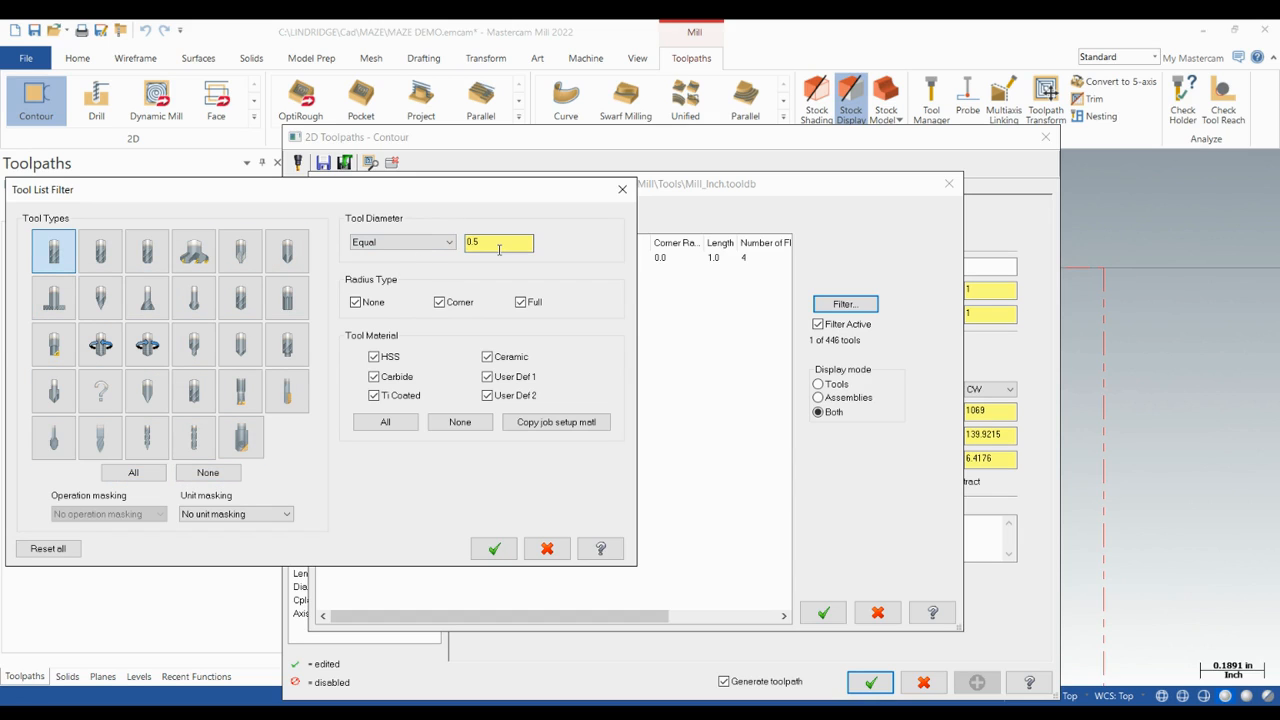
Filter the library for tools with a diameter equal to 0.125 and choose the 1/8 flat endmill for the contour.
key("BackSpace")
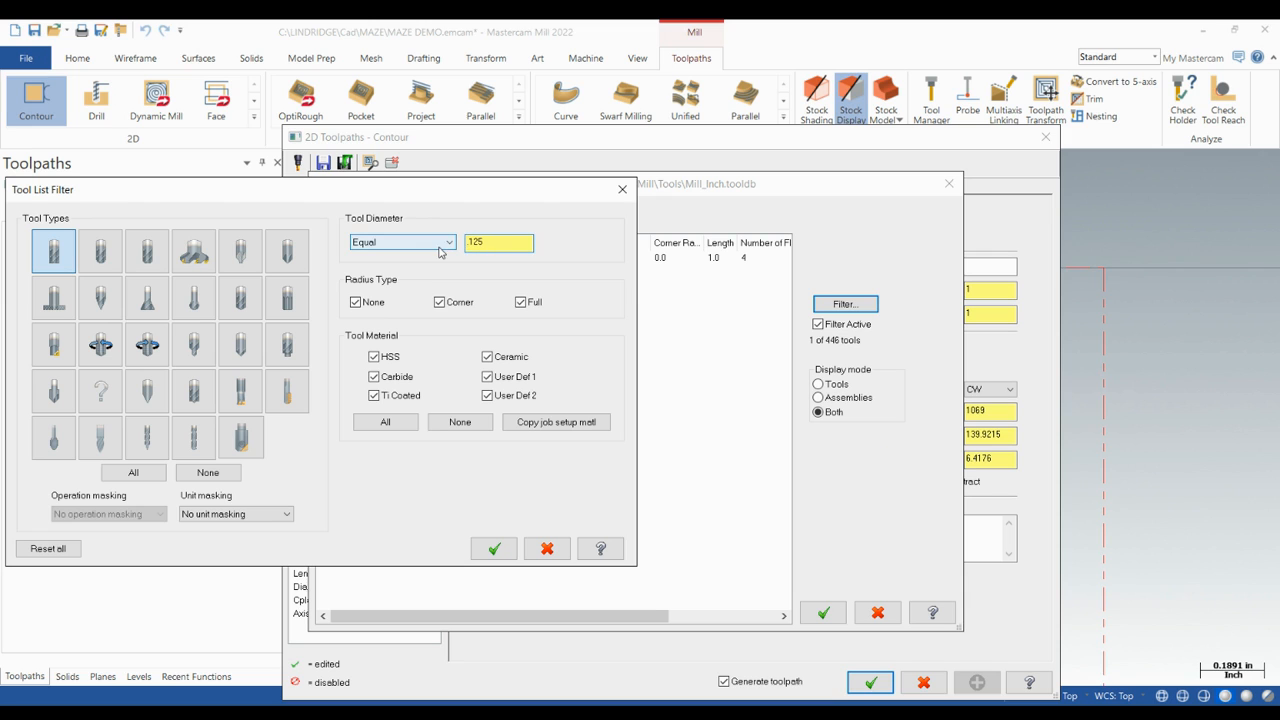
left_click(494, 548)
left_click(476, 260)
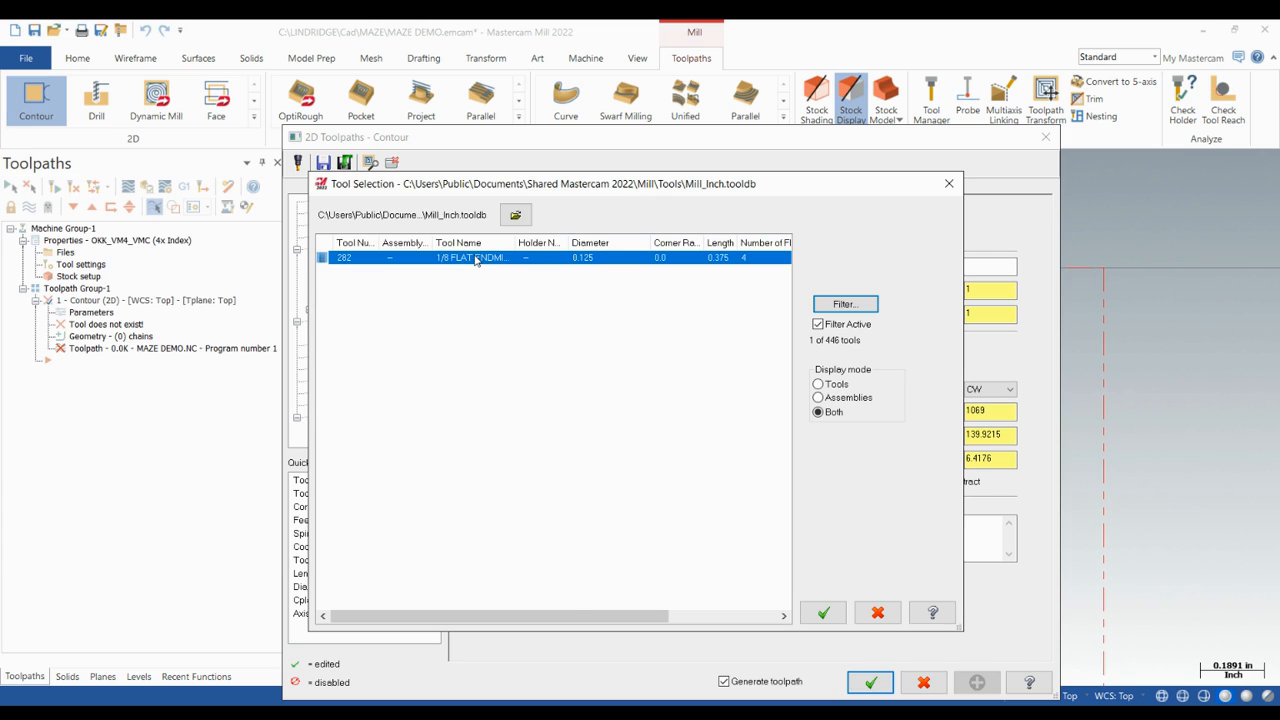
left_click(823, 612)
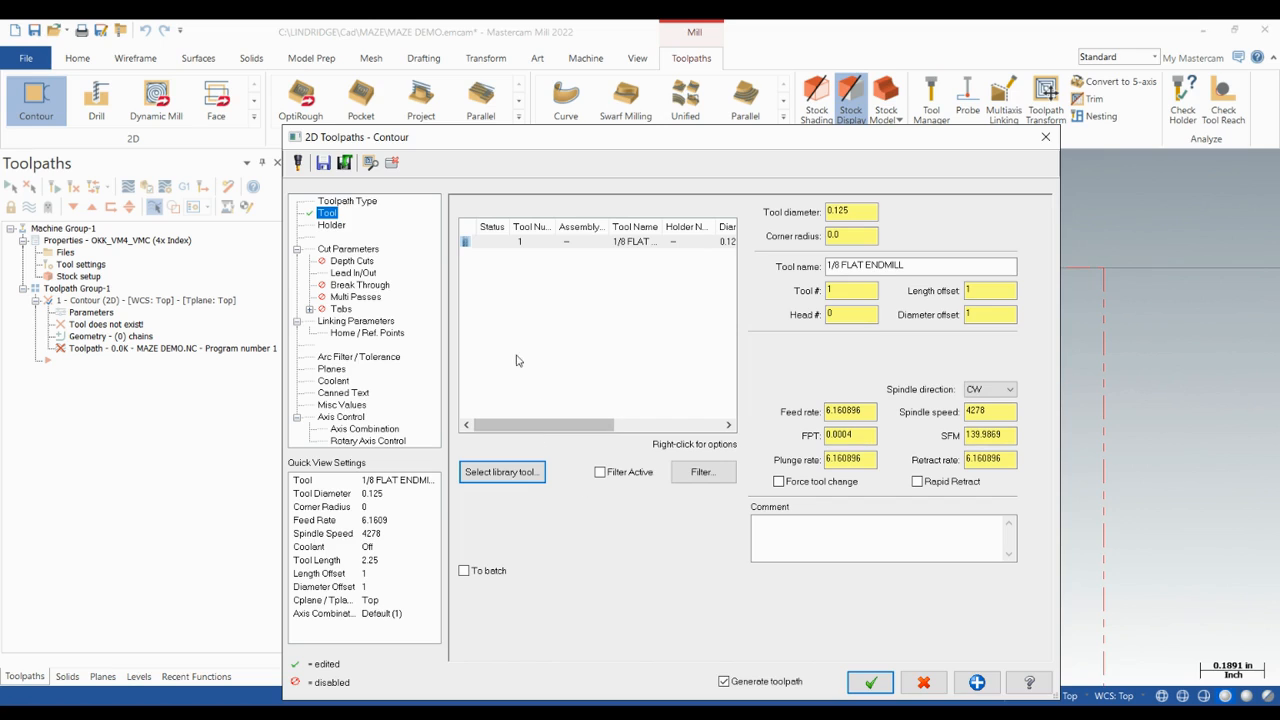
Set the contour's compensation type to Off and disable its Lead In/Out moves.
left_click(345, 249)
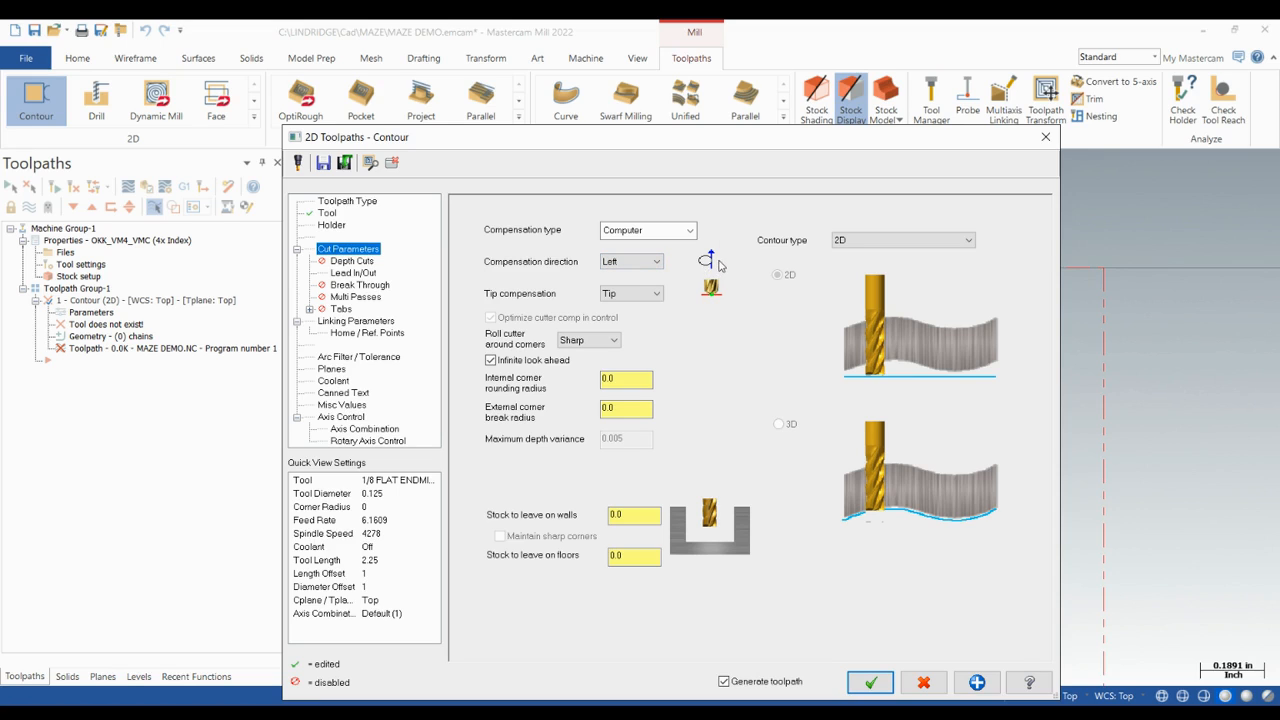
left_click(656, 262)
left_click(636, 288)
left_click(655, 263)
left_click(636, 276)
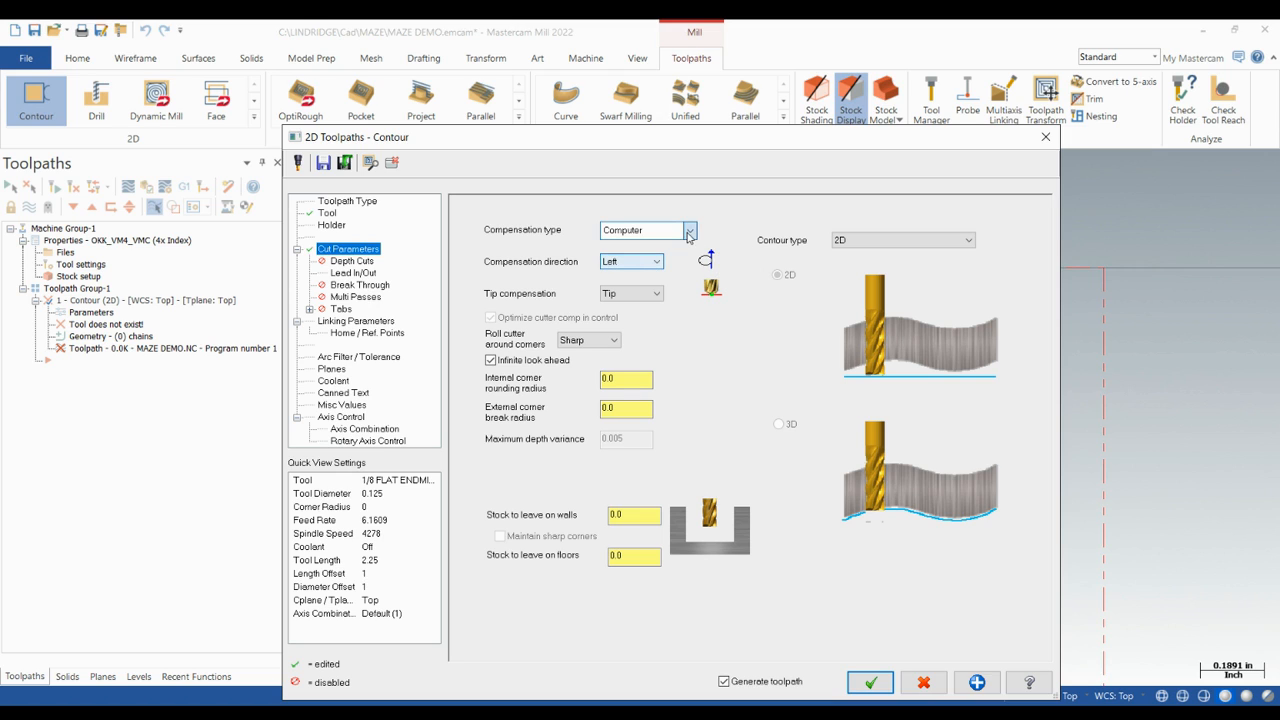
left_click(622, 295)
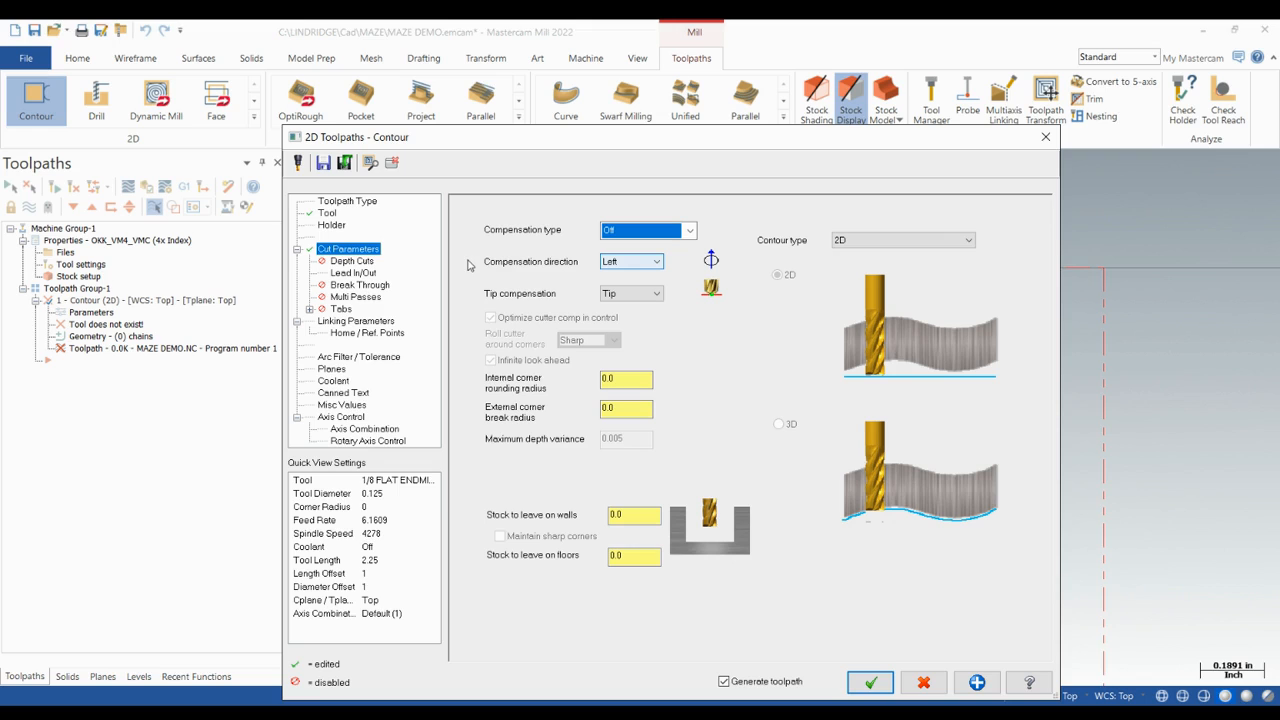
left_click(344, 276)
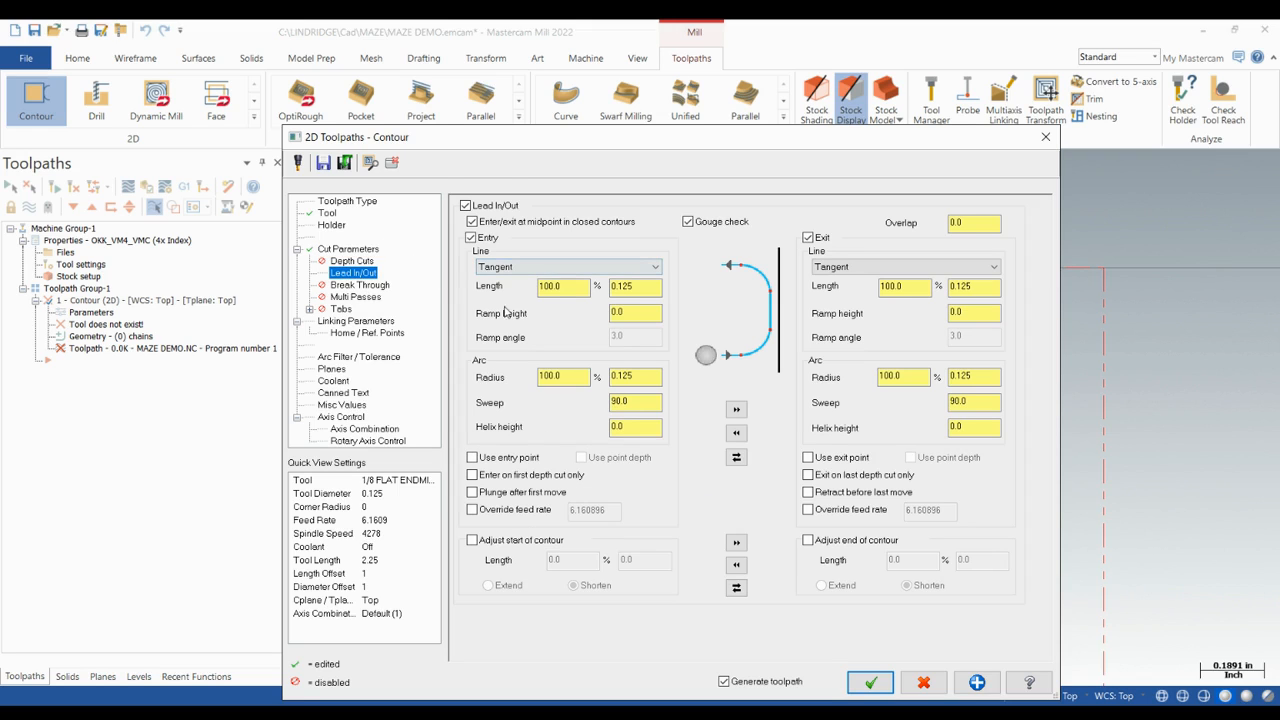
left_click(465, 205)
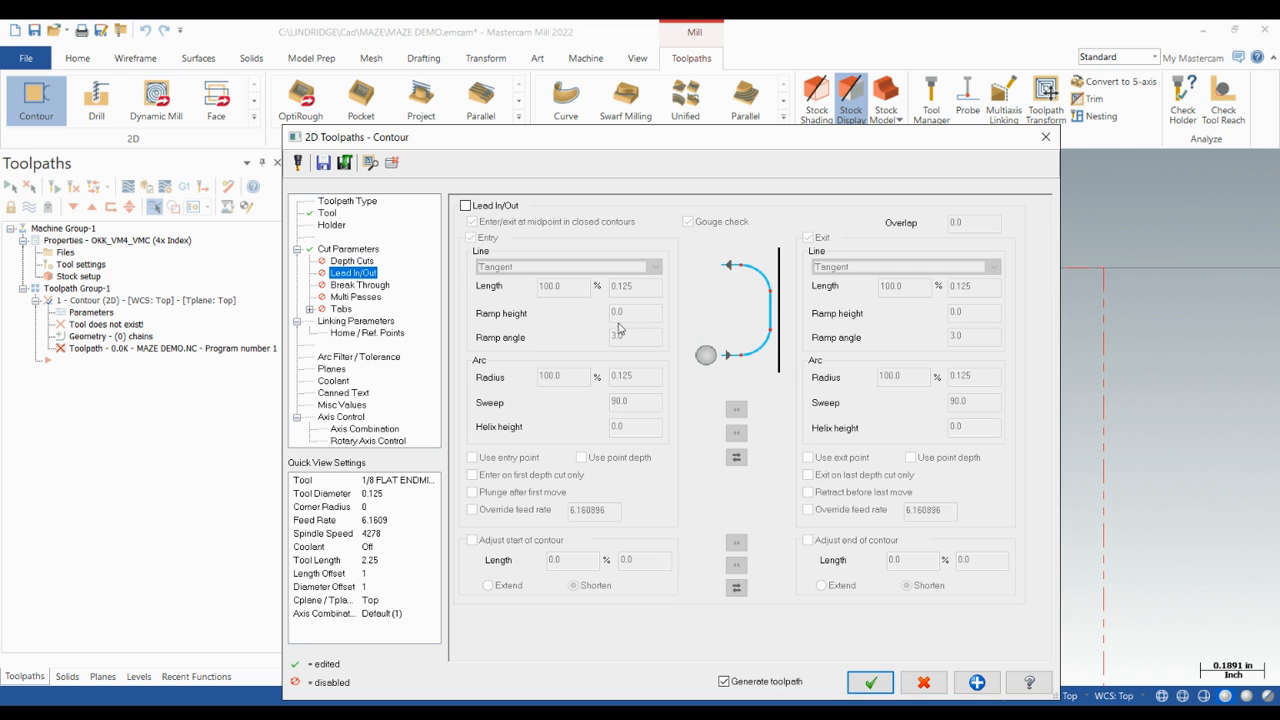
Enable an absolute clearance of 2.0 in the linking parameters, used only at the start and end of the operation.
left_click(354, 321)
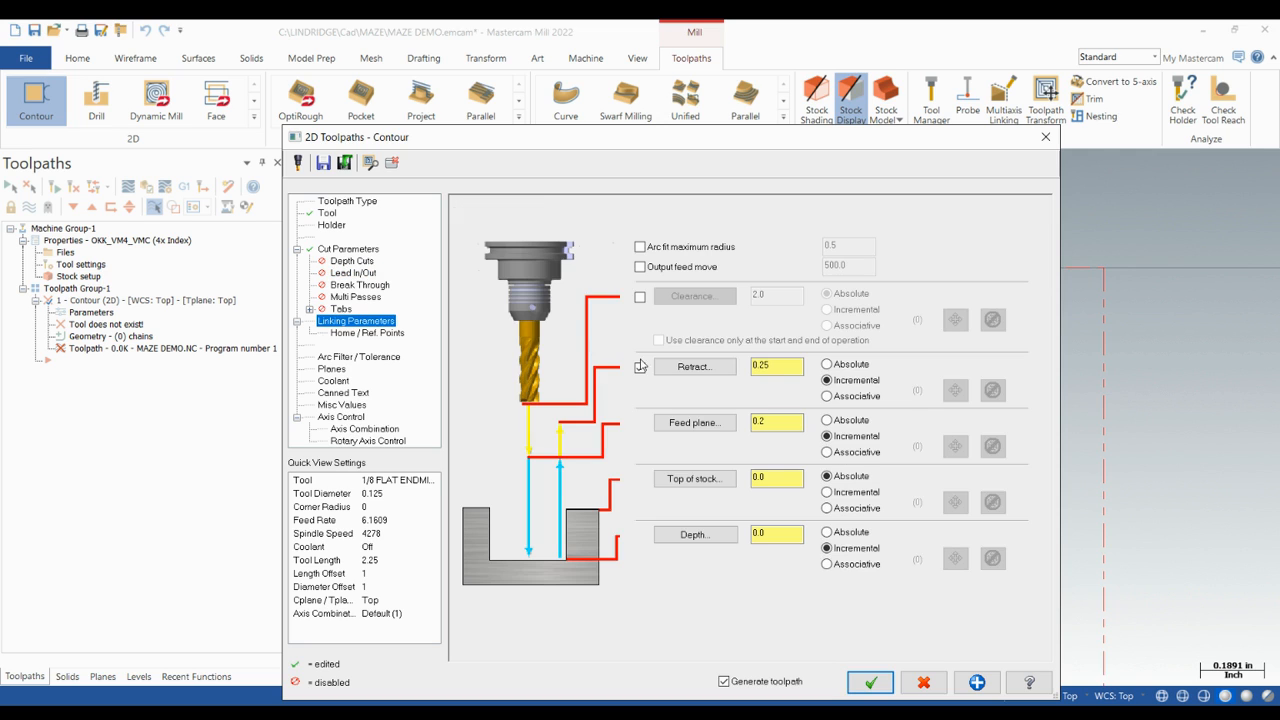
left_click(640, 299)
left_click(659, 342)
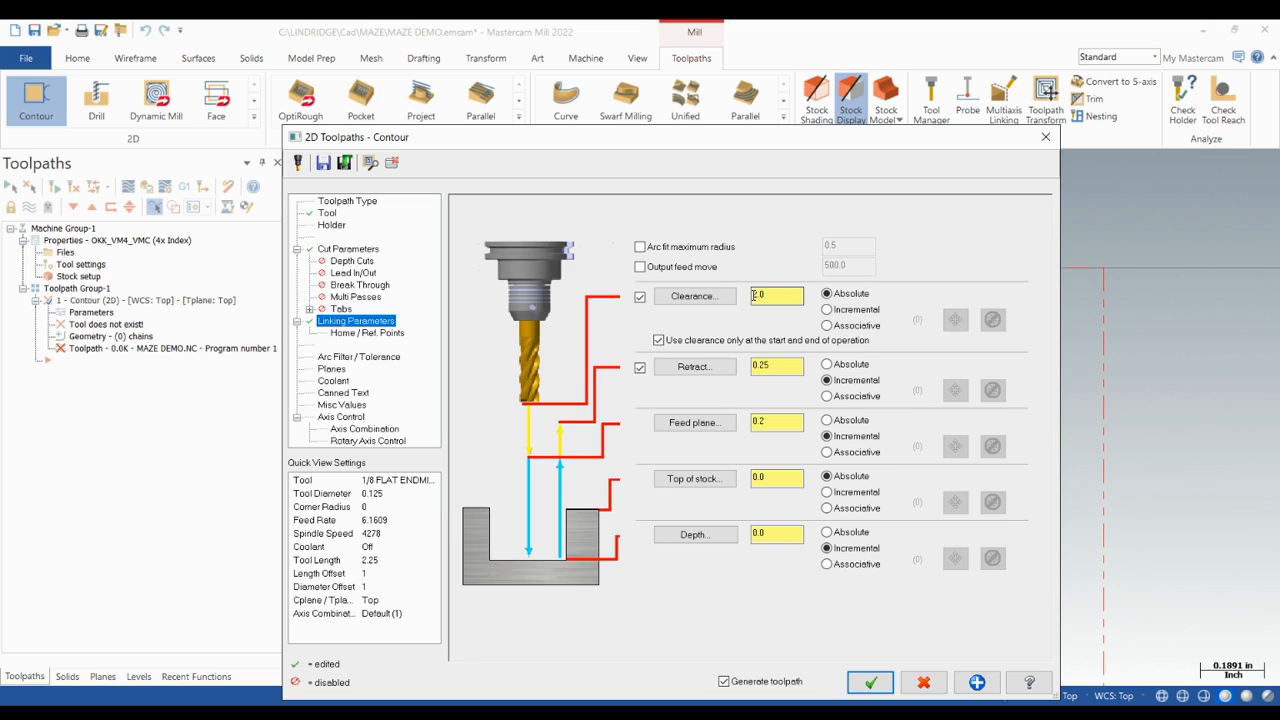
double_click(757, 295)
Make retract, feed plane and depth absolute, with retract at 0.25, feed plane at 0.1 and top of stock at 0.0.
left_click(827, 364)
left_click(827, 420)
left_click(827, 532)
double_click(764, 365)
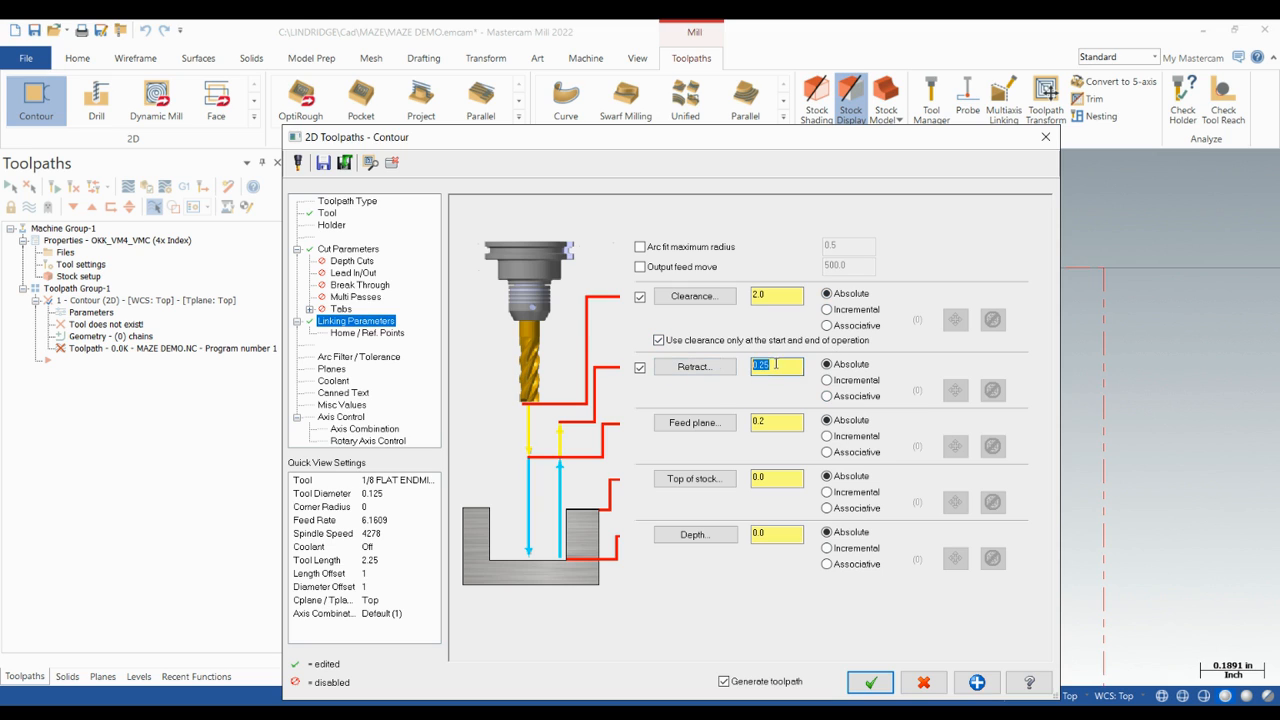
double_click(766, 421)
double_click(768, 489)
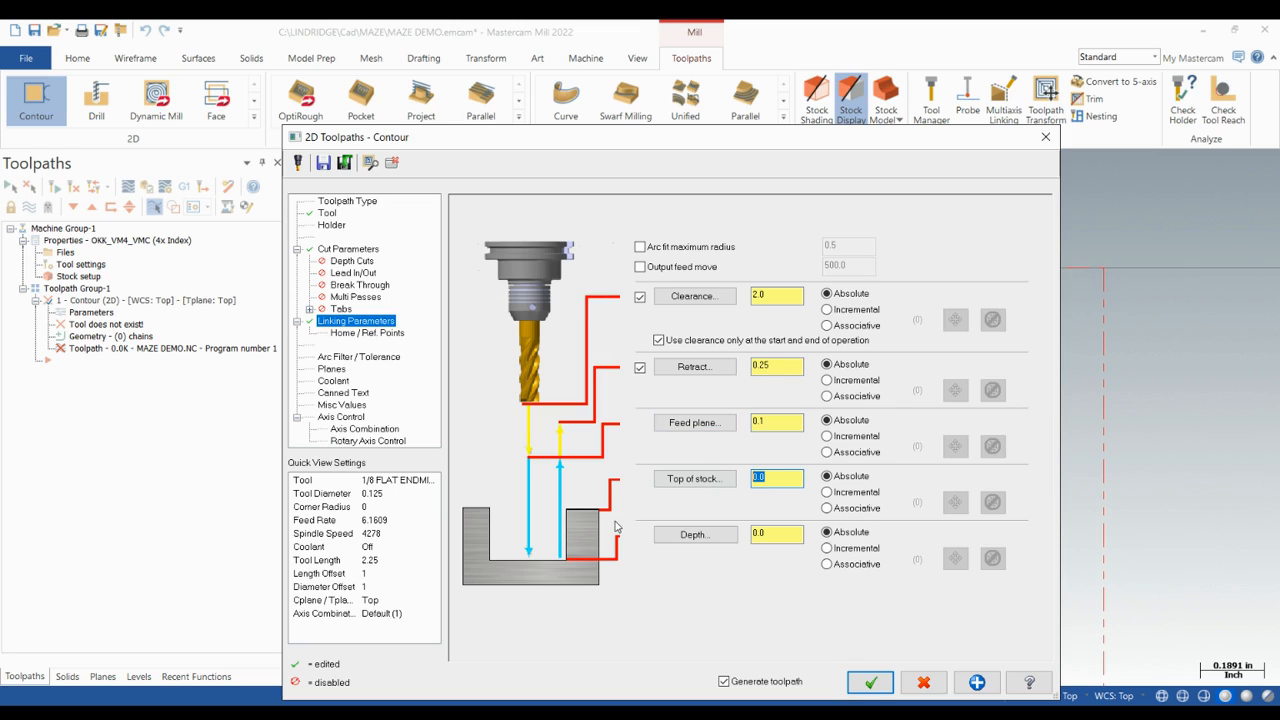
Show the MAZE DEMO level and pick the contour depth of -0.125 from the model near the left short line's outer end.
left_click(697, 535)
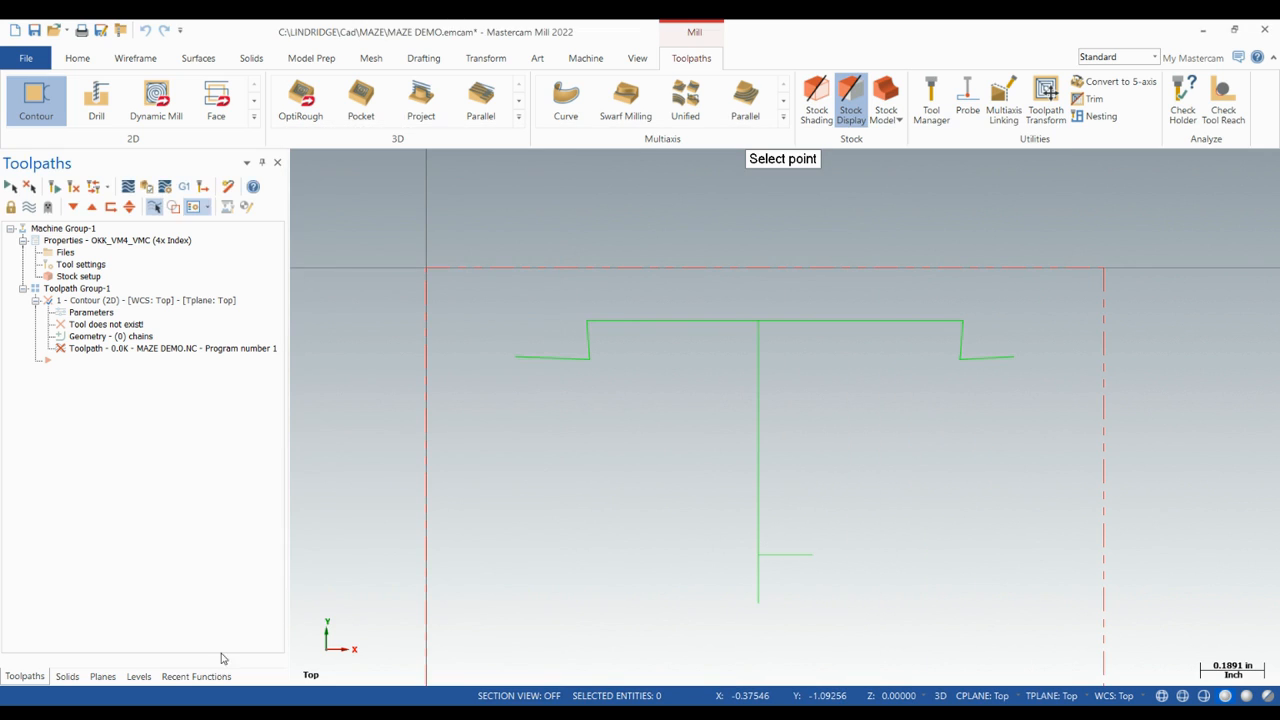
left_click(138, 676)
left_click(72, 228)
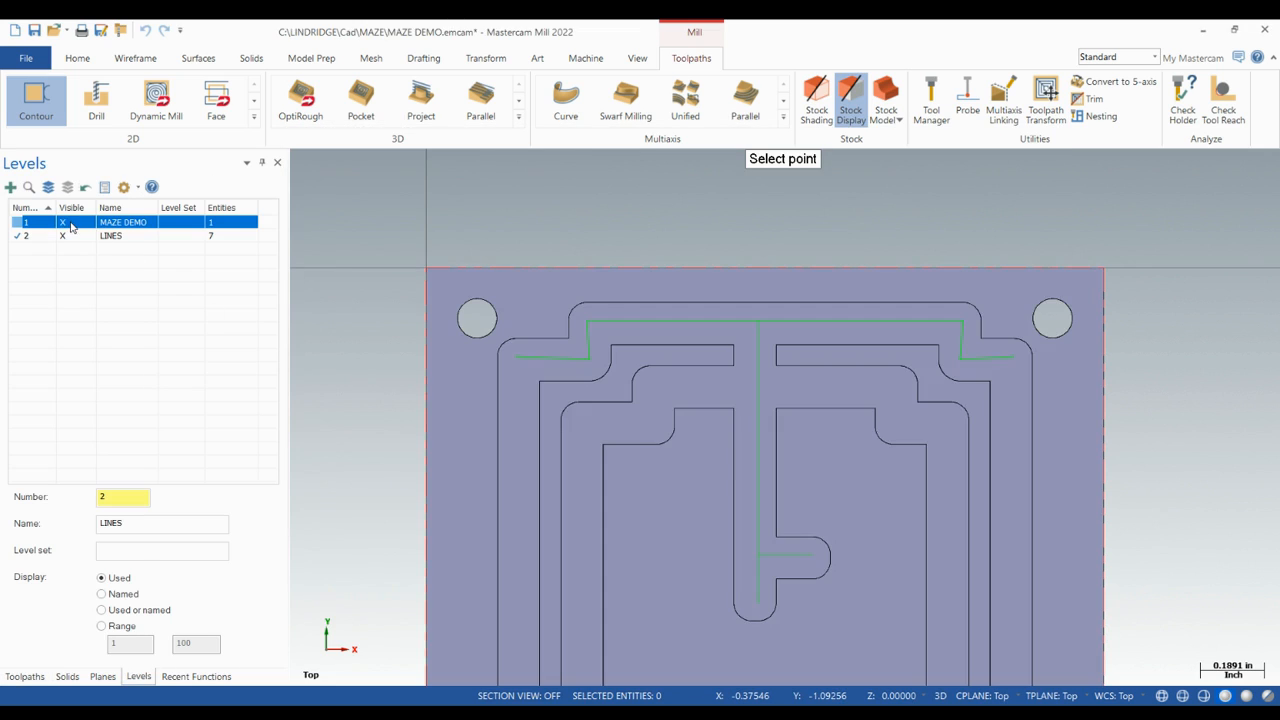
middle_click_drag(634, 437, 580, 384)
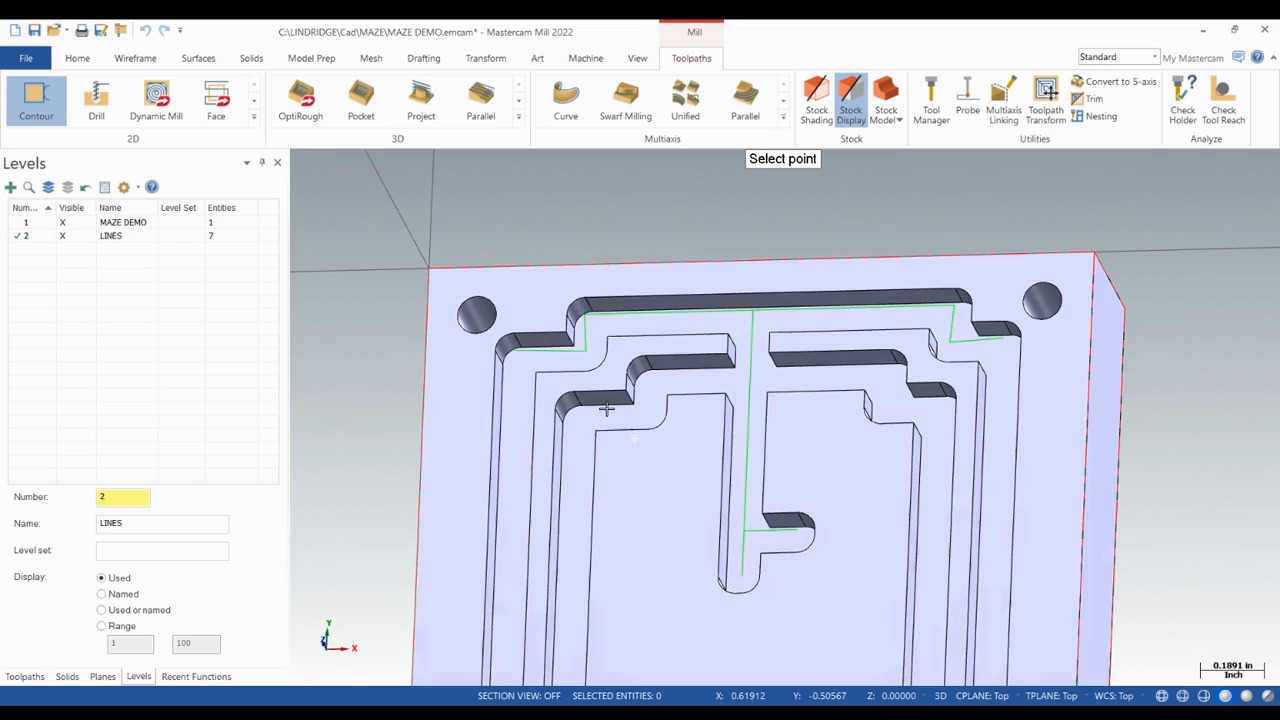
left_click(524, 355)
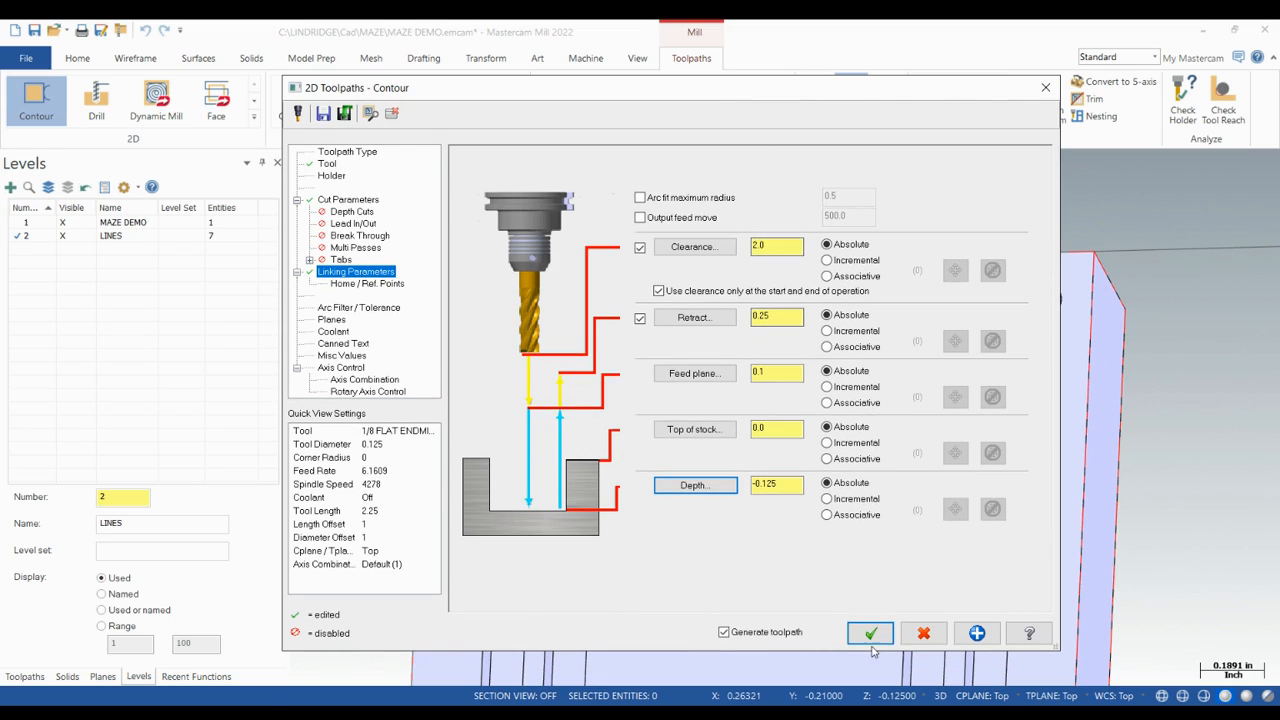
Accept the contour parameters to generate the toolpath and verify its material removal in the Mastercam Simulator.
left_click(871, 634)
mouse_move(588, 479)
middle_mouse_down()
mouse_move(590, 428)
mouse_move(675, 544)
mouse_move(706, 551)
mouse_move(640, 546)
mouse_move(655, 537)
middle_mouse_up()
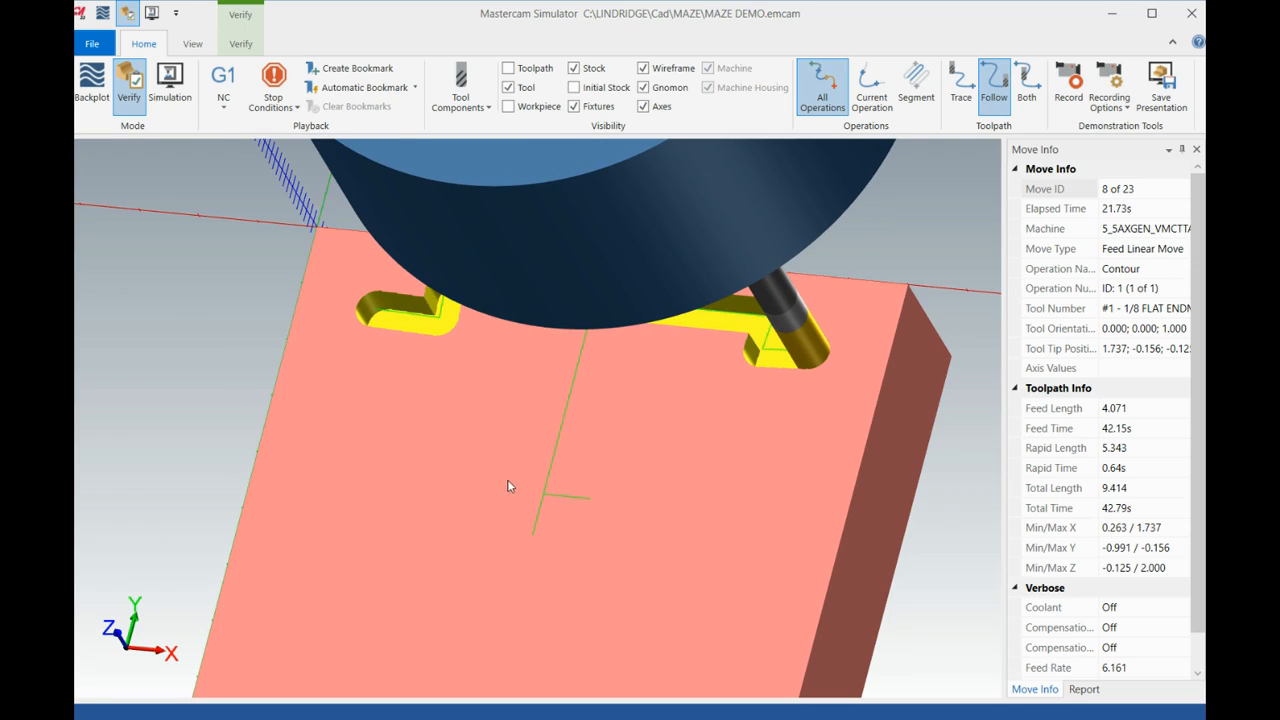
middle_click_drag(514, 482, 515, 474)
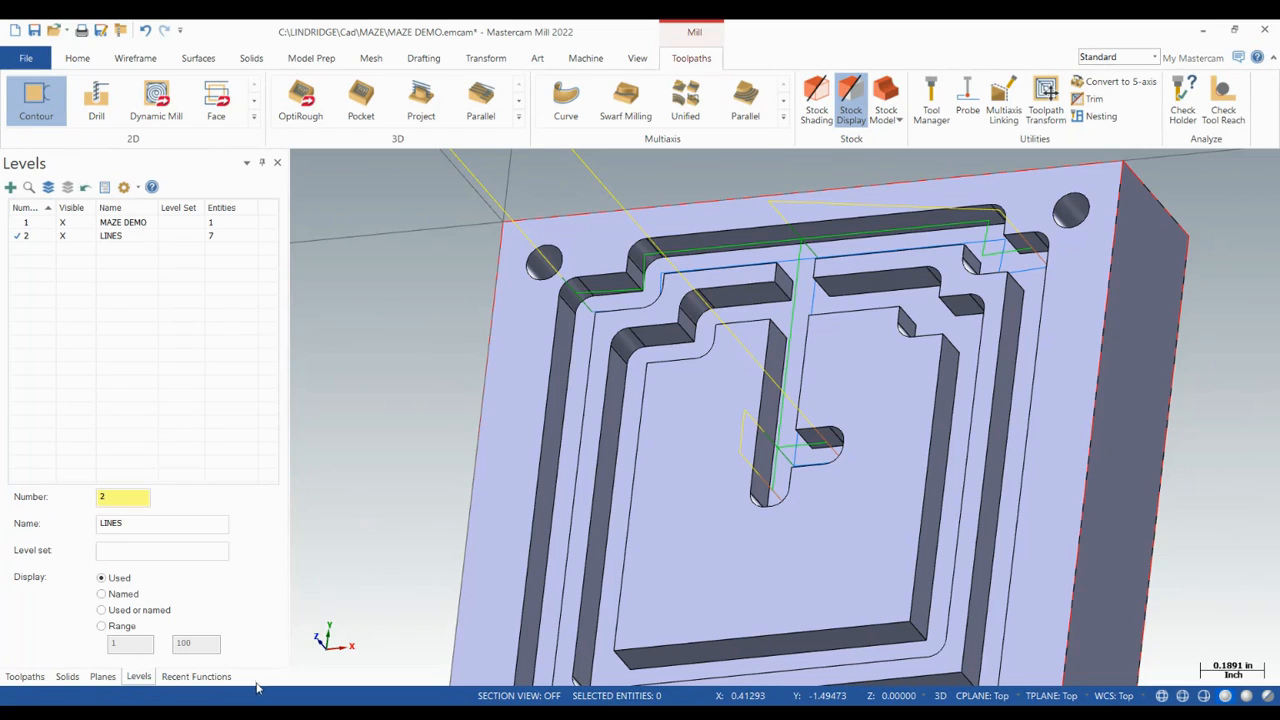
Change the existing contour operation's contour type to Ramp with a ramp angle of 12 and accept the parameters.
left_click(25, 676)
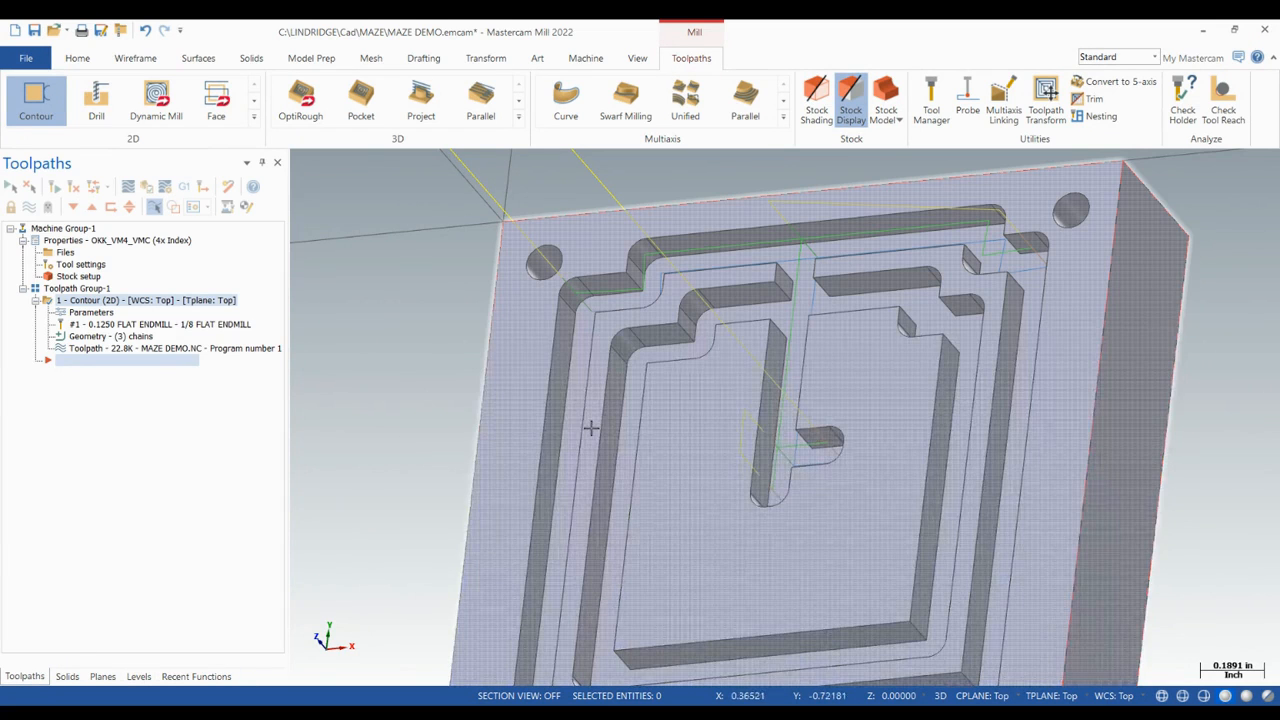
mouse_move(591, 428)
middle_mouse_down()
mouse_move(508, 429)
mouse_move(597, 340)
mouse_move(503, 363)
mouse_move(484, 428)
mouse_move(508, 429)
middle_mouse_up()
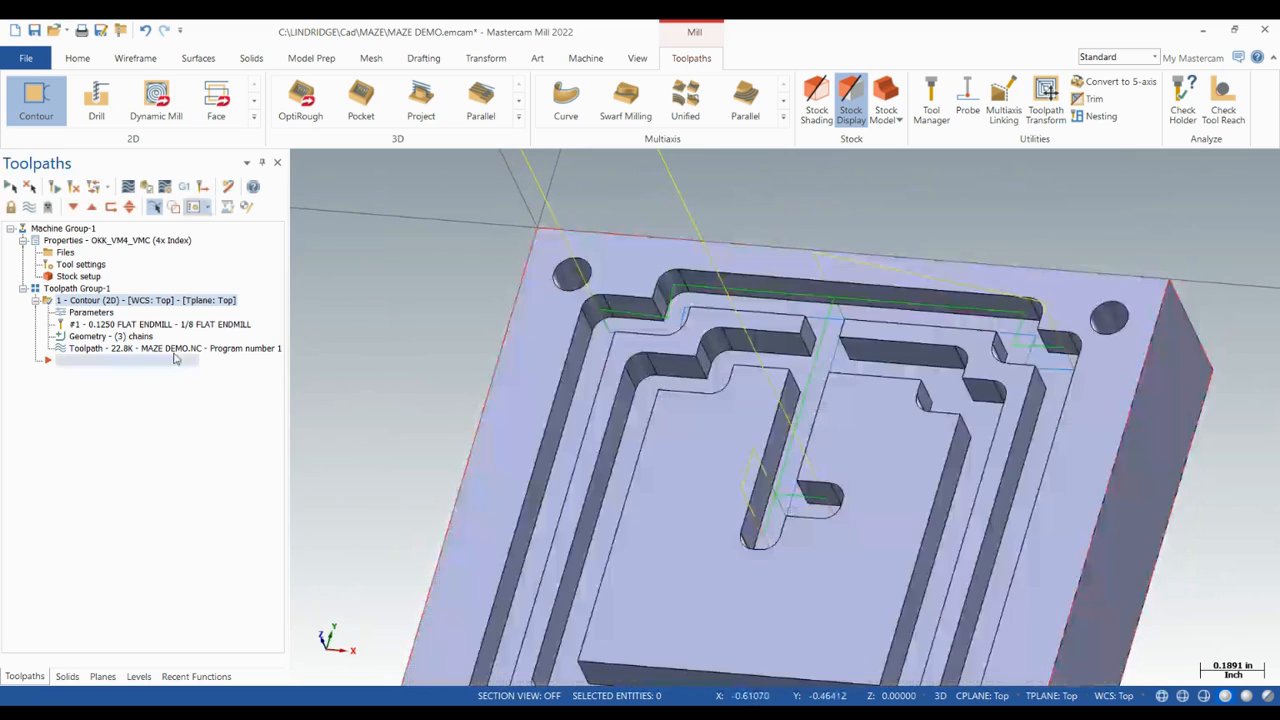
left_click(88, 313)
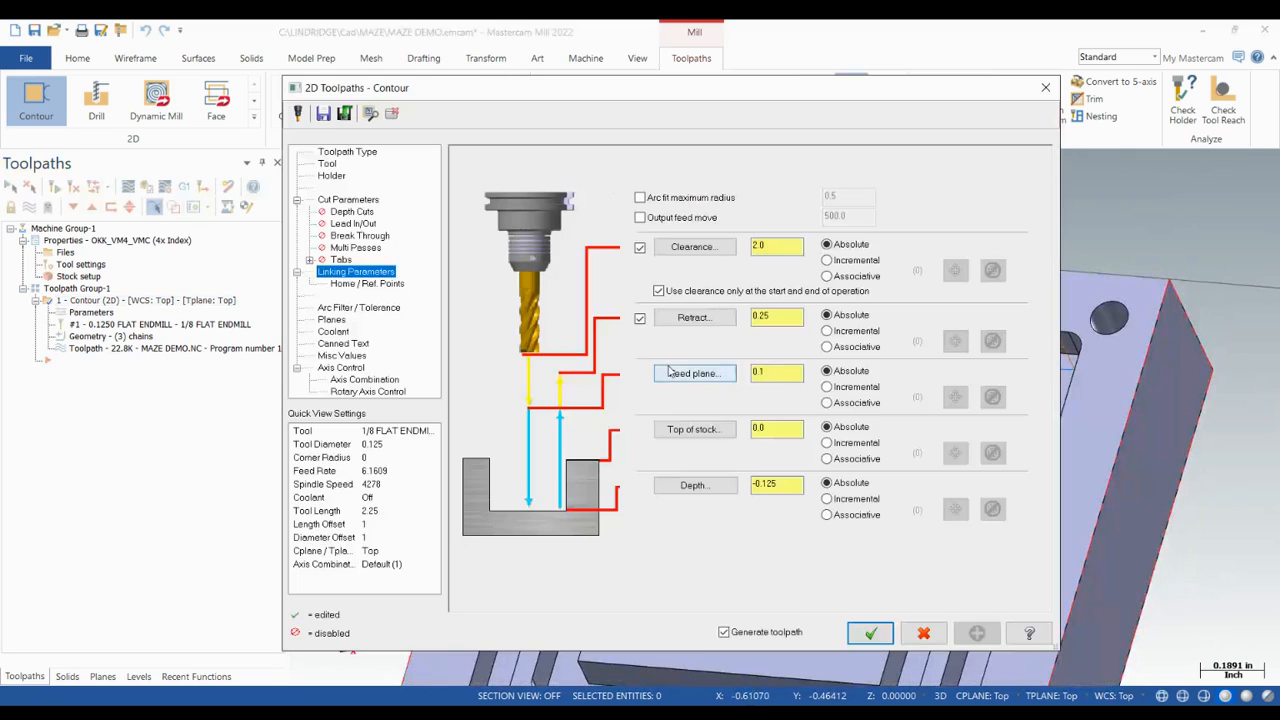
left_click(345, 203)
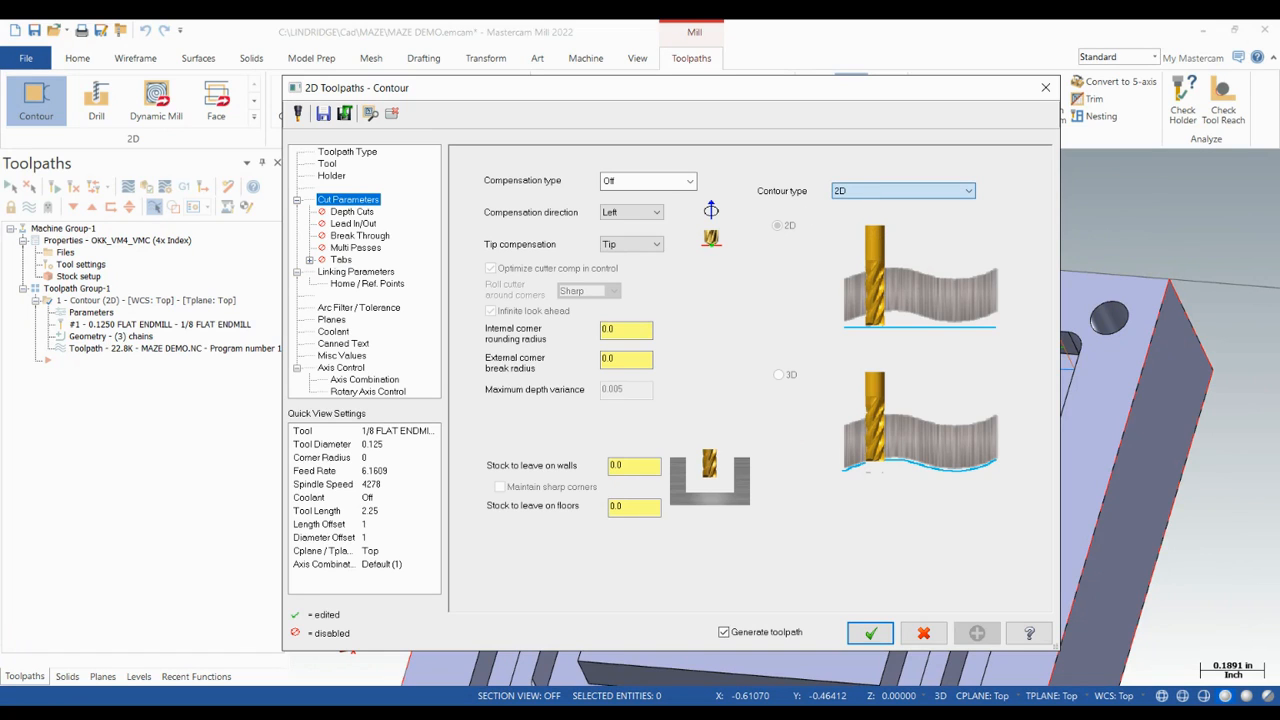
left_click(872, 230)
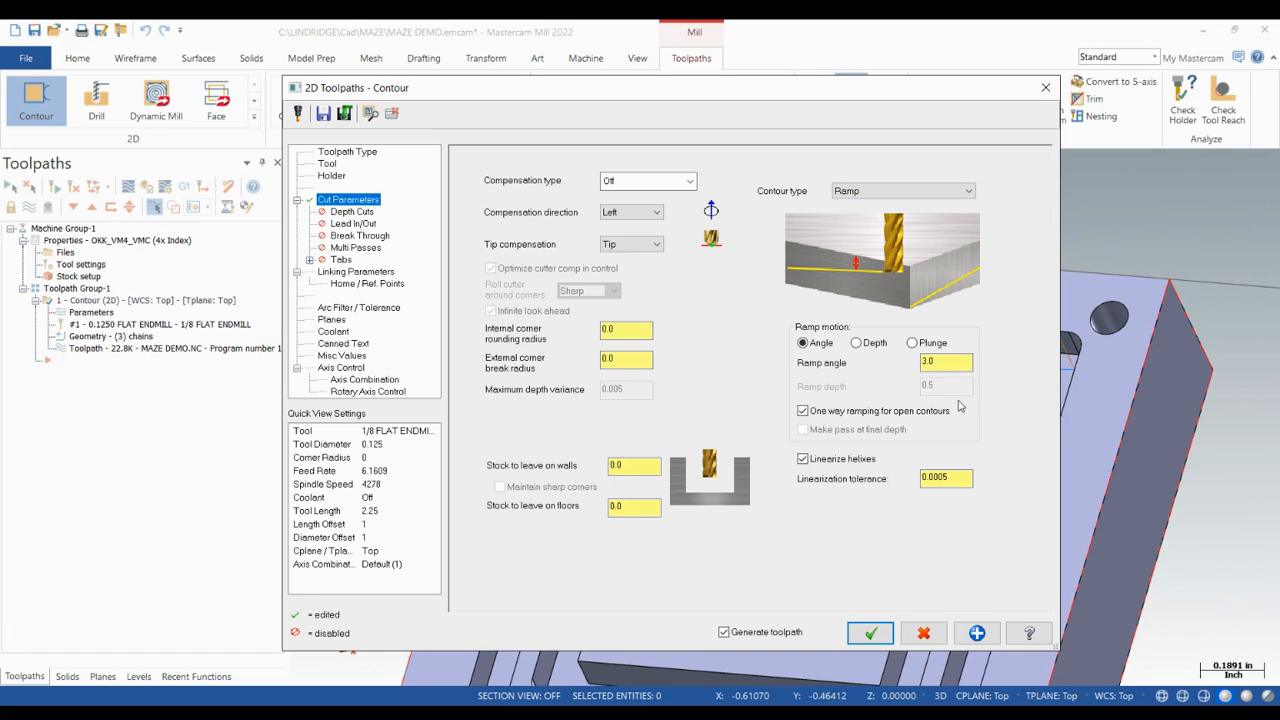
left_click_drag(960, 362, 846, 363)
type("12")
left_click(870, 633)
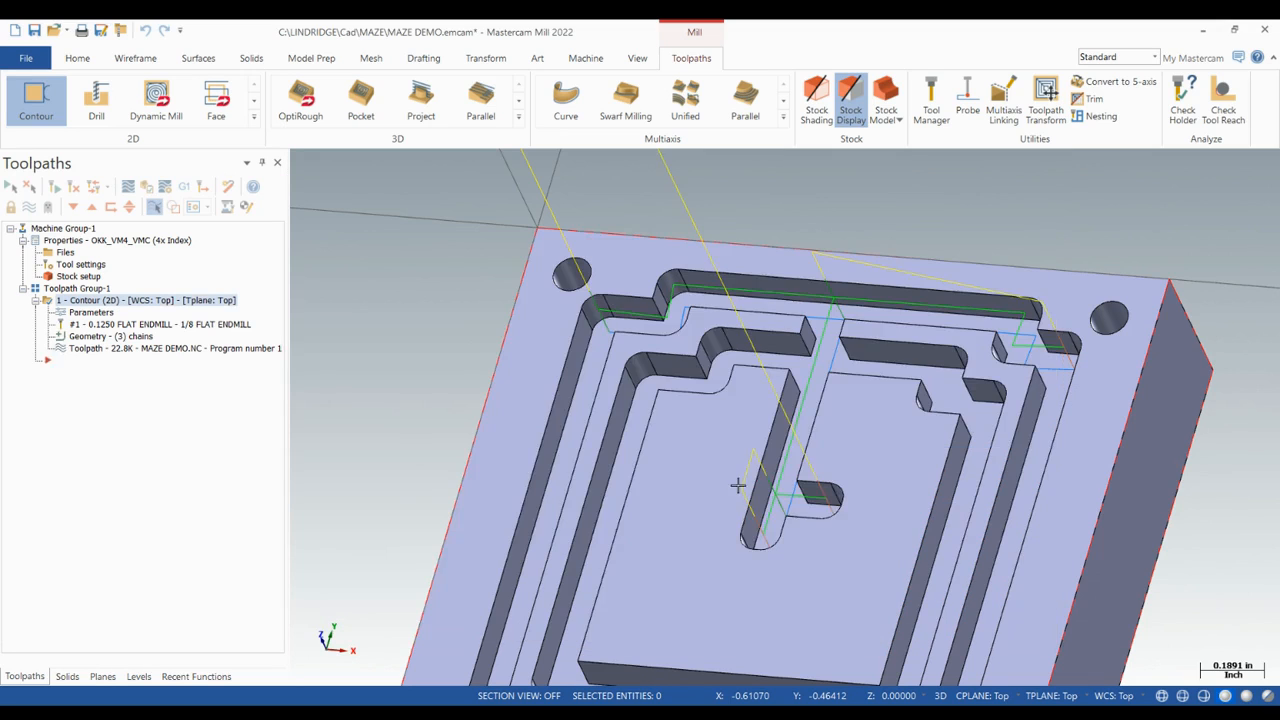
Examine the ramped contour toolpath inside the maze channels from several tilted views.
middle_click_drag(650, 418, 624, 344)
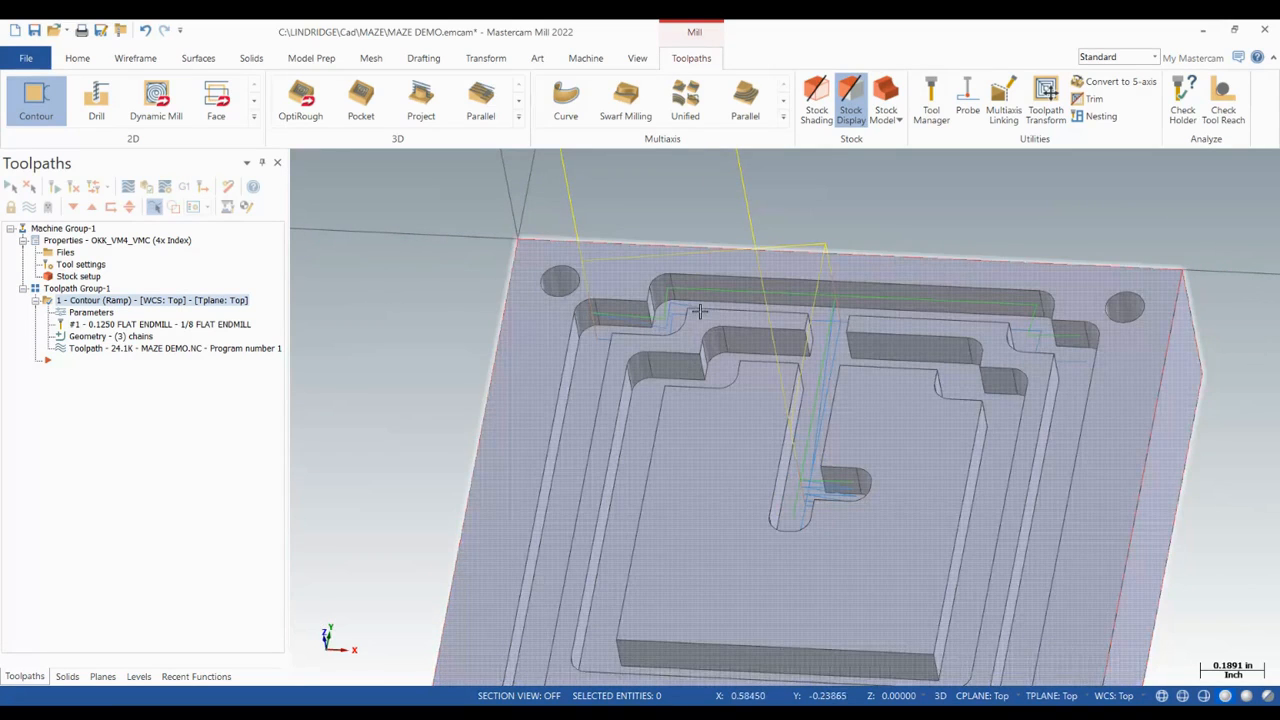
scroll(820, 485, "up", 5)
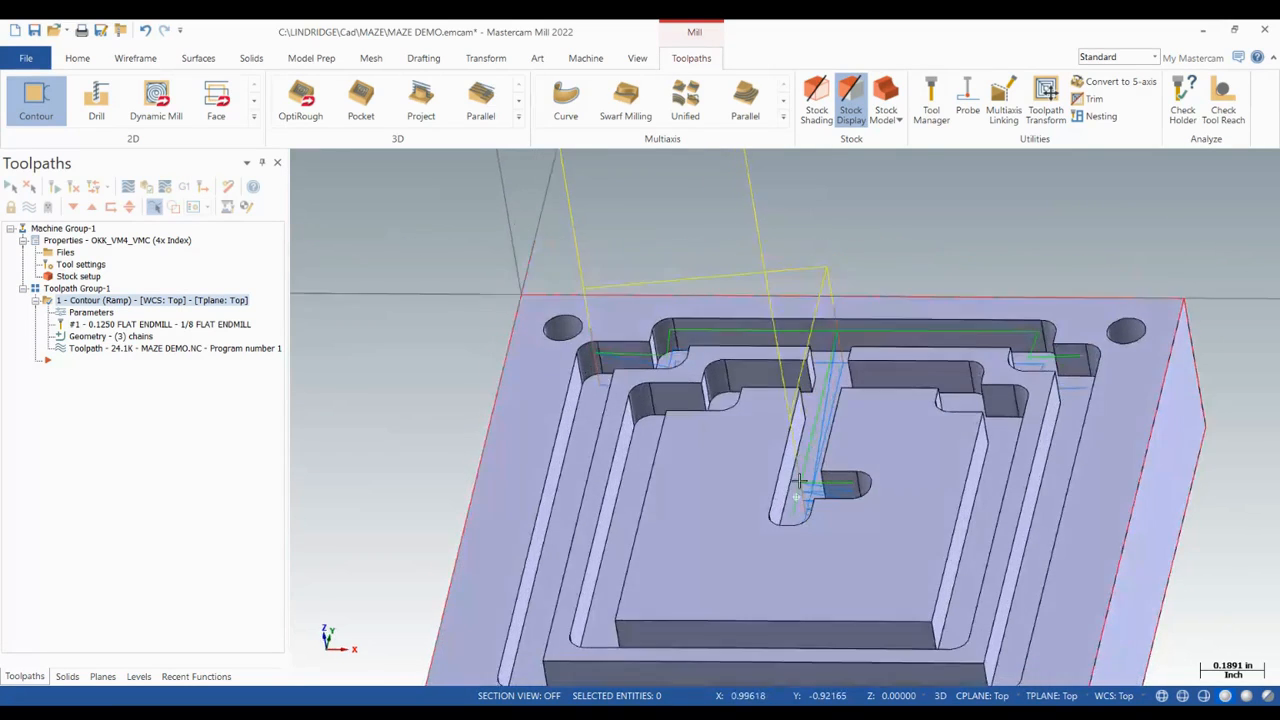
mouse_move(820, 485)
middle_mouse_down()
mouse_move(846, 502)
mouse_move(871, 497)
middle_mouse_up()
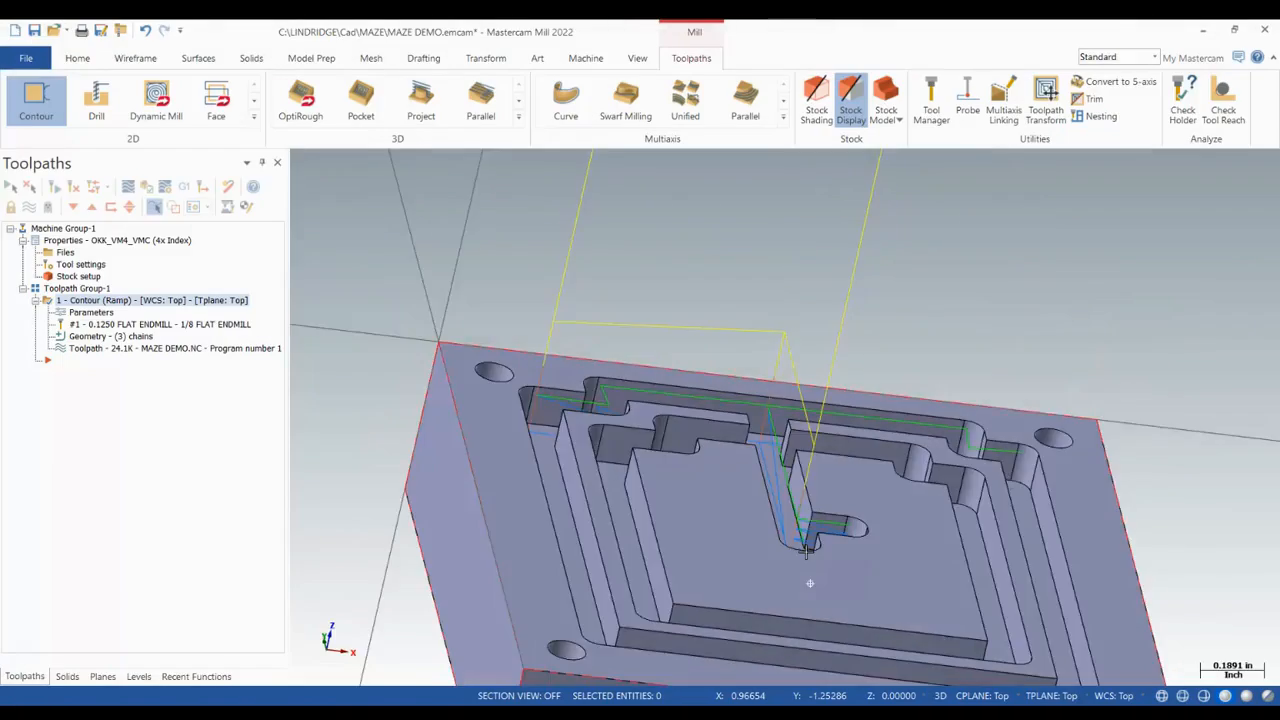
middle_click_drag(806, 551, 775, 582)
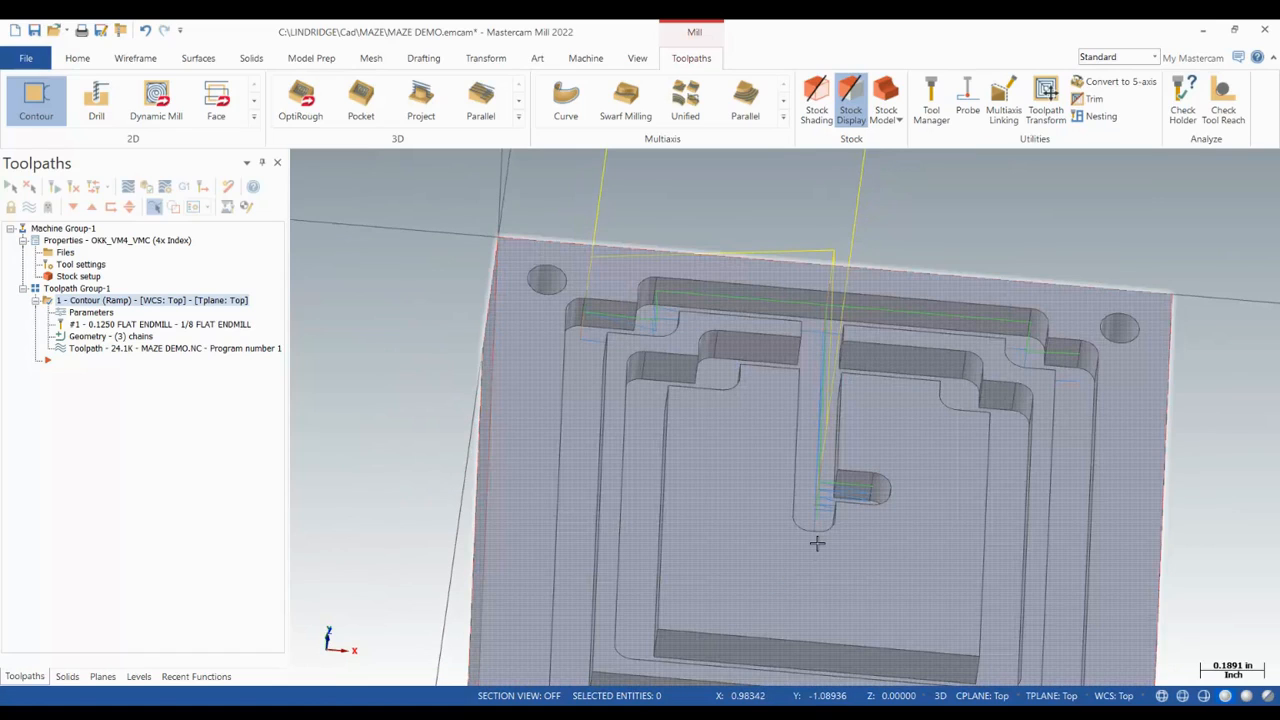